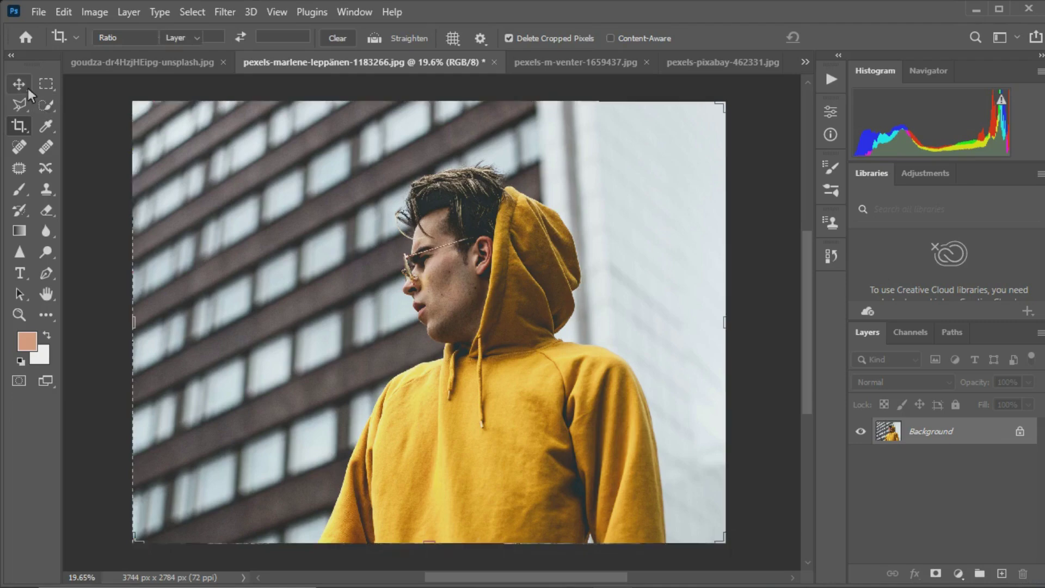
# Auto-select the hooded man with Quick Selection's Select Subject, then zoom in on his face
pyautogui.click(26, 86)
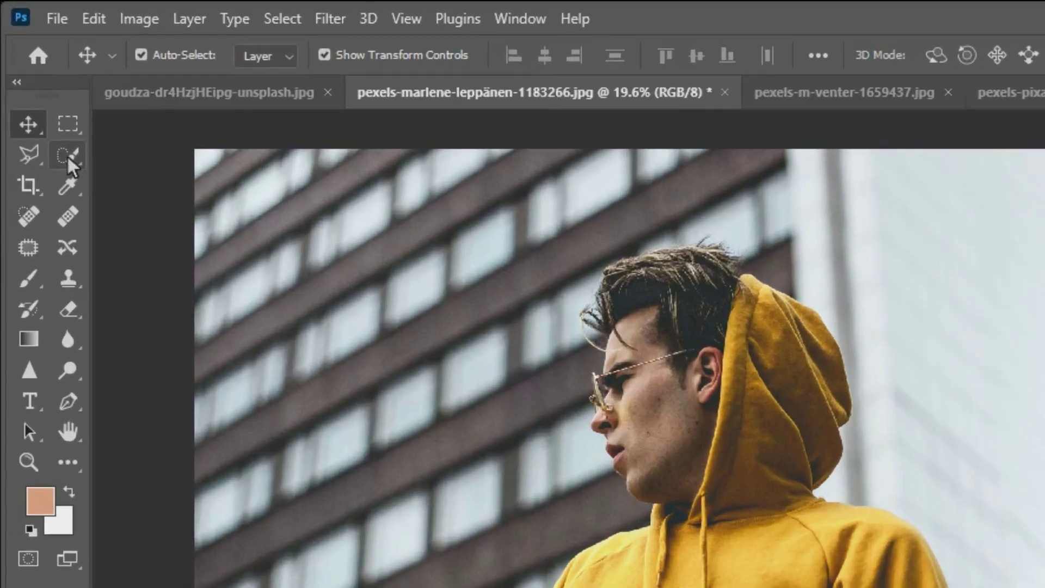
pyautogui.click(68, 157)
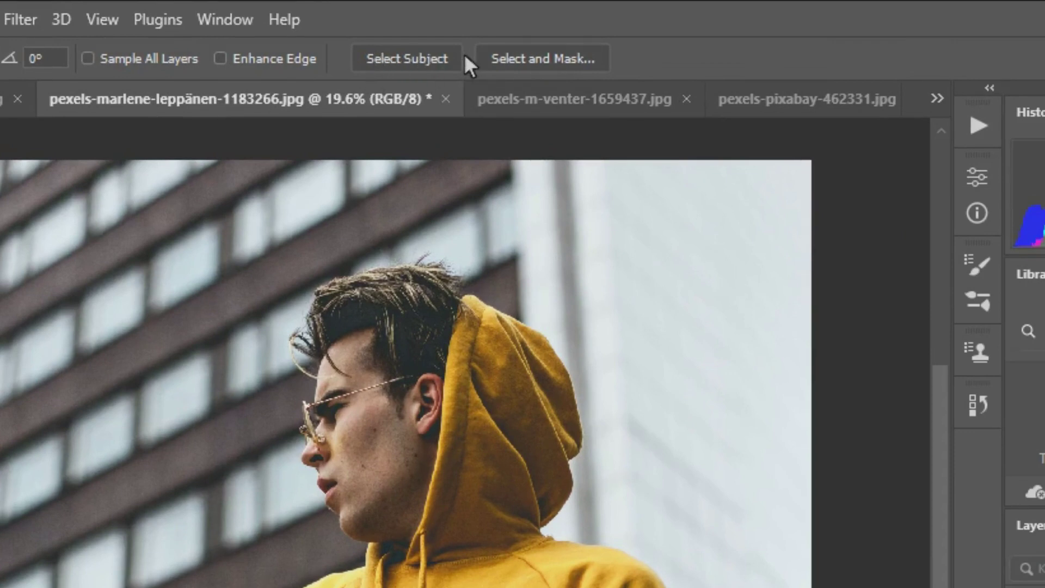
pyautogui.click(464, 53)
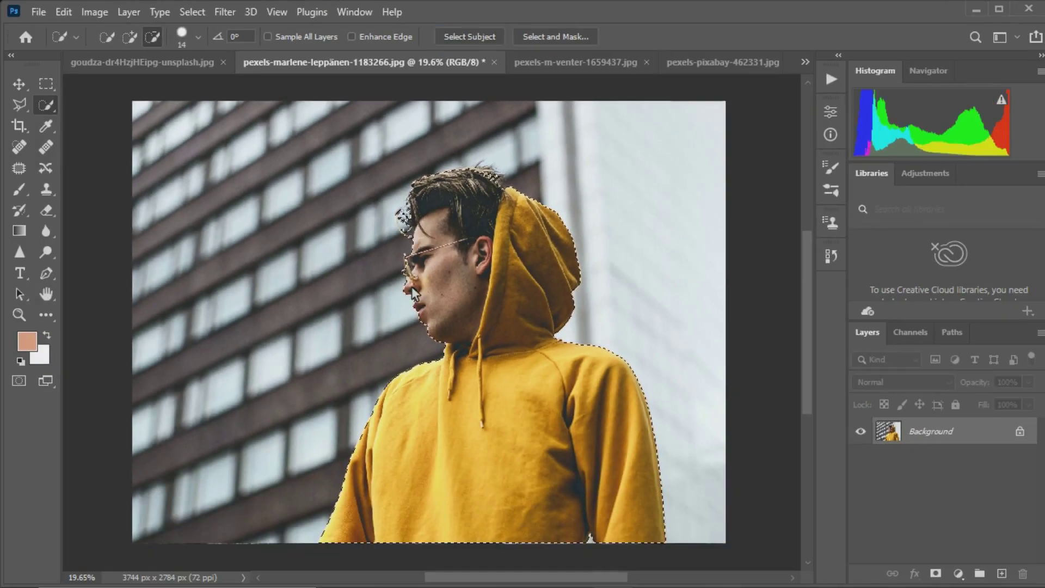
pyautogui.scroll(1, 420, 304)
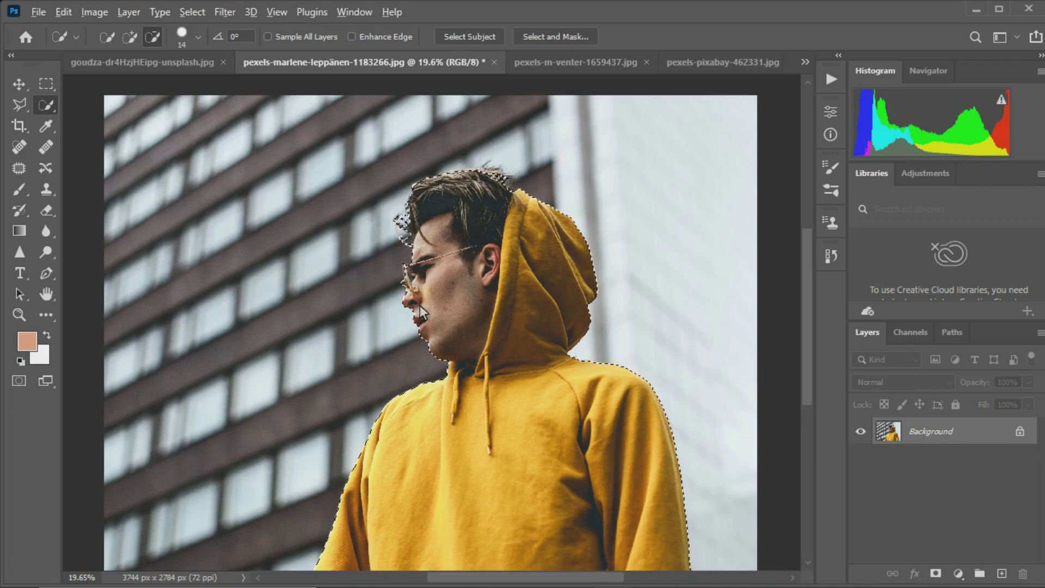
pyautogui.scroll(3, 420, 305)
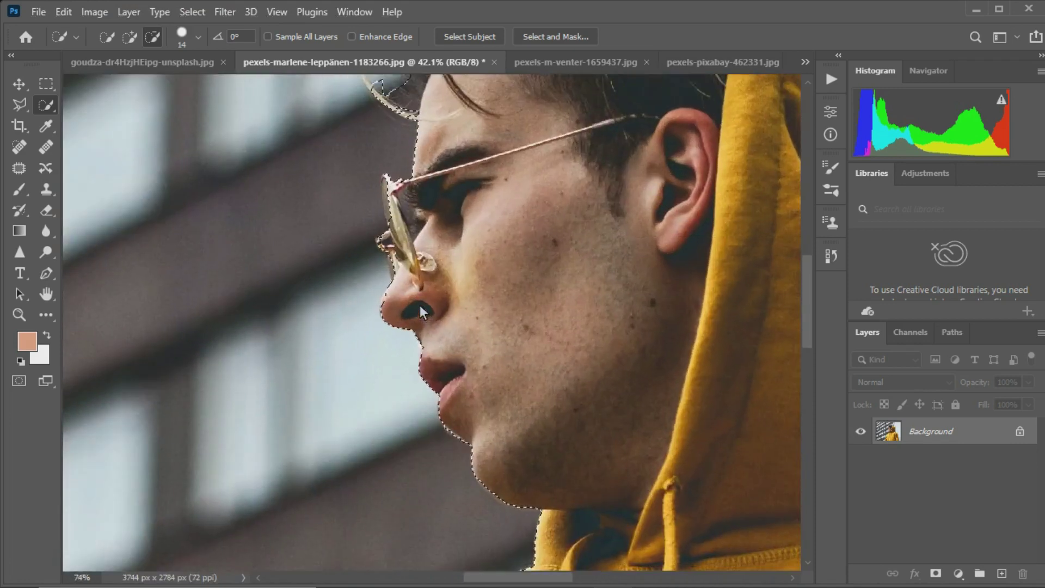
pyautogui.scroll(1, 420, 305)
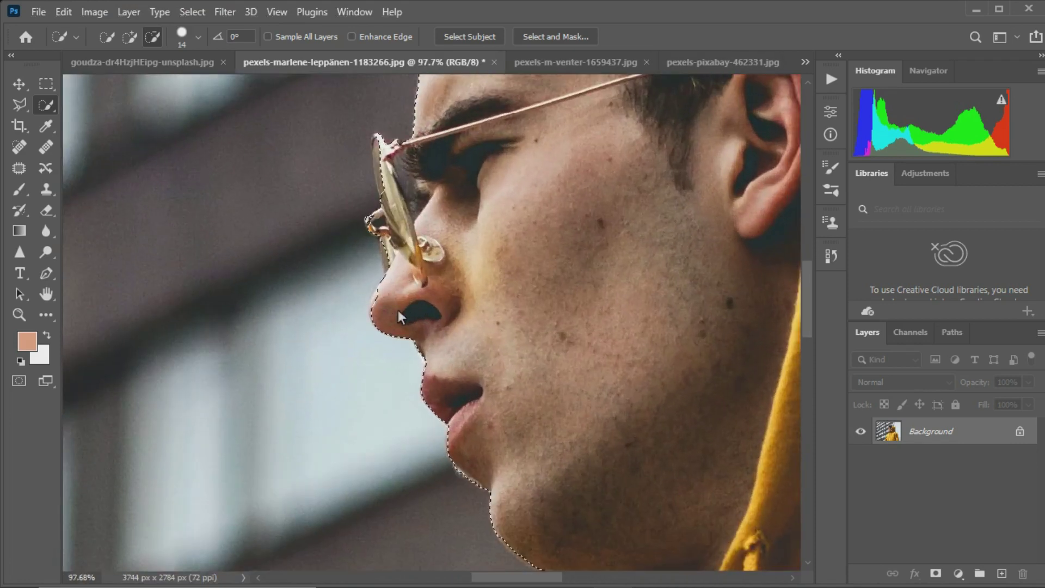
pyautogui.scroll(1, 398, 310)
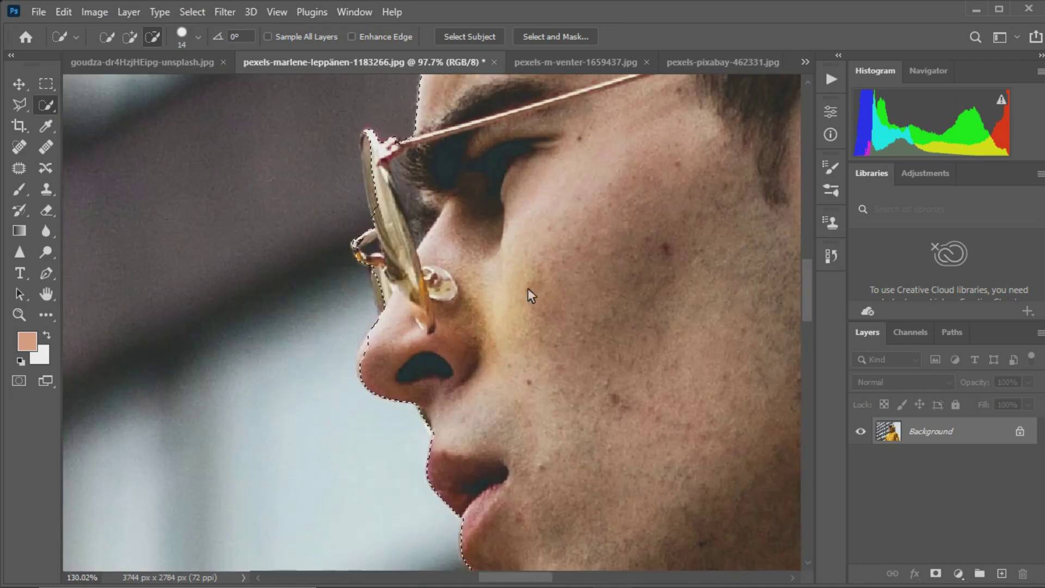
# Add the glasses lens to the selection with the Polygonal Lasso
pyautogui.click(29, 110)
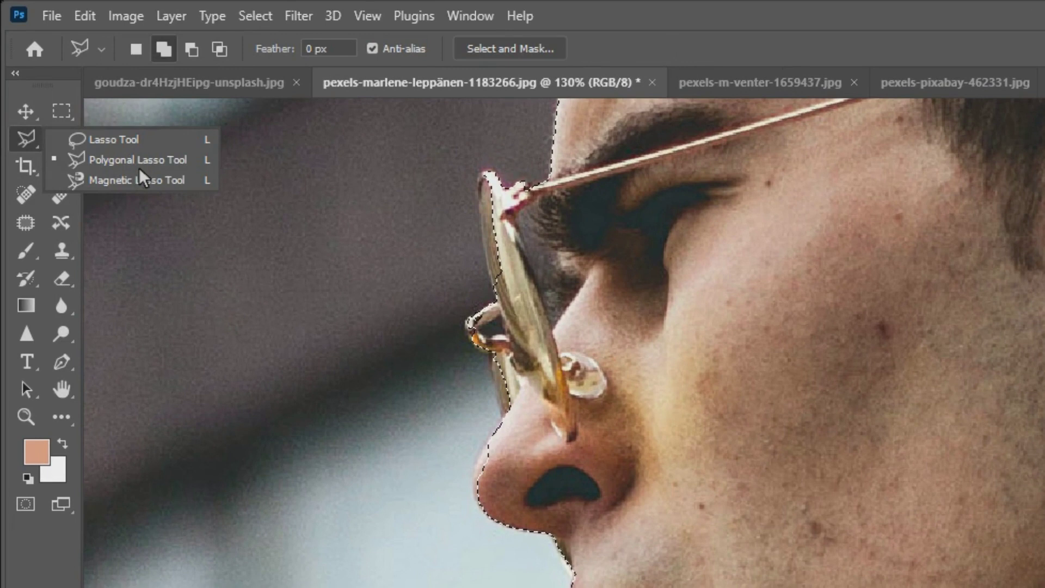
pyautogui.click(139, 168)
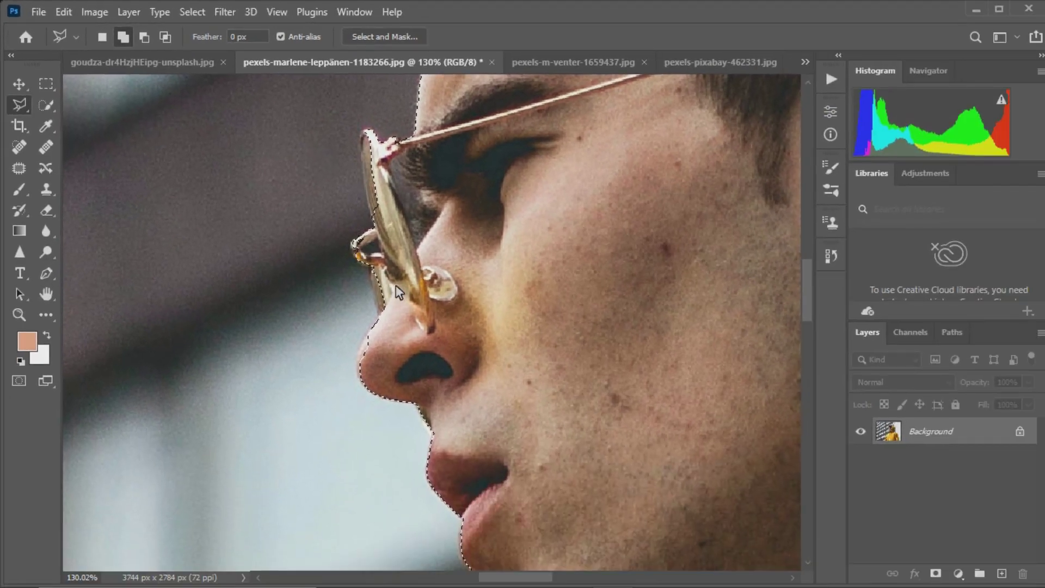
pyautogui.scroll(-1, 395, 286)
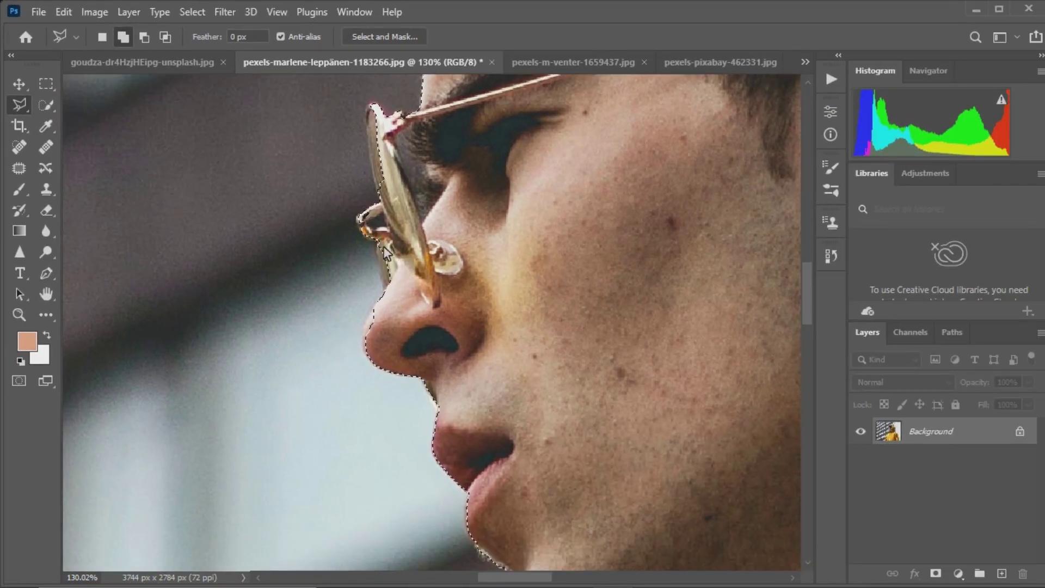
pyautogui.scroll(-1, 403, 283)
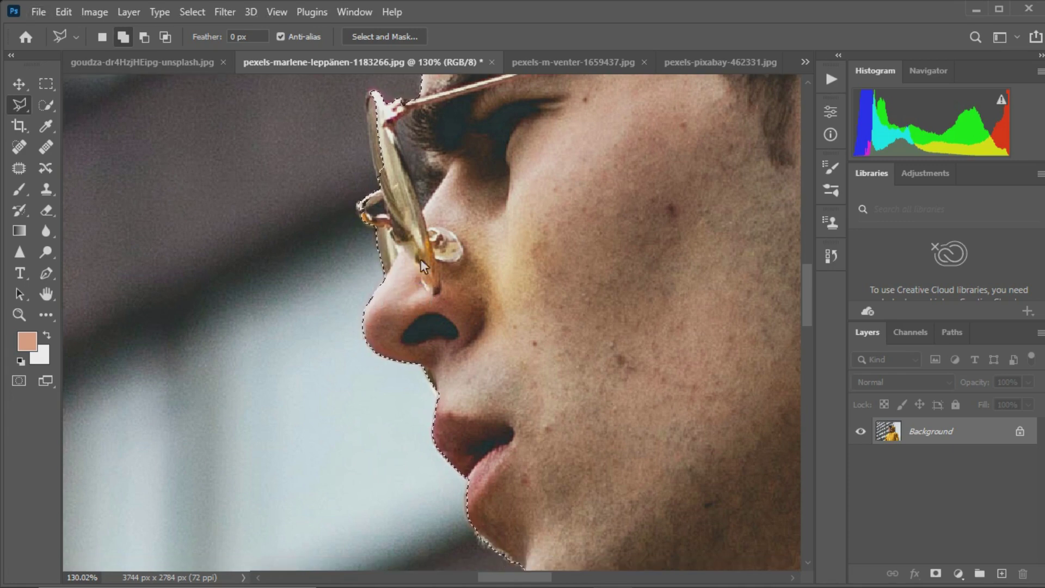
pyautogui.scroll(3, 394, 174)
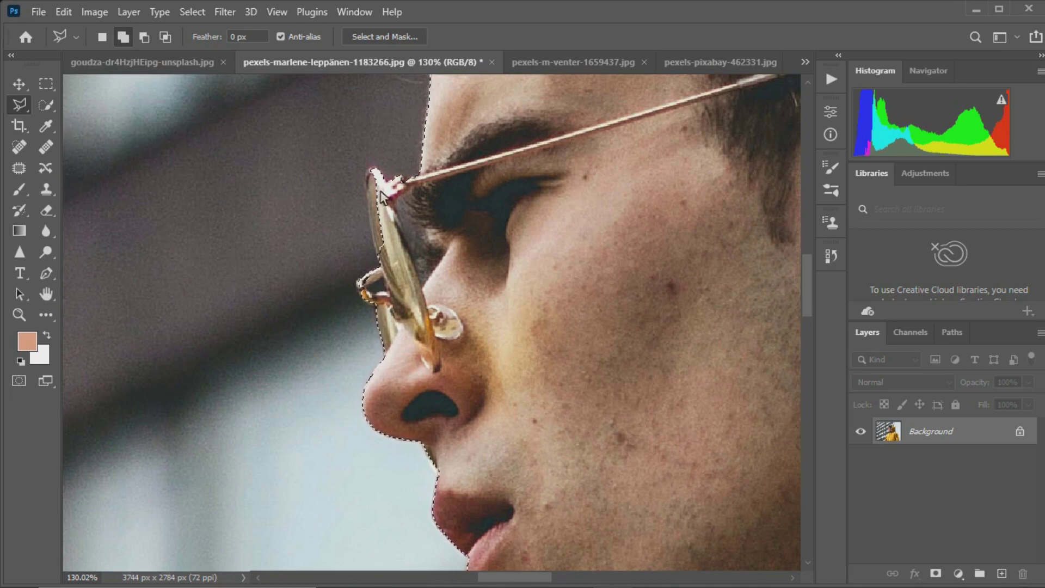
pyautogui.press('shift')
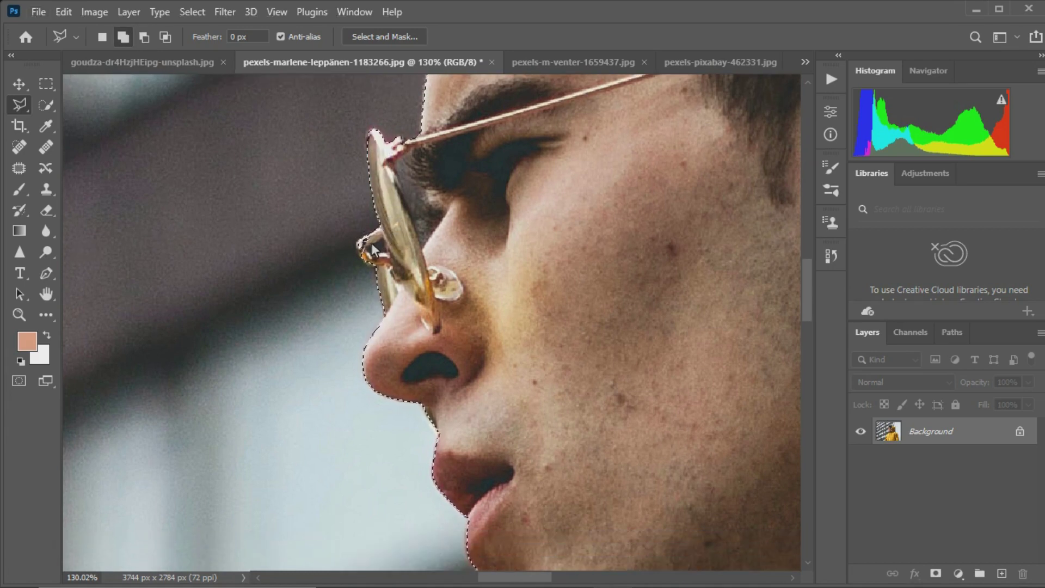
pyautogui.scroll(-2, 375, 245)
pyautogui.click(362, 248)
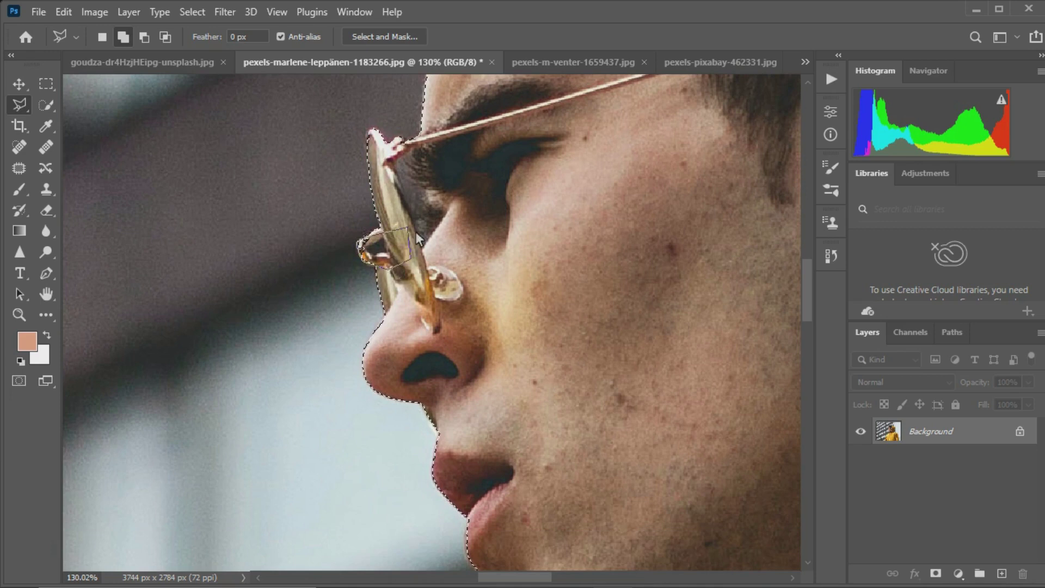
# Zoom out and copy the selected man onto a new Layer 1 with Ctrl+J
pyautogui.keyDown('alt'); pyautogui.scroll(2, 416, 231); pyautogui.keyUp('alt')
pyautogui.keyDown('alt'); pyautogui.scroll(2, 381, 231); pyautogui.keyUp('alt')
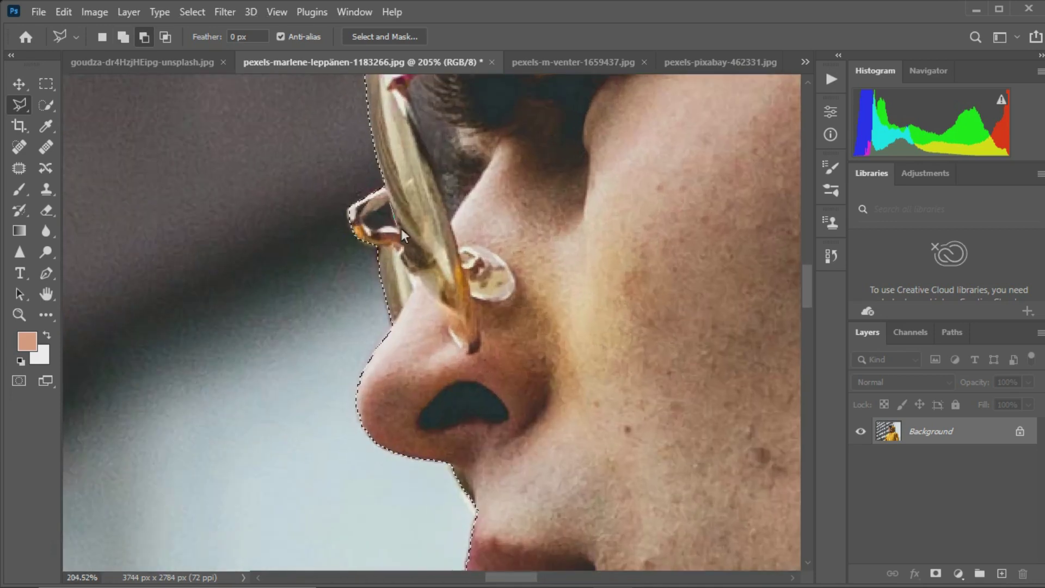
pyautogui.keyDown('alt'); pyautogui.scroll(-1, 571, 221); pyautogui.keyUp('alt')
pyautogui.keyDown('alt'); pyautogui.scroll(-2, 570, 227); pyautogui.keyUp('alt')
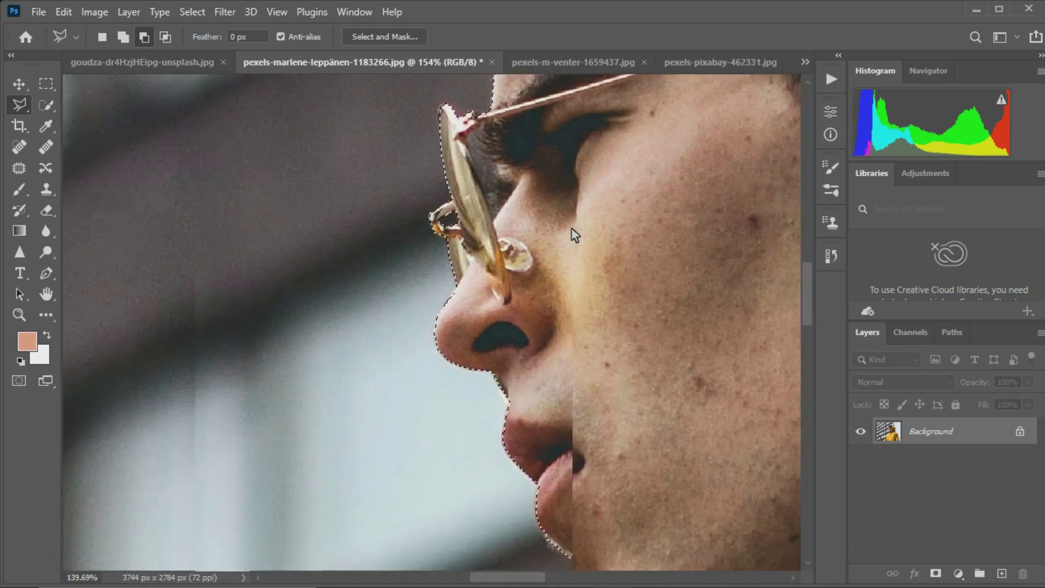
pyautogui.keyDown('alt'); pyautogui.scroll(-2, 571, 227); pyautogui.keyUp('alt')
pyautogui.keyDown('alt'); pyautogui.scroll(-2, 554, 211); pyautogui.keyUp('alt')
pyautogui.keyDown('alt'); pyautogui.scroll(-2, 554, 211); pyautogui.keyUp('alt')
pyautogui.keyDown('alt'); pyautogui.scroll(-2, 496, 549); pyautogui.keyUp('alt')
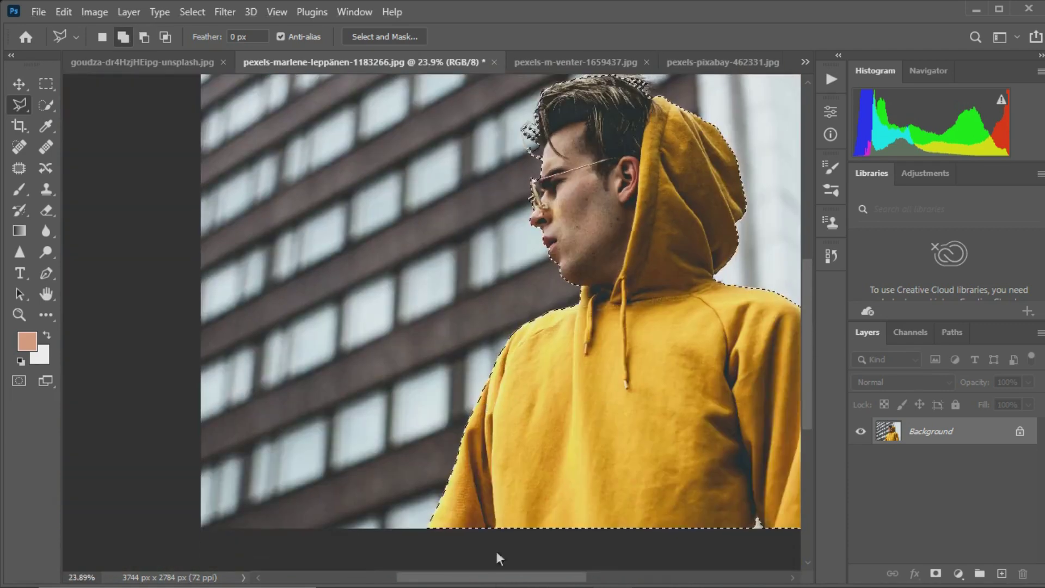
pyautogui.keyDown('alt'); pyautogui.scroll(-1, 527, 398); pyautogui.keyUp('alt')
pyautogui.hotkey('ctrl', 'j')
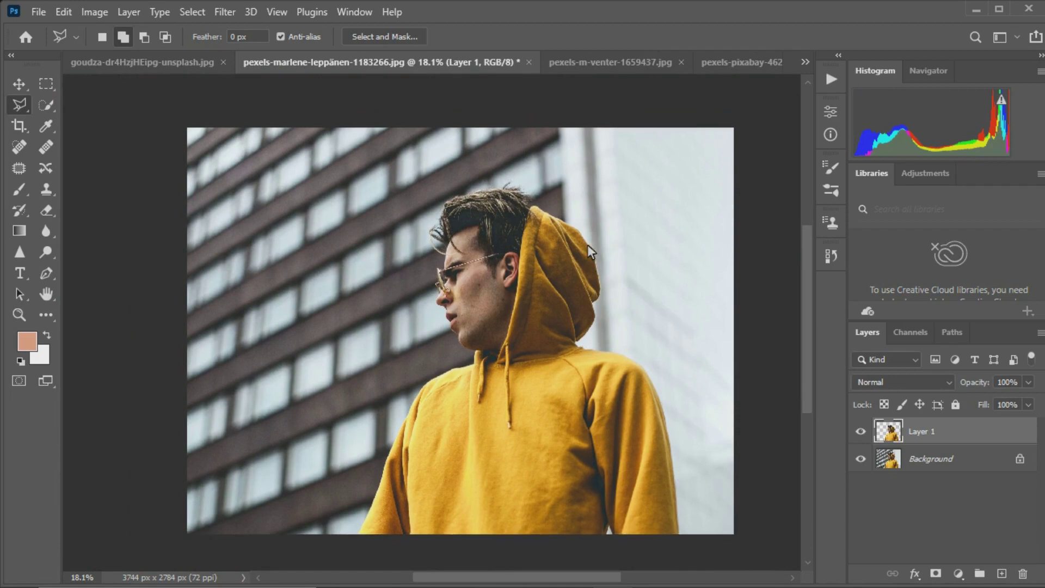
# Bring the city skyline photo in as Layer 2, placed below the man's Layer 1
pyautogui.click(649, 70)
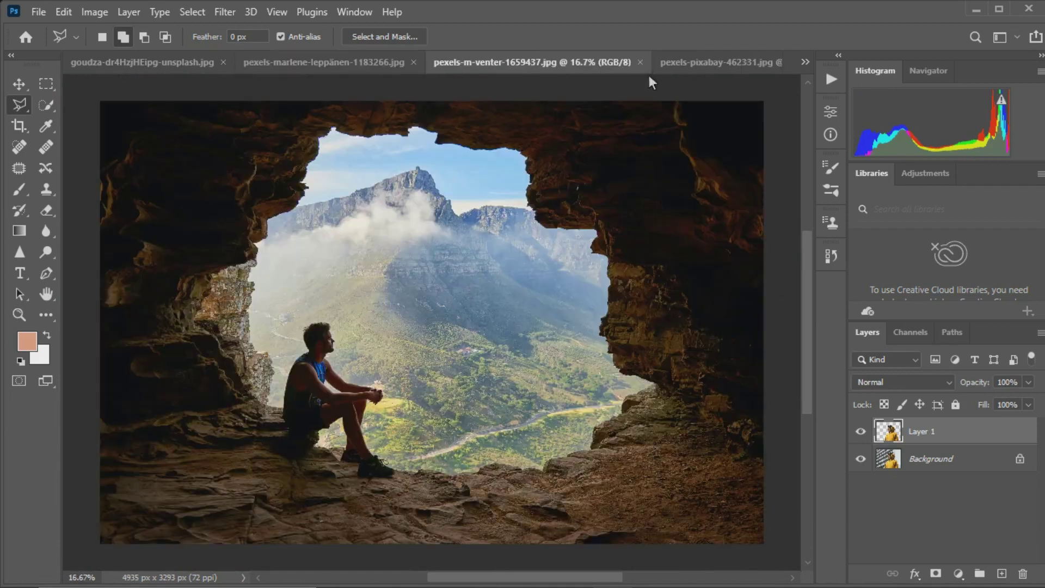
pyautogui.click(728, 69)
pyautogui.click(19, 84)
pyautogui.moveTo(380, 285)
pyautogui.mouseDown()
pyautogui.moveTo(320, 65)
pyautogui.moveTo(367, 252)
pyautogui.mouseUp()
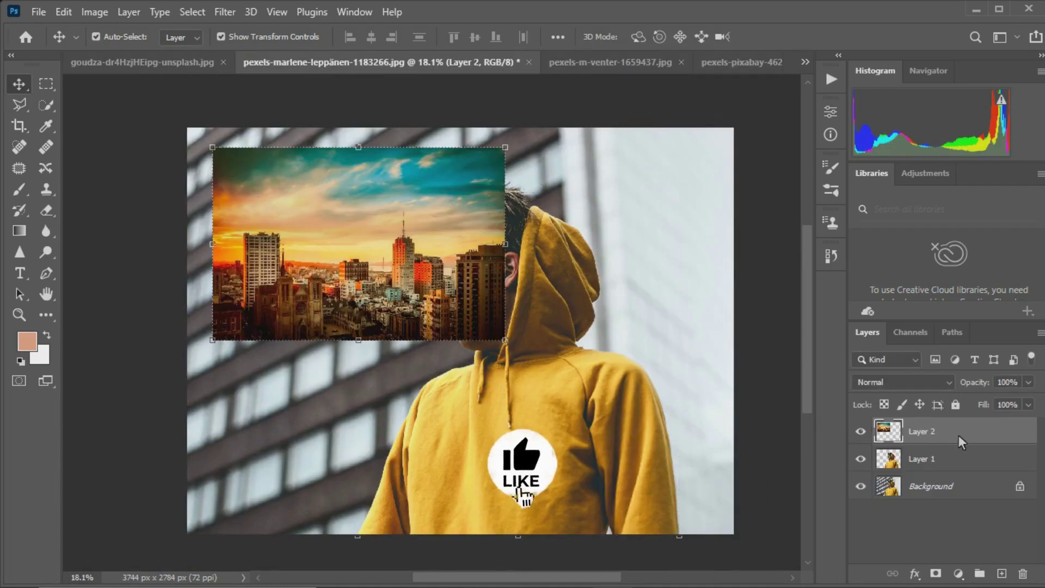
pyautogui.moveTo(505, 340)
pyautogui.mouseDown()
pyautogui.moveTo(797, 519)
pyautogui.moveTo(806, 544)
pyautogui.mouseUp()
# Scale the city layer to 391.56% so the sunset sky fills the canvas
pyautogui.scroll(2, 450, 305)
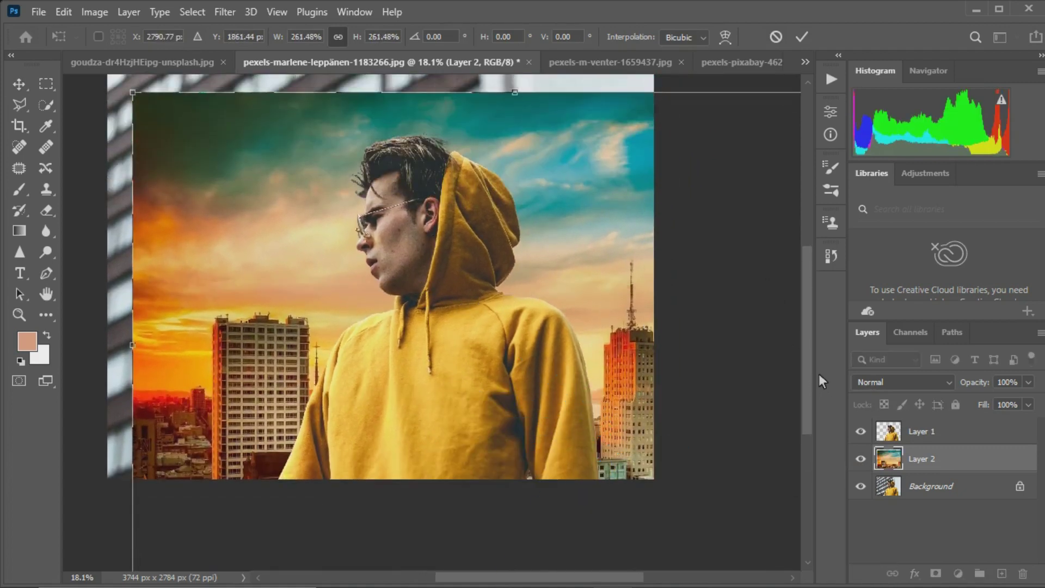
pyautogui.moveTo(819, 373); pyautogui.dragTo(734, 449)
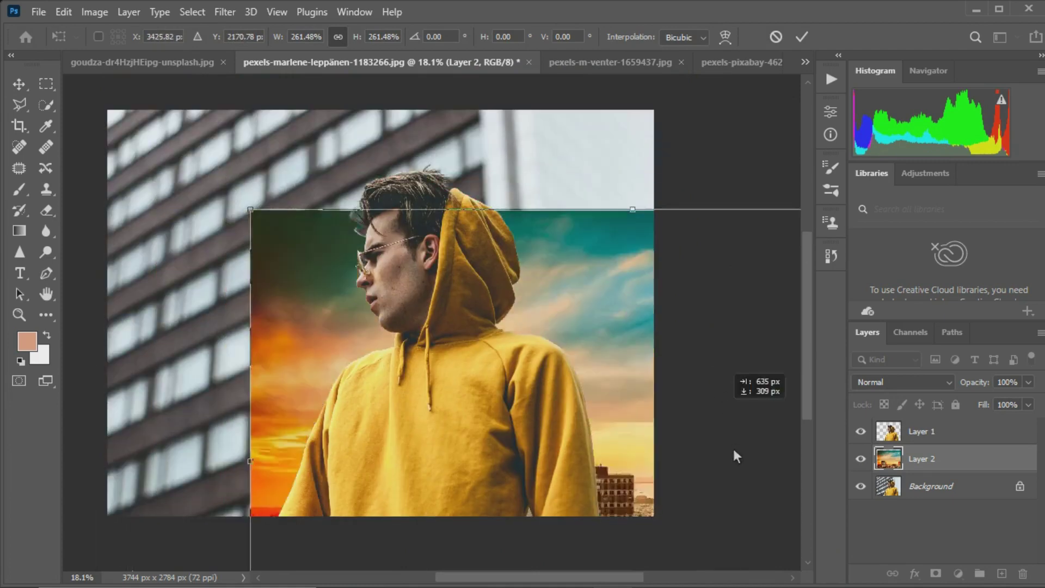
pyautogui.moveTo(250, 209); pyautogui.dragTo(81, 93)
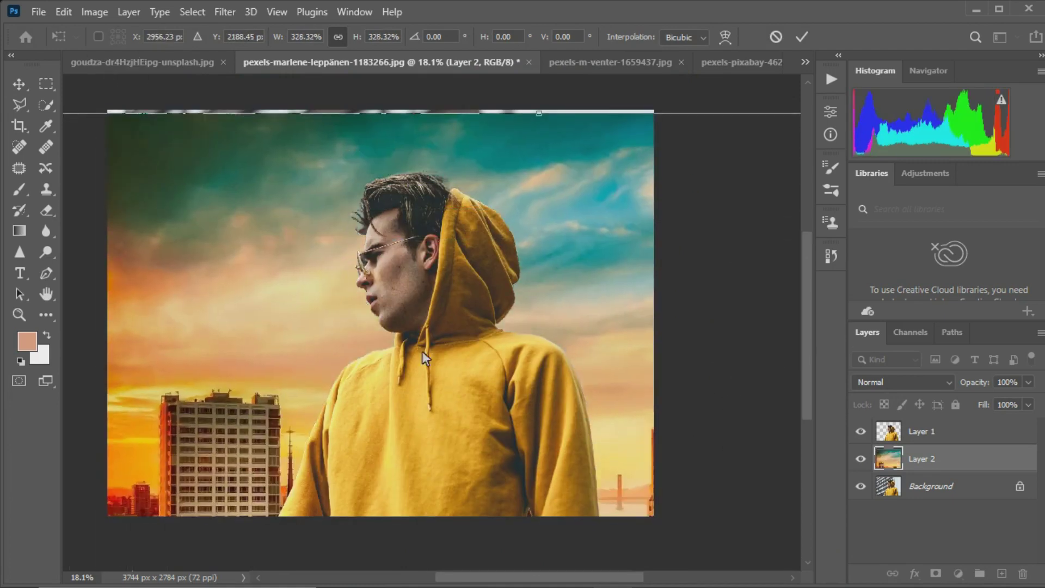
pyautogui.hotkey('ctrl', 'z')
pyautogui.moveTo(246, 211); pyautogui.dragTo(97, 77)
pyautogui.moveTo(381, 293)
pyautogui.mouseDown()
pyautogui.moveTo(282, 300)
pyautogui.moveTo(289, 323)
pyautogui.mouseUp()
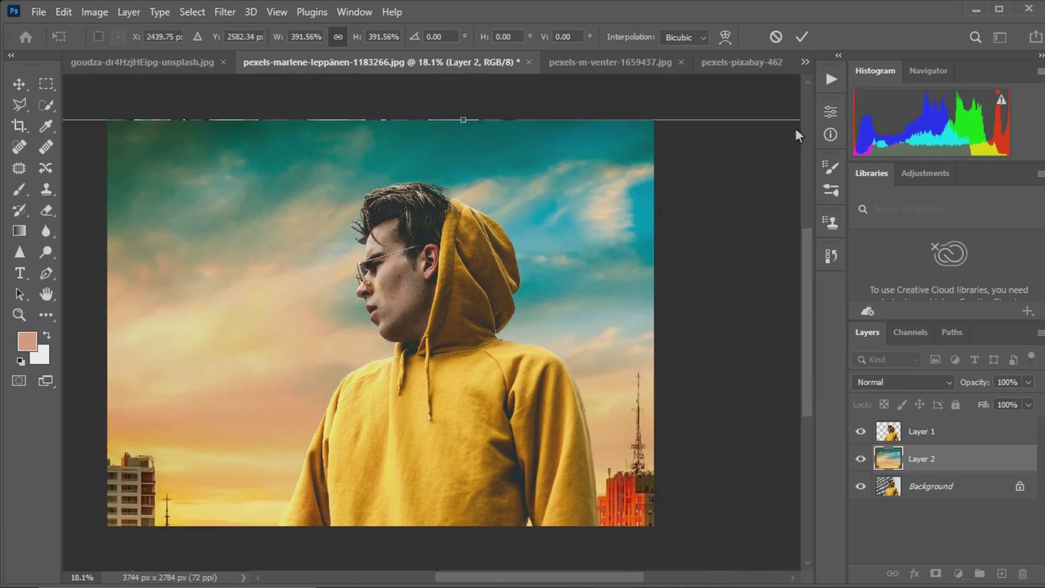
pyautogui.click(809, 43)
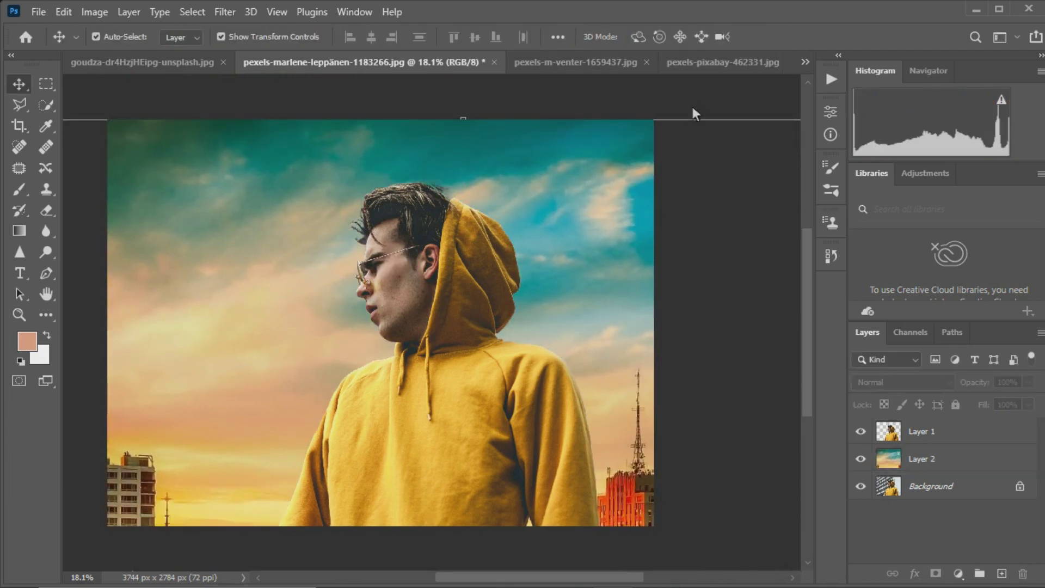
# Bring the cave photo in as Layer 3, scaled to 41.96% over the man's torso
pyautogui.hscroll(-2, 626, 586)
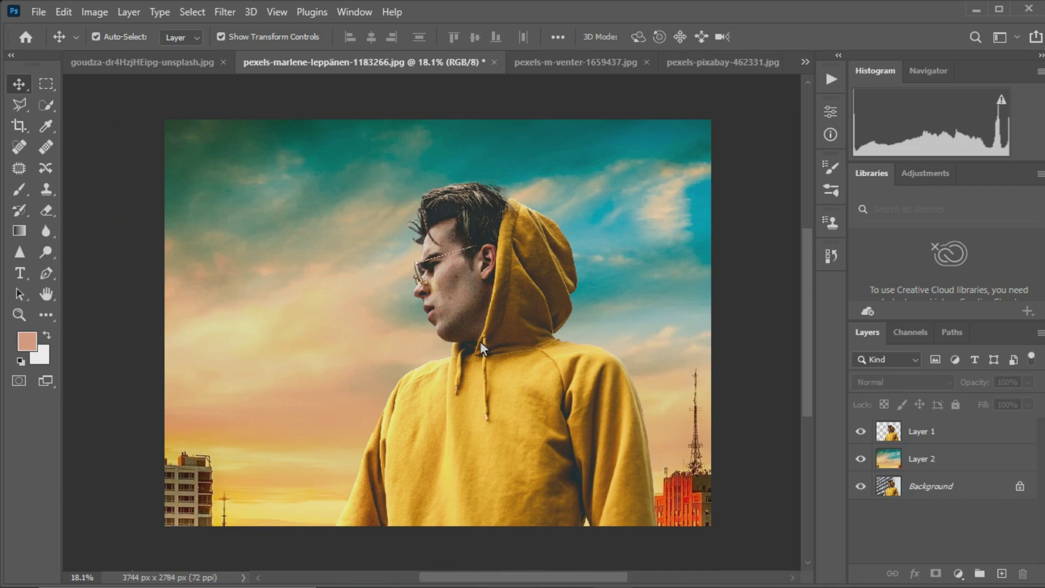
pyautogui.click(550, 71)
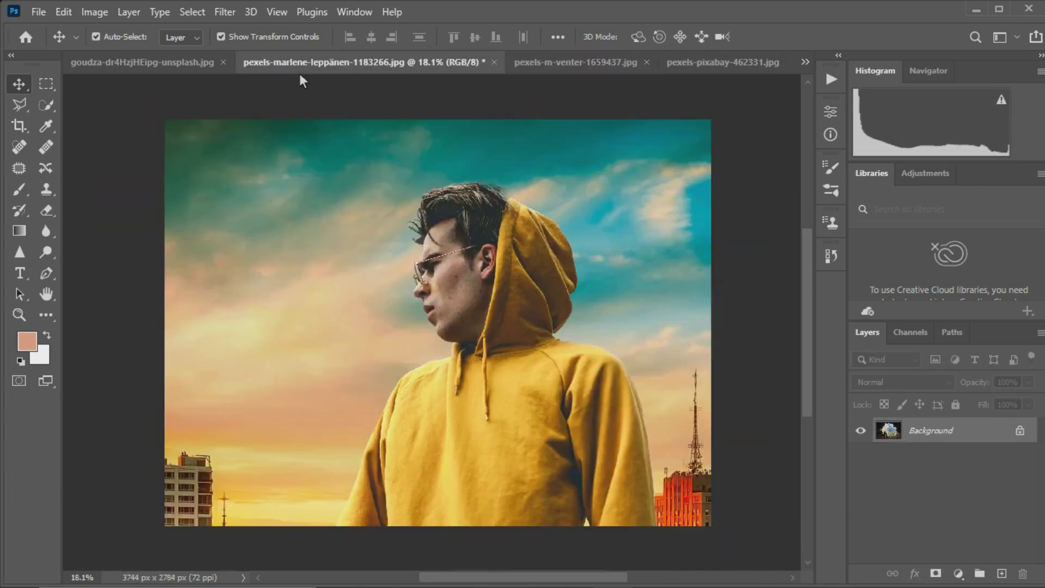
pyautogui.moveTo(402, 248); pyautogui.dragTo(488, 371)
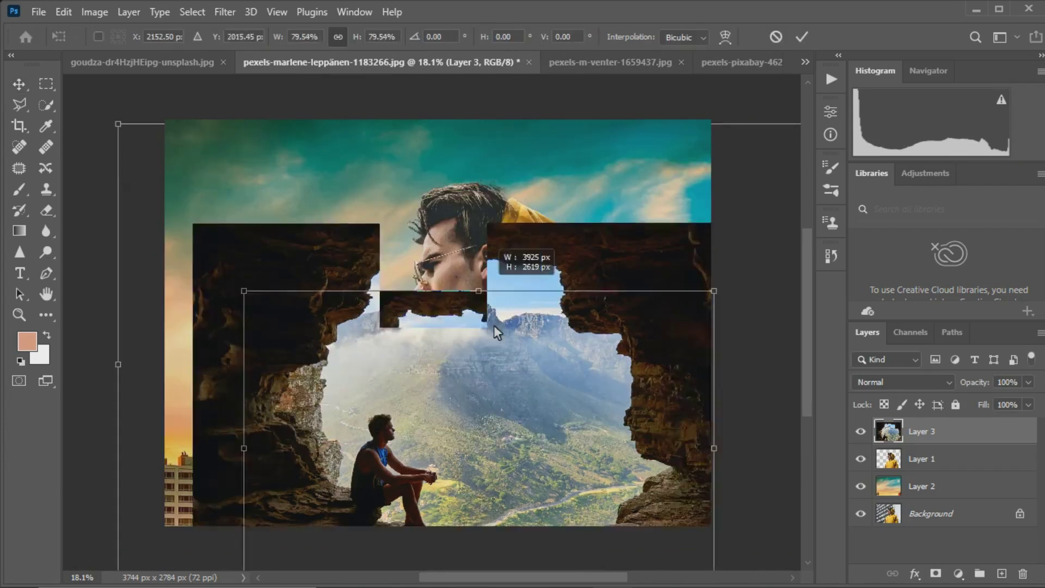
pyautogui.moveTo(478, 125)
pyautogui.mouseDown()
pyautogui.moveTo(575, 452)
pyautogui.moveTo(586, 398)
pyautogui.moveTo(605, 391)
pyautogui.mouseUp()
pyautogui.click(975, 436)
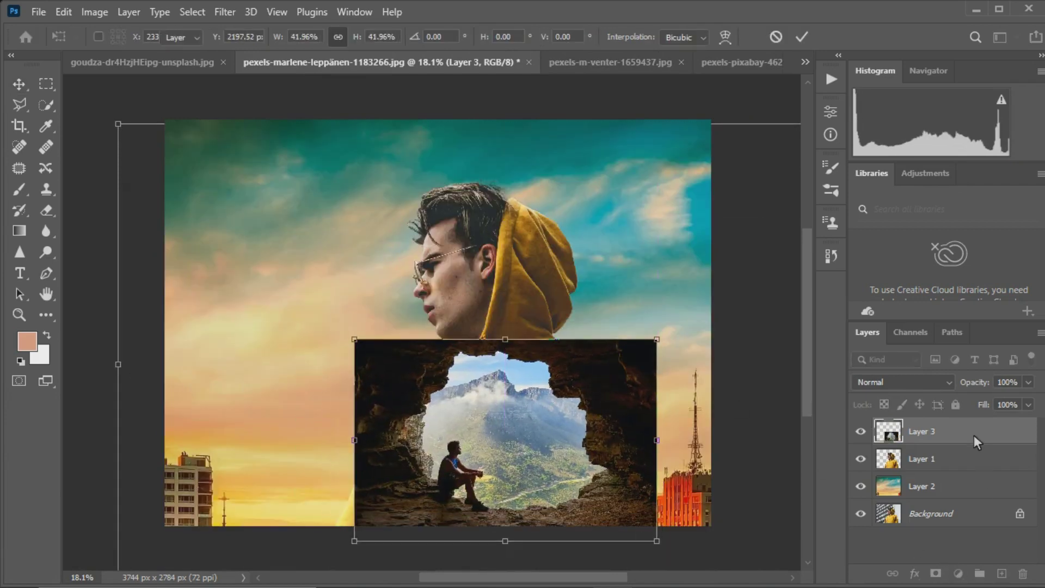
# Add a Levels adjustment with input 23, 0.67, 188 and output 8–220
pyautogui.click(961, 576)
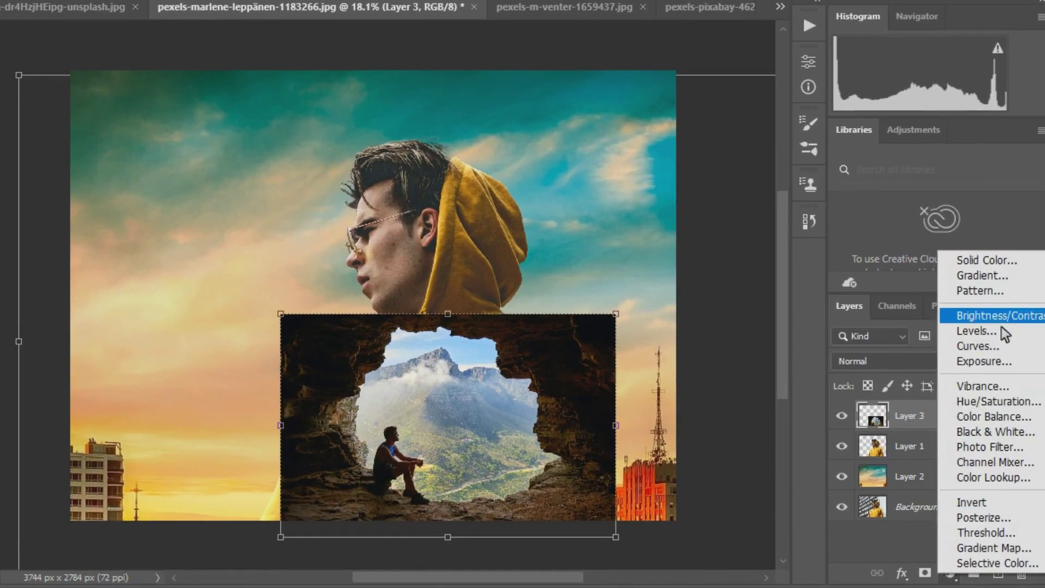
pyautogui.press('Escape')
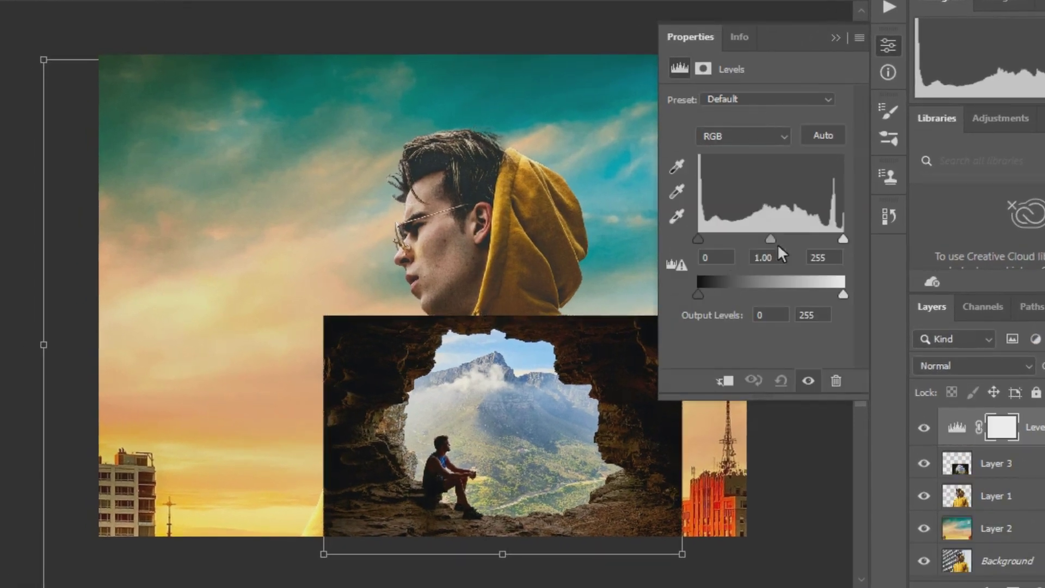
pyautogui.moveTo(778, 243); pyautogui.dragTo(824, 239)
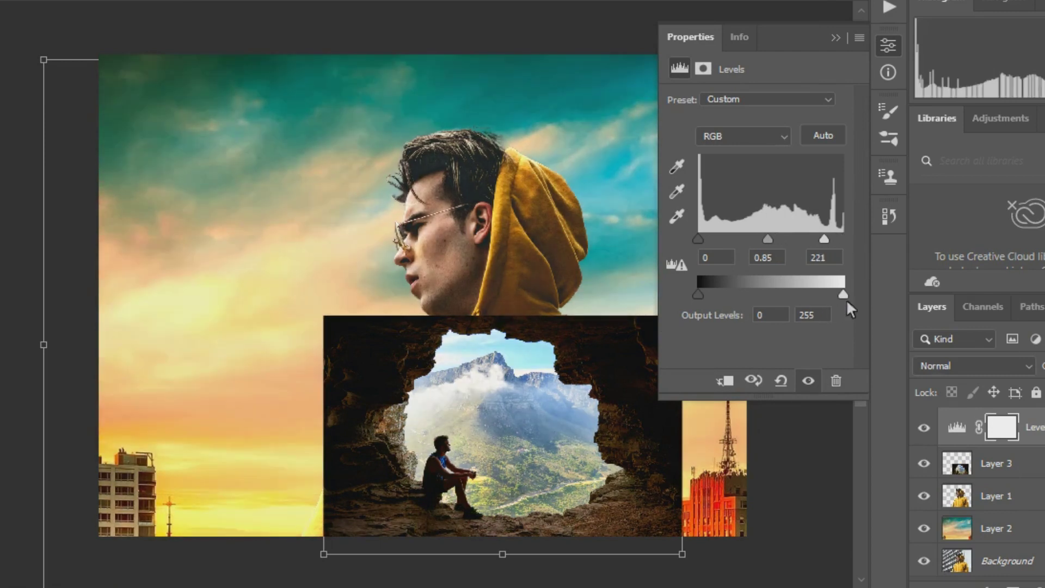
pyautogui.moveTo(842, 294); pyautogui.dragTo(816, 295)
pyautogui.moveTo(709, 242)
pyautogui.mouseDown()
pyautogui.moveTo(811, 240)
pyautogui.moveTo(784, 248)
pyautogui.mouseUp()
pyautogui.scroll(-8, 816, 248)
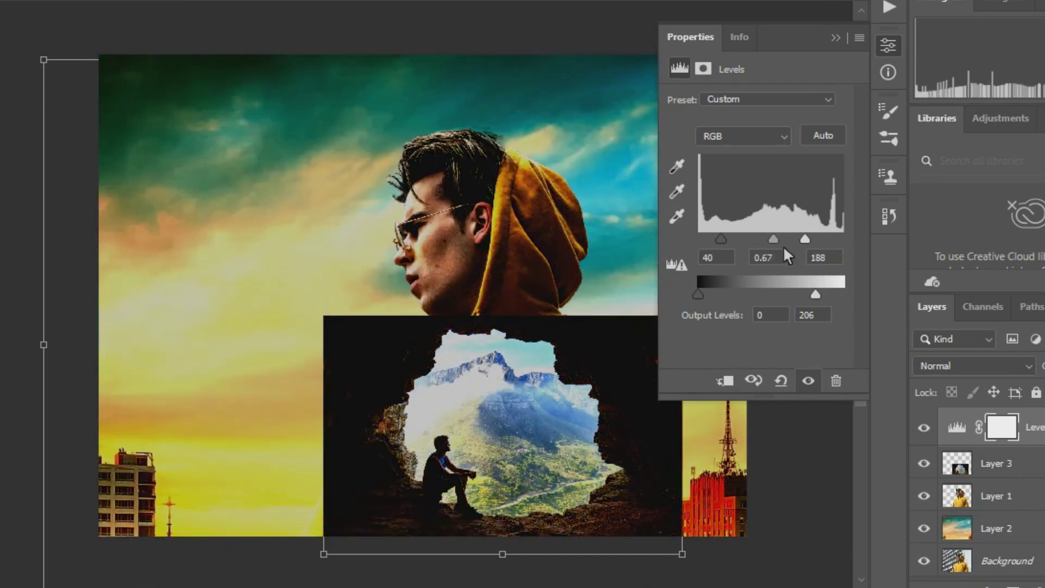
pyautogui.moveTo(701, 295); pyautogui.dragTo(703, 294)
pyautogui.moveTo(816, 294); pyautogui.dragTo(823, 295)
pyautogui.moveTo(721, 240)
pyautogui.mouseDown()
pyautogui.moveTo(759, 244)
pyautogui.moveTo(712, 240)
pyautogui.mouseUp()
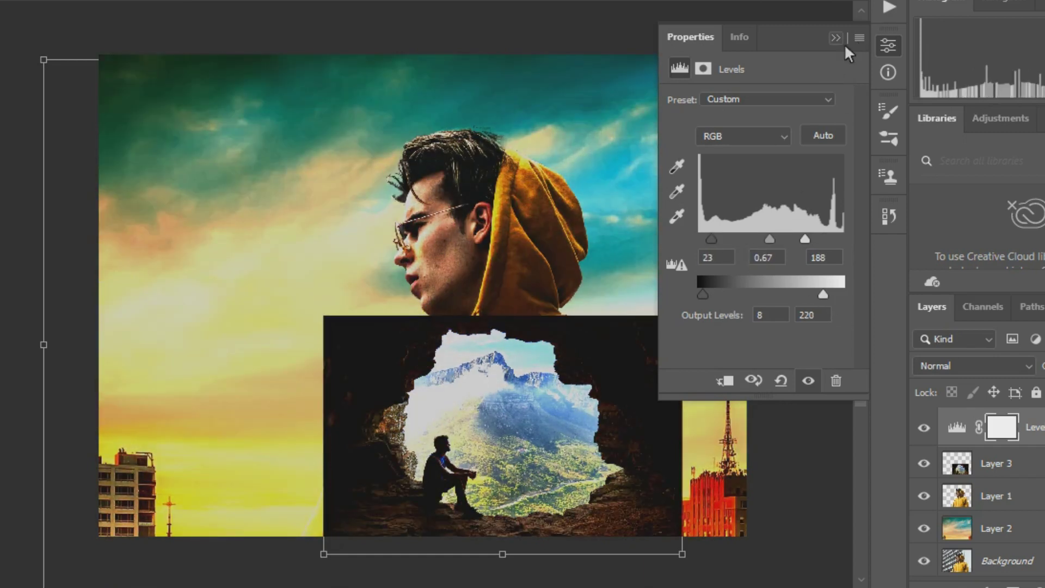
# Merge the Levels adjustment down into the cave Layer 3
pyautogui.click(836, 37)
pyautogui.rightClick(950, 407)
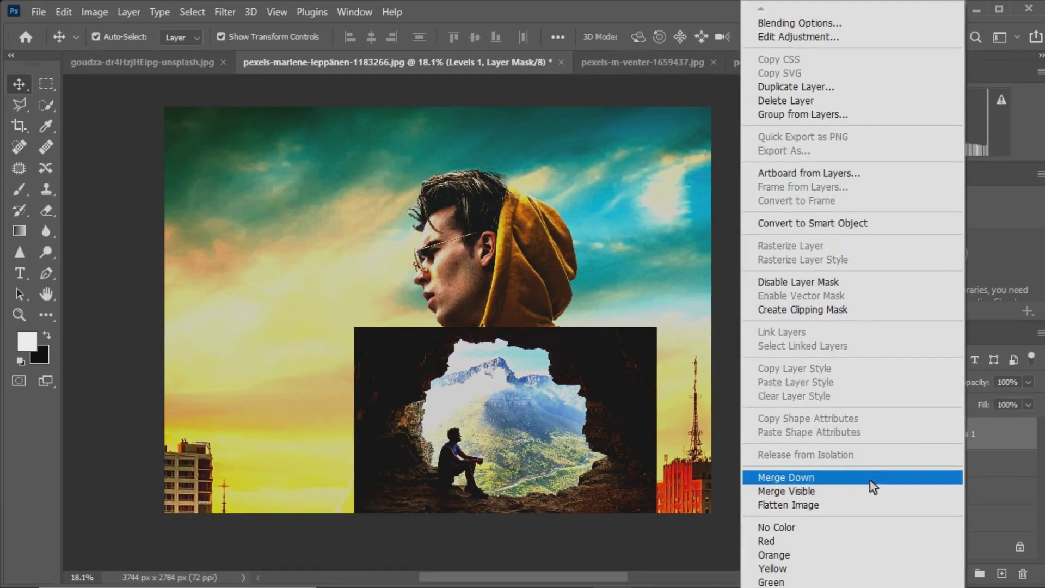
pyautogui.click(869, 475)
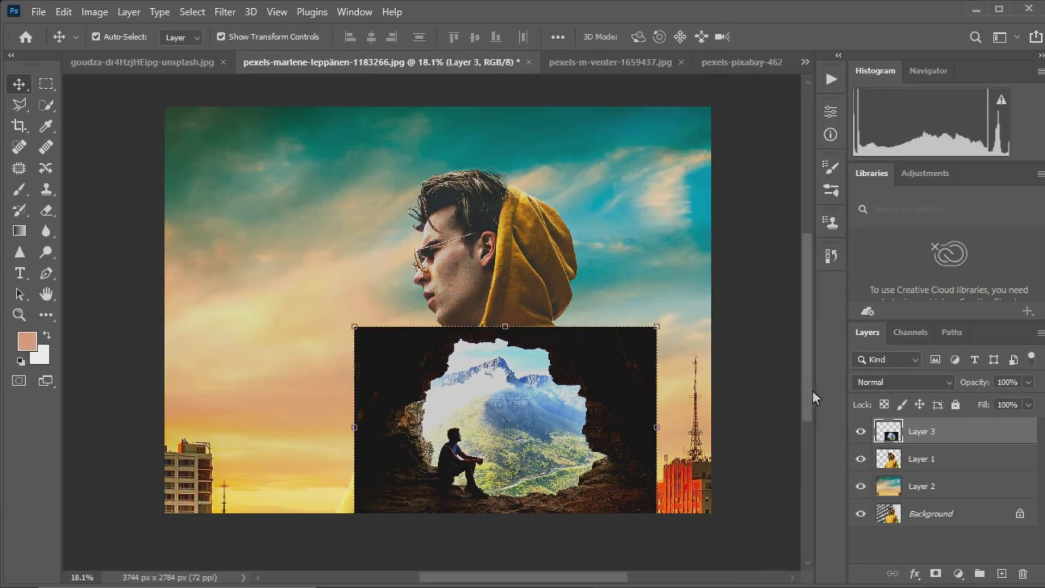
# Add a Hue/Saturation adjustment with hue +18, saturation +31 and lightness -2
pyautogui.click(959, 573)
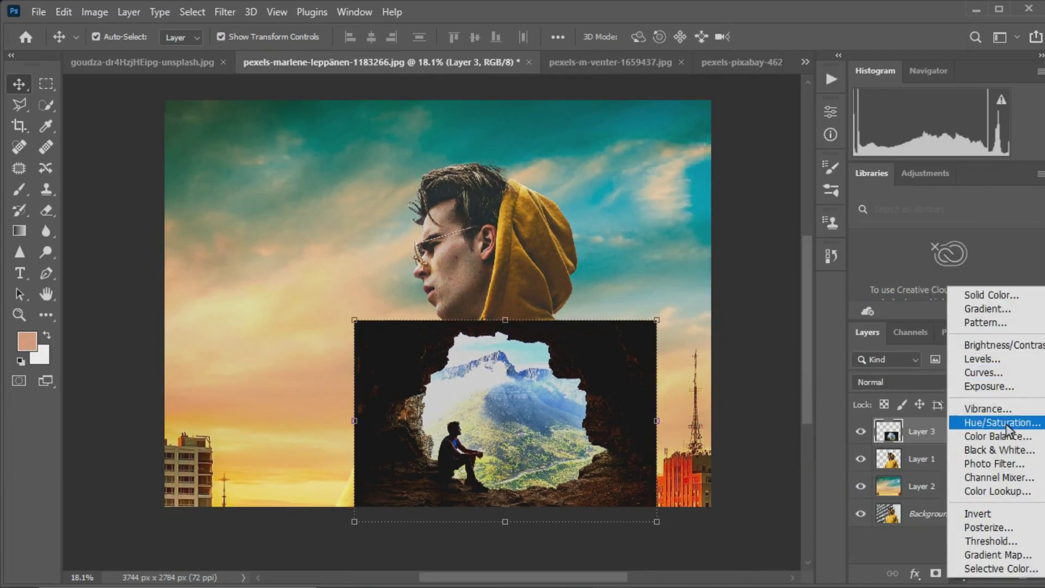
pyautogui.click(996, 423)
pyautogui.moveTo(719, 251); pyautogui.dragTo(750, 254)
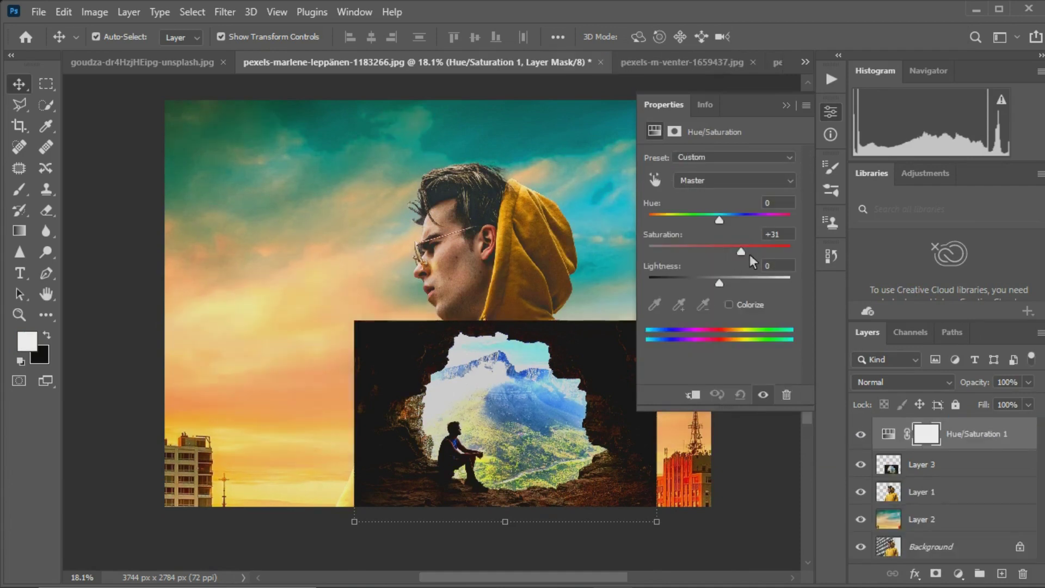
pyautogui.moveTo(719, 220)
pyautogui.mouseDown()
pyautogui.moveTo(700, 224)
pyautogui.moveTo(743, 221)
pyautogui.mouseUp()
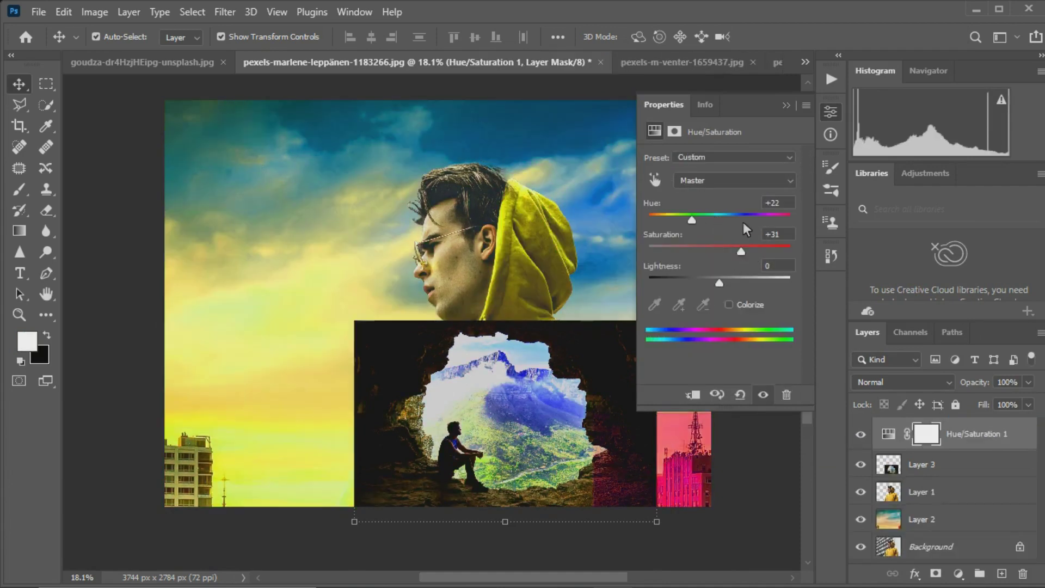
pyautogui.moveTo(720, 283); pyautogui.dragTo(726, 284)
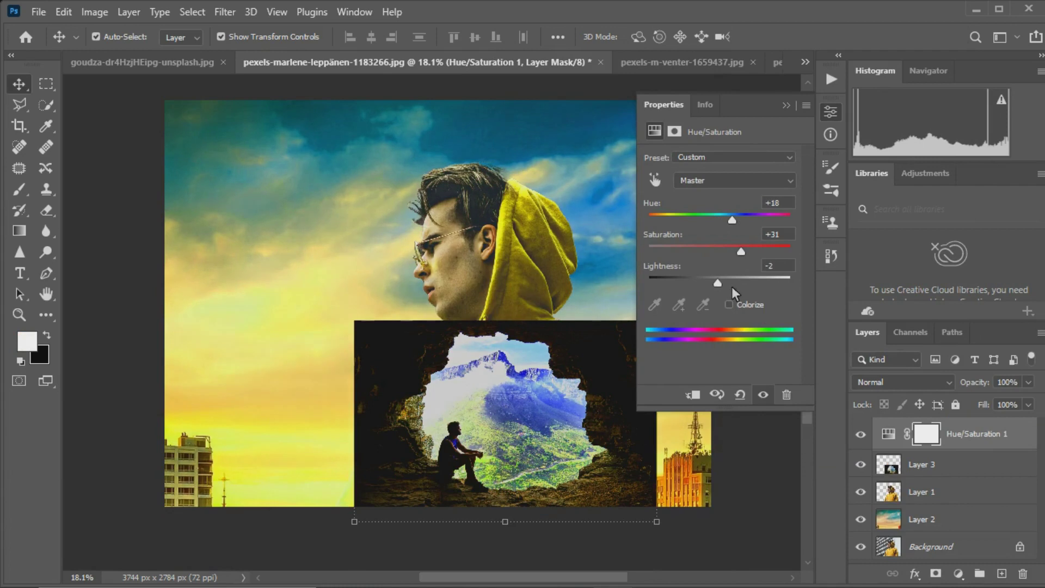
# Merge the Hue/Saturation adjustment down into the cave Layer 3
pyautogui.click(788, 105)
pyautogui.rightClick(999, 437)
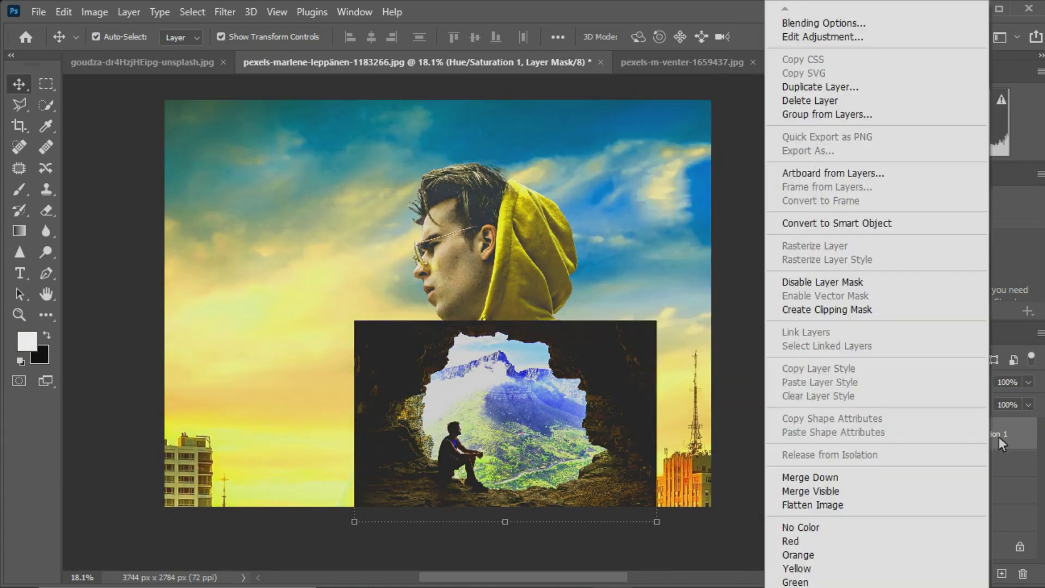
pyautogui.click(789, 477)
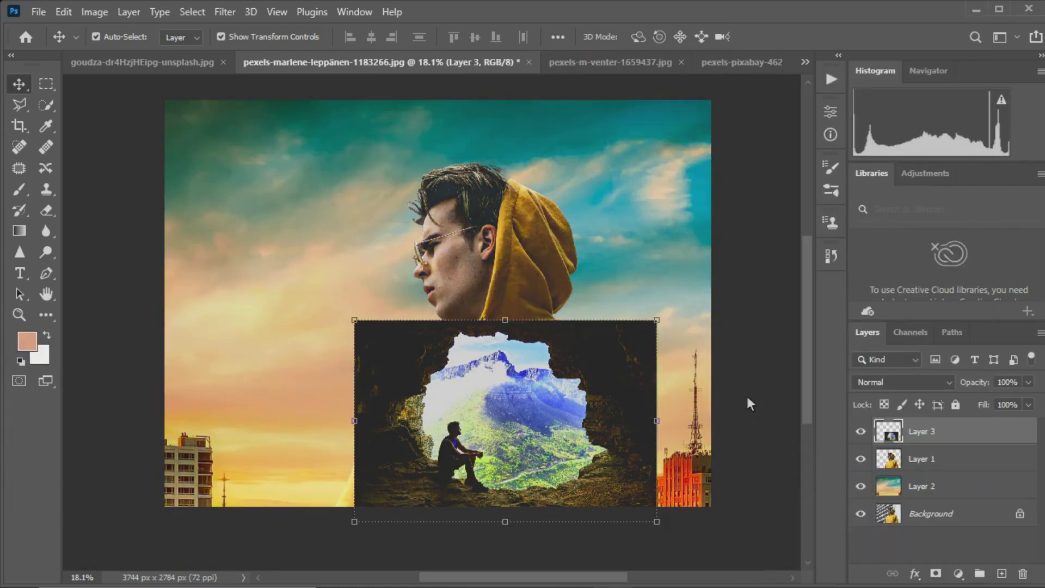
# Clip the cave Layer 3 to the man's Layer 1 and shift it to fit his torso
pyautogui.scroll(-1, 747, 399)
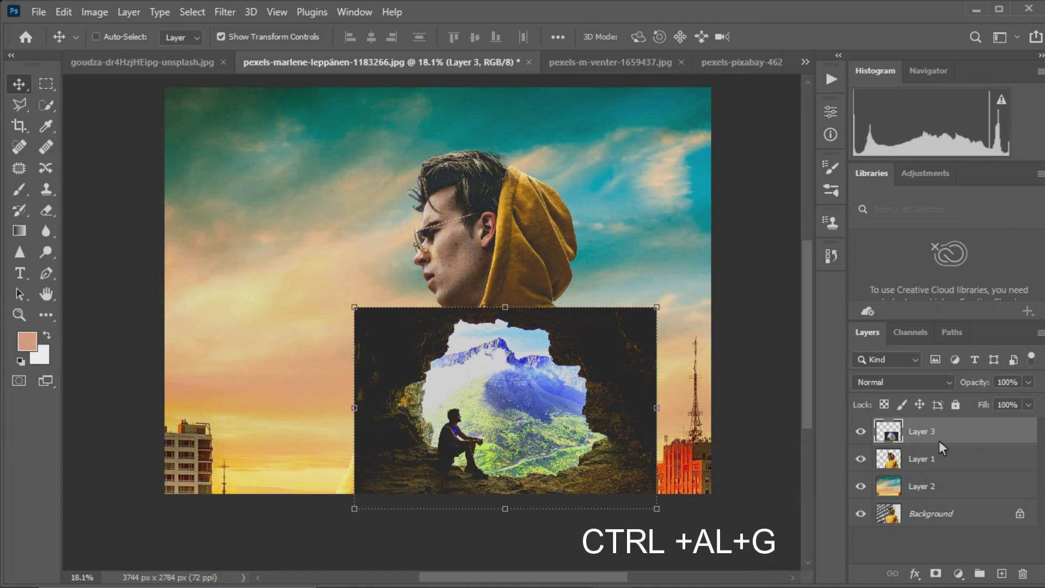
pyautogui.hotkey('ctrl', 'alt', 'g')
pyautogui.scroll(-1, 759, 268)
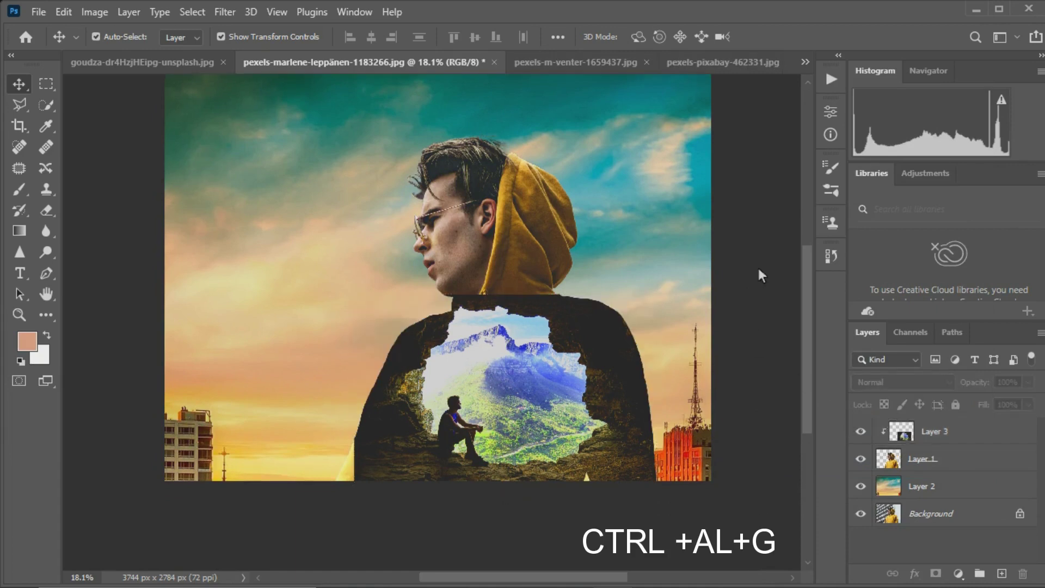
pyautogui.moveTo(617, 376); pyautogui.dragTo(623, 389)
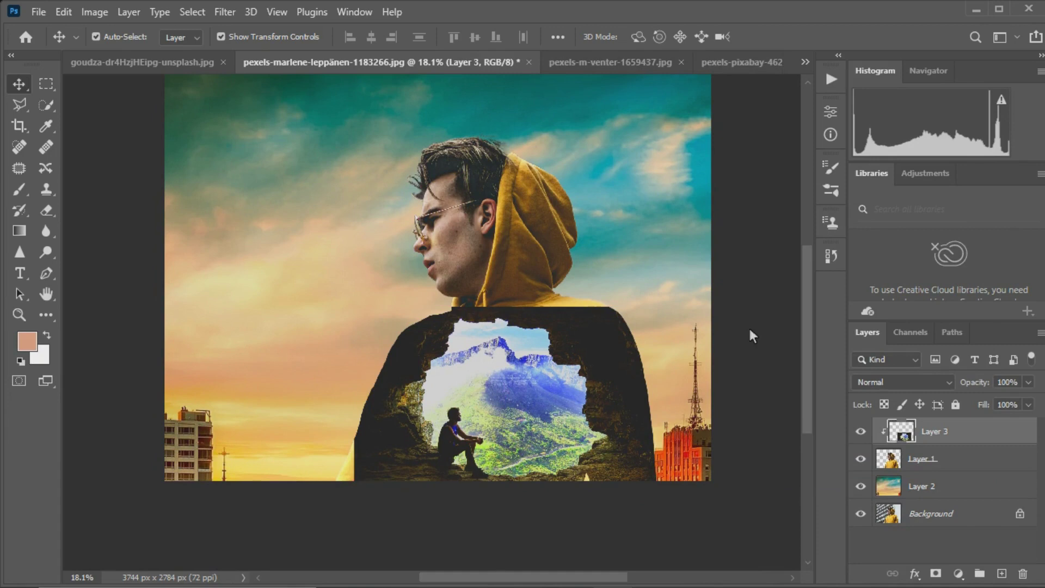
pyautogui.click(750, 325)
pyautogui.scroll(1, 750, 324)
pyautogui.scroll(1, 751, 324)
pyautogui.scroll(-3, 750, 324)
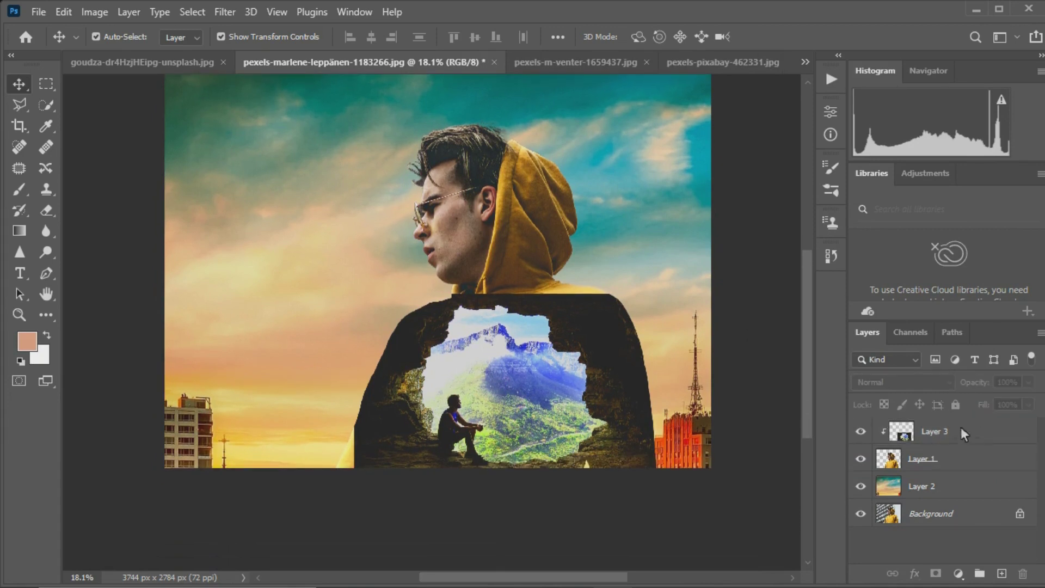
pyautogui.click(979, 433)
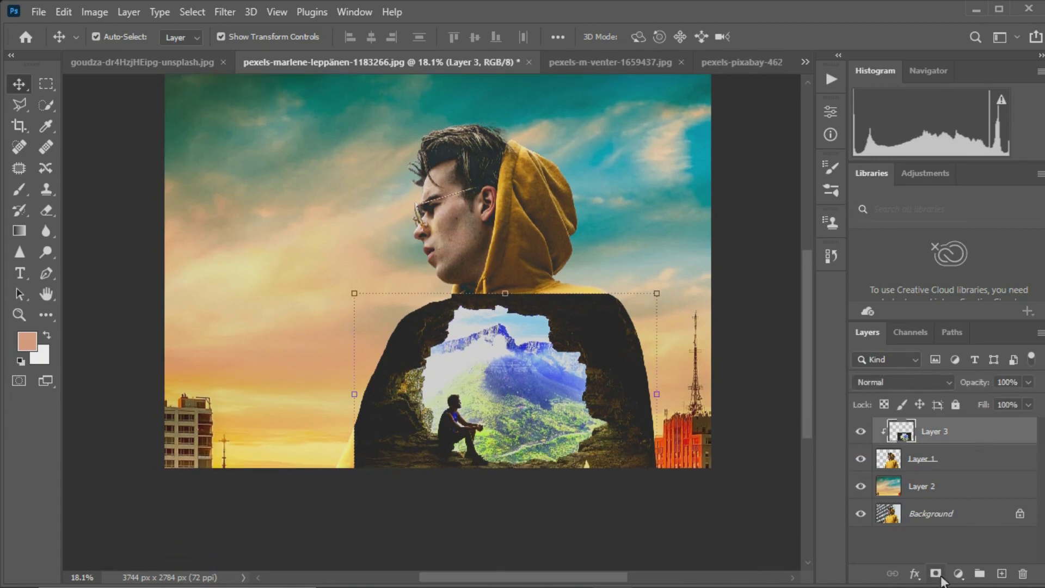
# Duplicate Layer 1 to the top, re-clip Layer 3, and give Layer 1 copy a layer mask
pyautogui.moveTo(988, 456); pyautogui.dragTo(1002, 573)
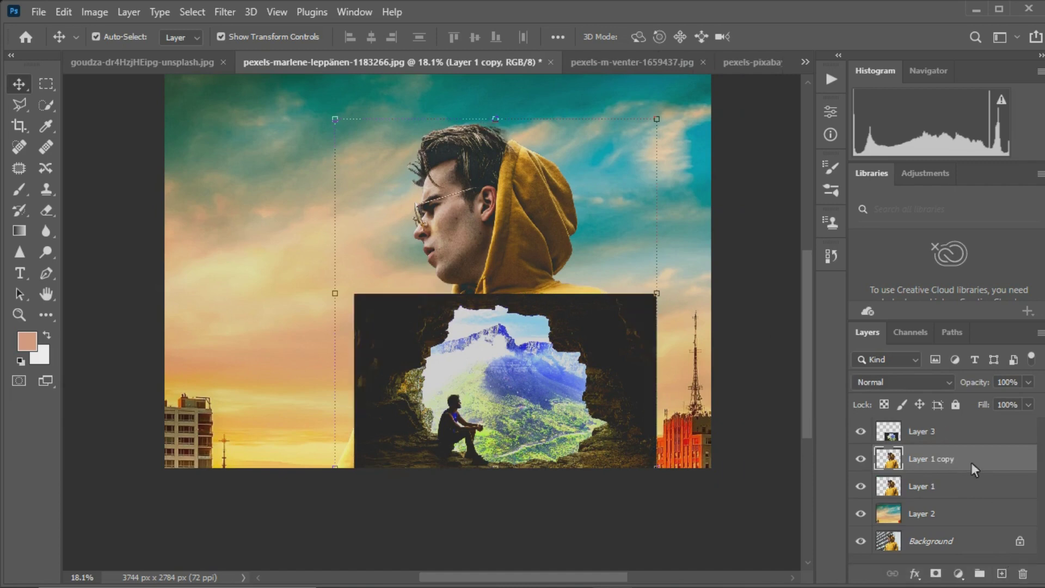
pyautogui.moveTo(983, 430); pyautogui.dragTo(975, 462)
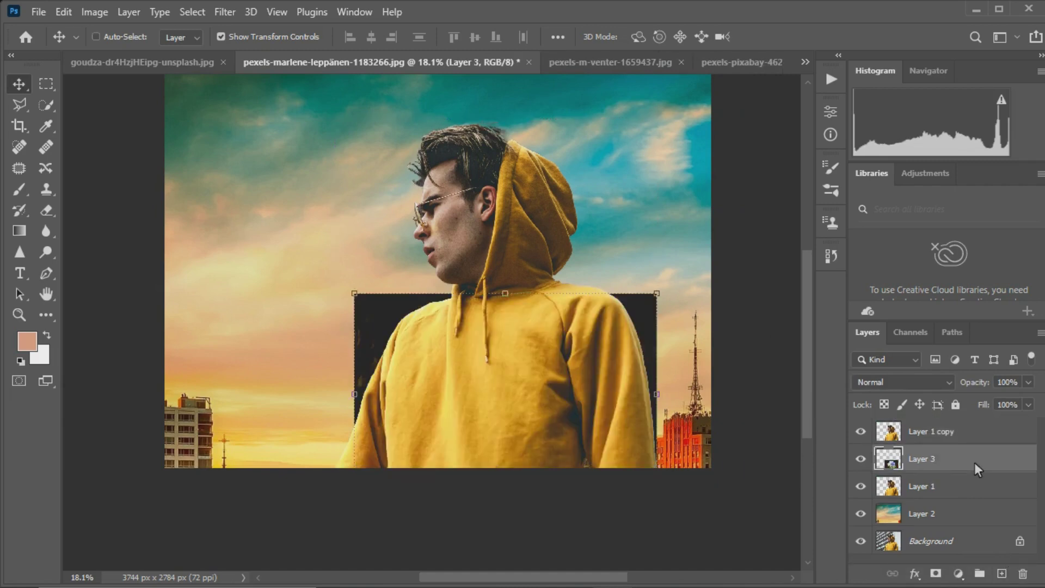
pyautogui.hotkey('ctrl', 'alt', 'g')
pyautogui.click(686, 252)
pyautogui.scroll(-1, 687, 252)
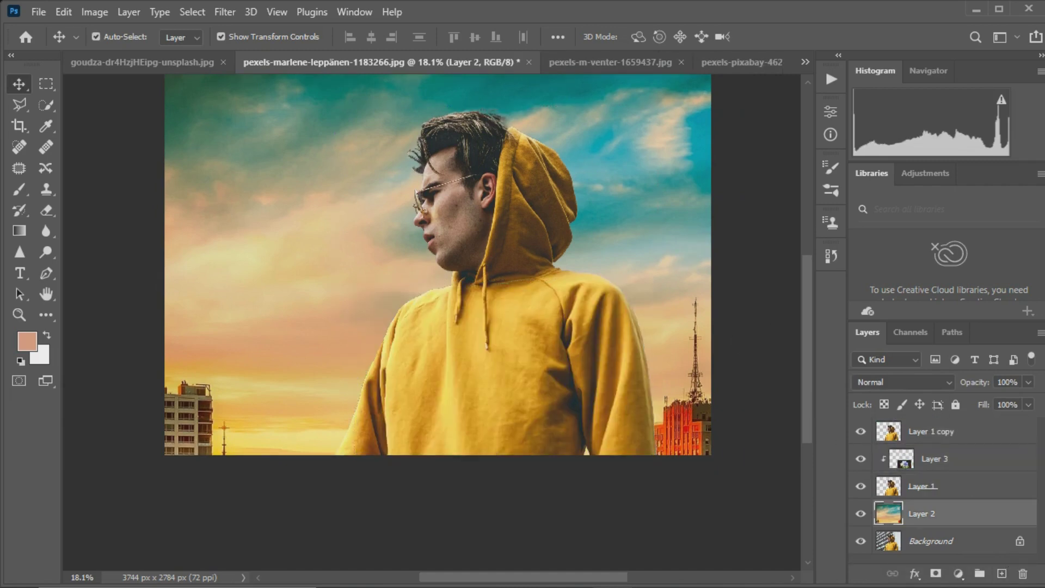
pyautogui.click(1008, 435)
pyautogui.click(938, 575)
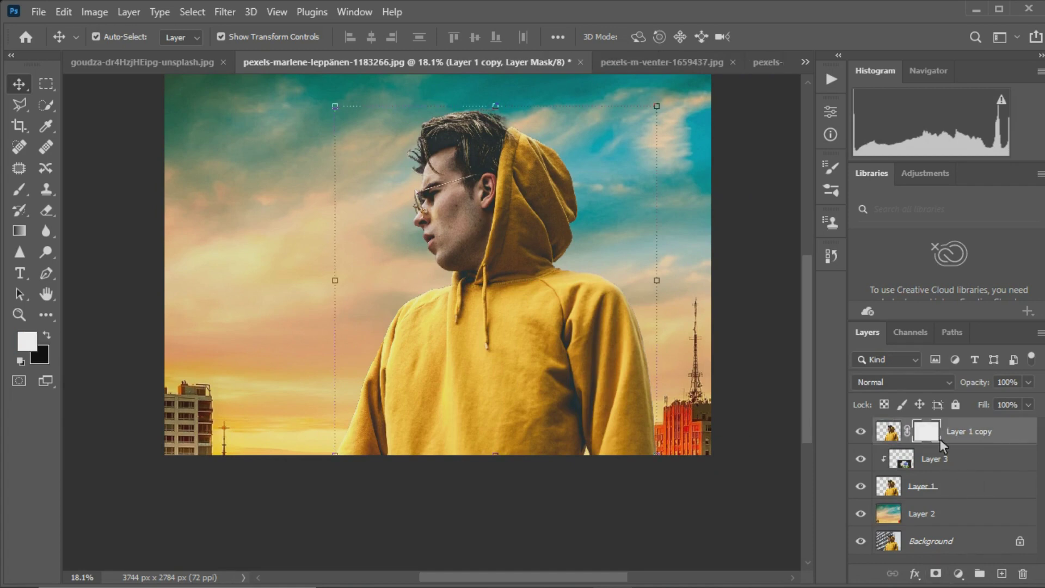
# Invert Layer 1 copy's mask to black and set a 417 px brush at 54% opacity and flow
pyautogui.hotkey('ctrl', 'i')
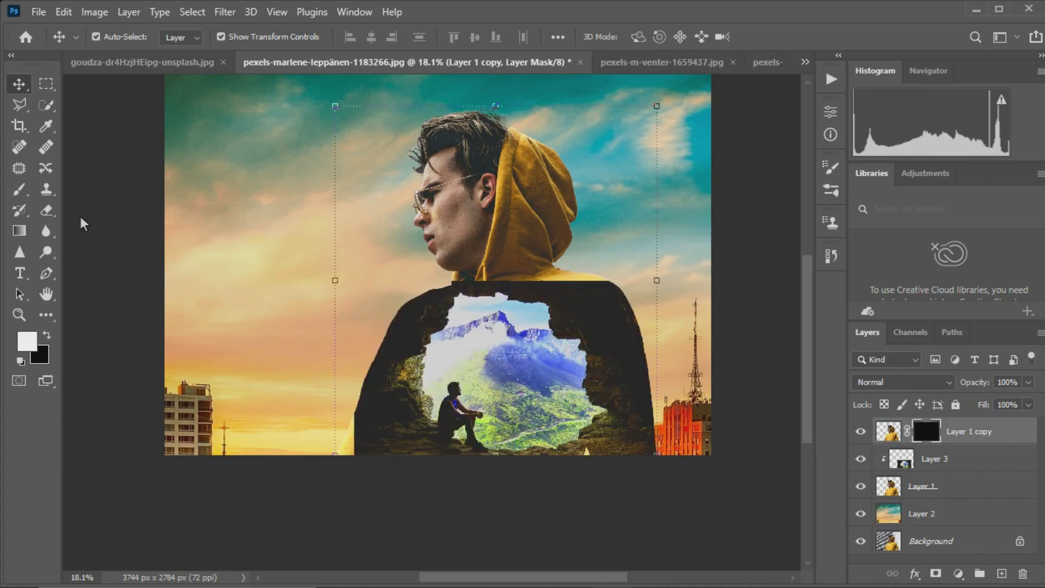
pyautogui.press('b')
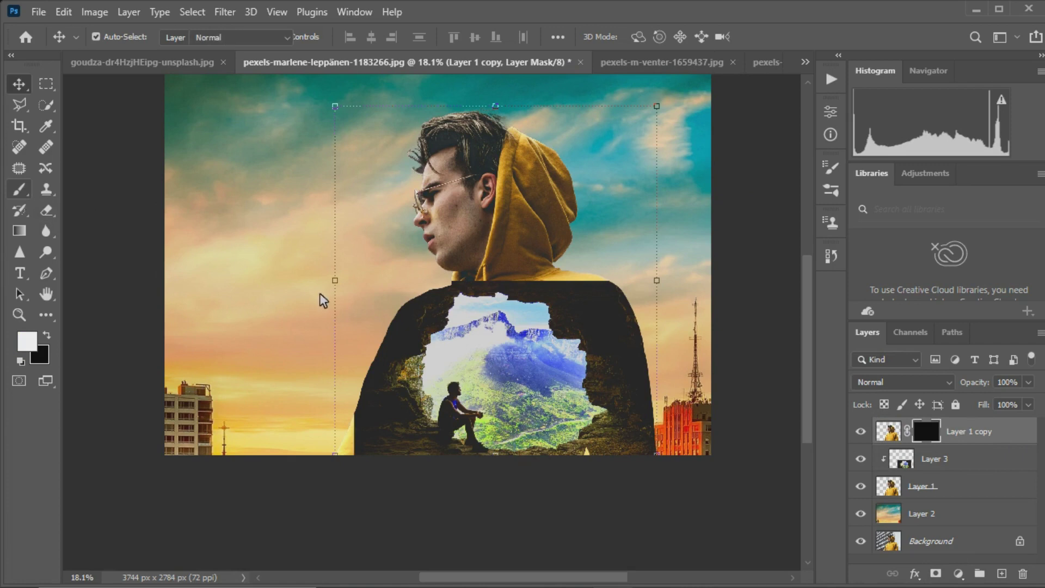
pyautogui.click(102, 194)
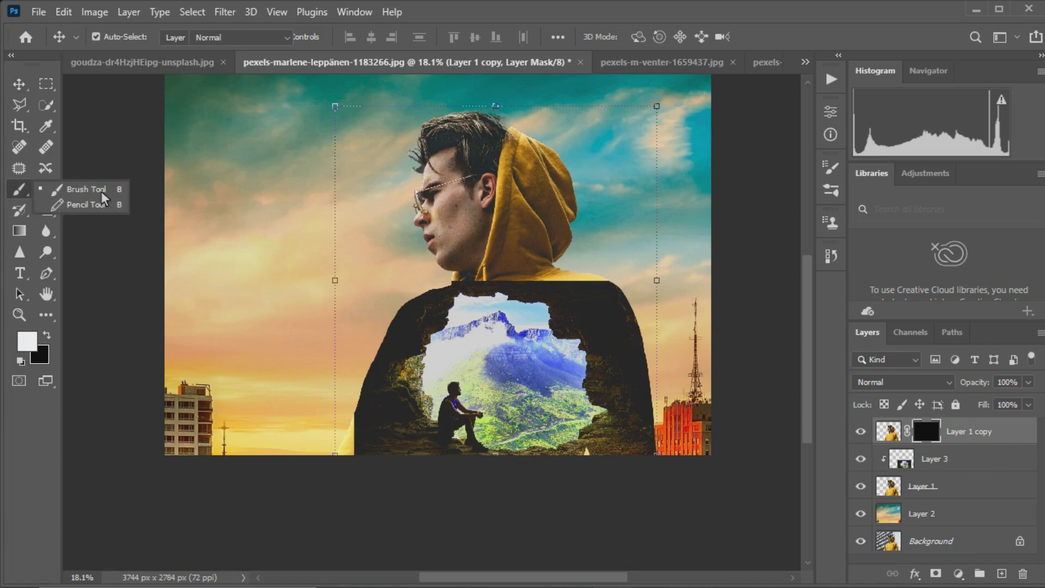
pyautogui.click(102, 194)
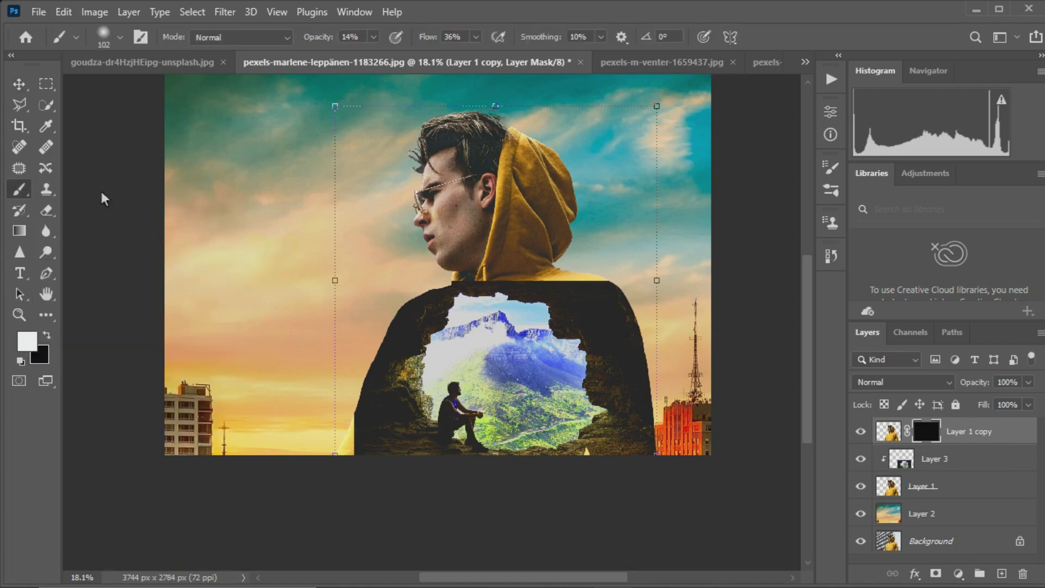
pyautogui.click(120, 37)
pyautogui.moveTo(177, 88); pyautogui.dragTo(305, 156)
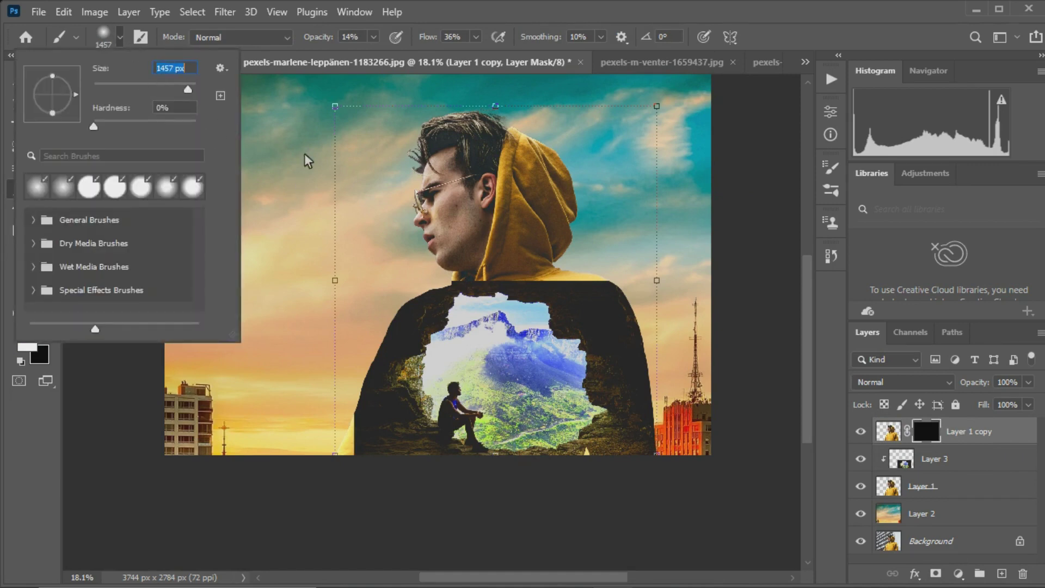
pyautogui.moveTo(191, 95); pyautogui.dragTo(184, 96)
pyautogui.moveTo(374, 36); pyautogui.dragTo(412, 62)
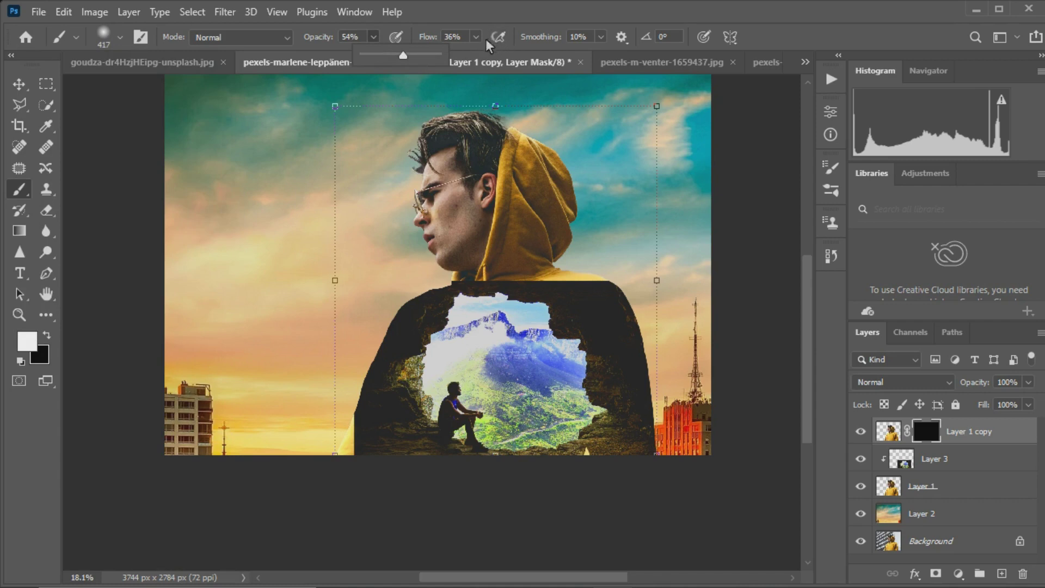
pyautogui.click(120, 37)
pyautogui.click(301, 237)
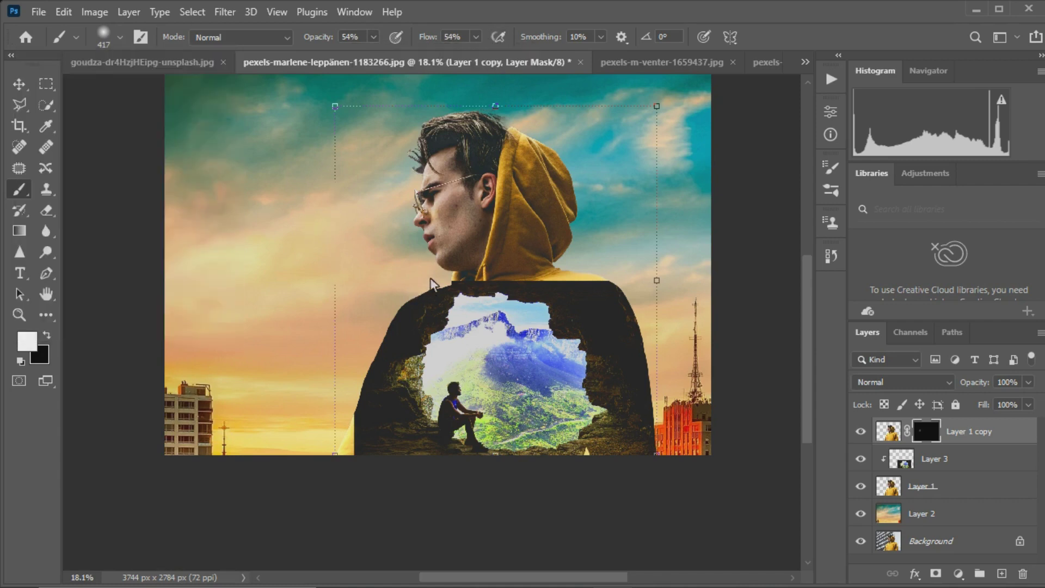
# Paint white on the mask to reveal the hoodie around the neck, shoulders and sides
pyautogui.moveTo(392, 288)
pyautogui.mouseDown()
pyautogui.moveTo(638, 268)
pyautogui.moveTo(444, 263)
pyautogui.moveTo(381, 315)
pyautogui.moveTo(376, 441)
pyautogui.mouseUp()
pyautogui.moveTo(648, 278); pyautogui.dragTo(648, 452)
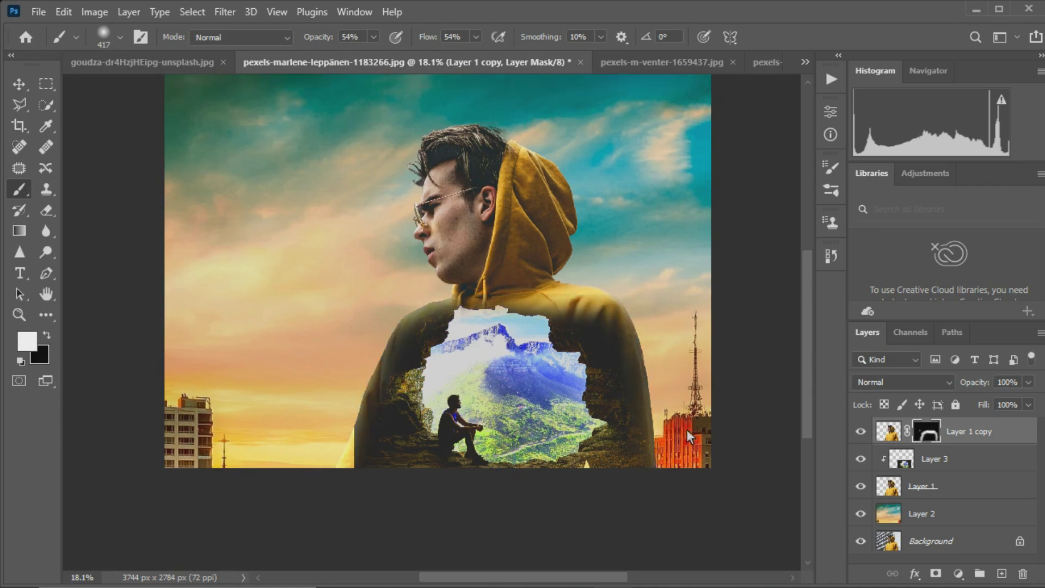
pyautogui.press('x')
pyautogui.press('x')
pyautogui.moveTo(330, 459)
pyautogui.mouseDown()
pyautogui.moveTo(351, 490)
pyautogui.moveTo(342, 424)
pyautogui.mouseUp()
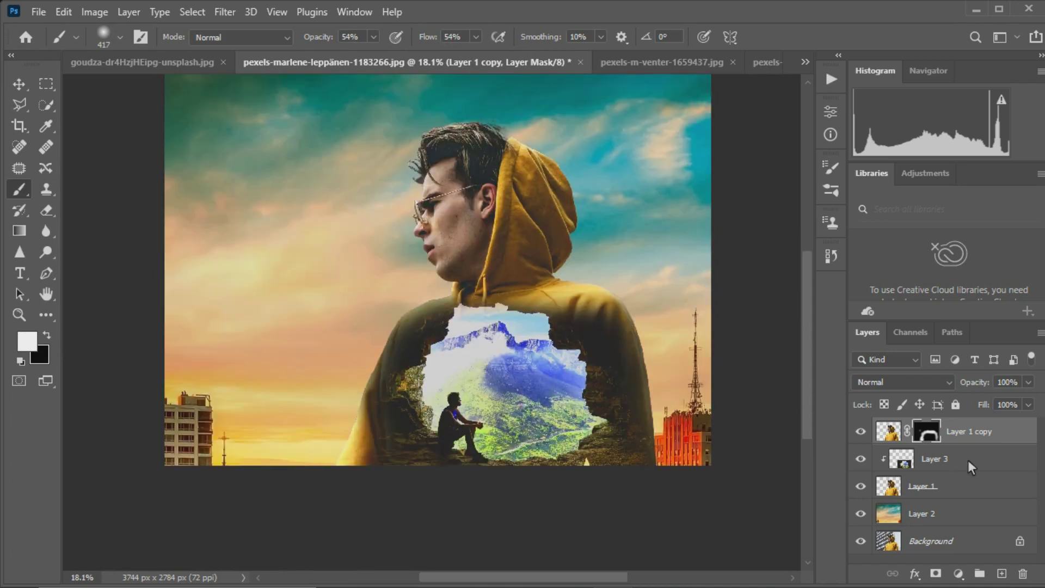
pyautogui.click(935, 459)
pyautogui.click(902, 382)
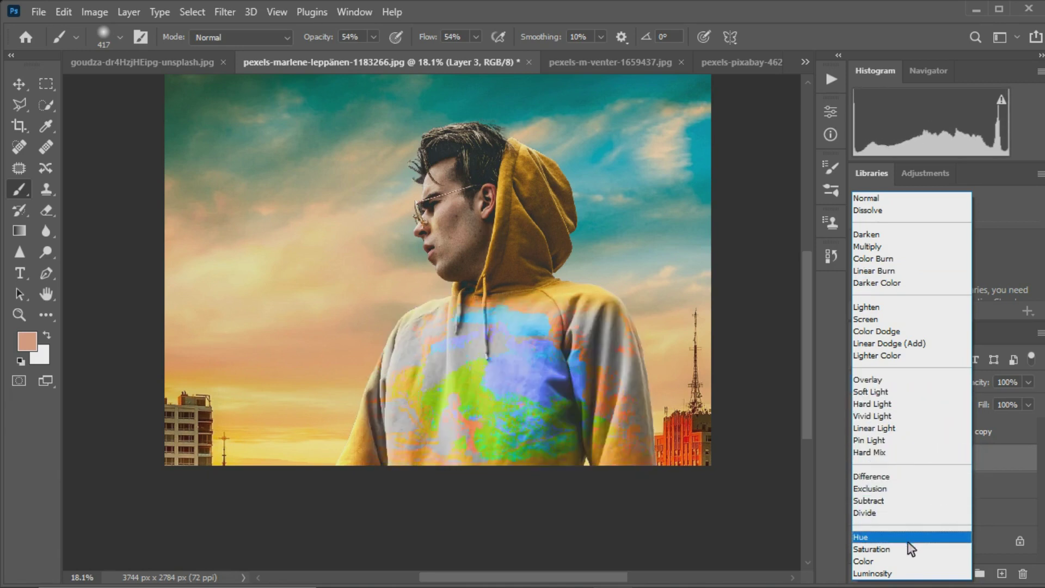
# Add a Hue/Saturation adjustment at saturation -100 above Layer 1
pyautogui.click(883, 195)
pyautogui.click(1026, 486)
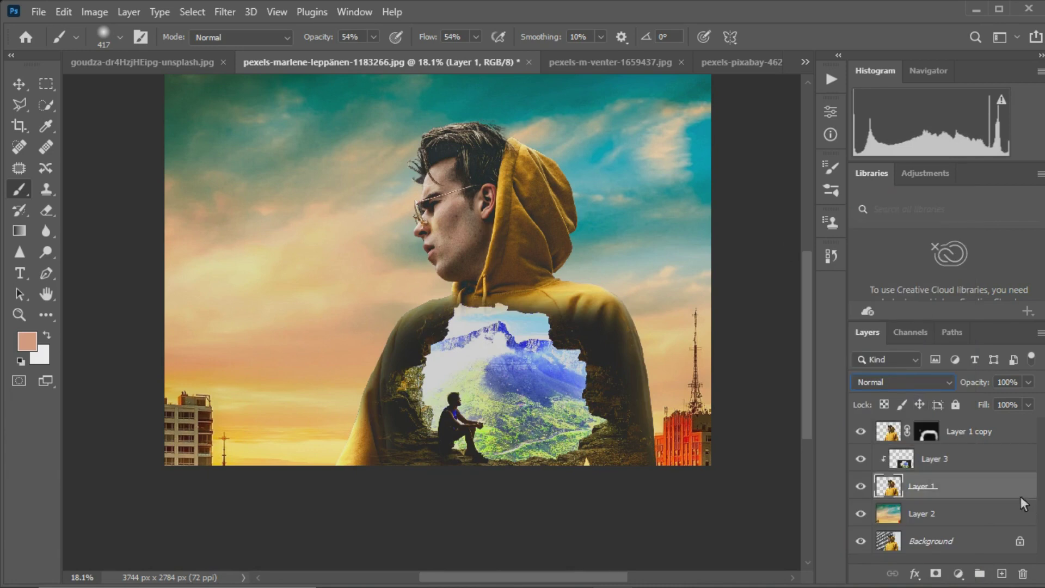
pyautogui.click(959, 573)
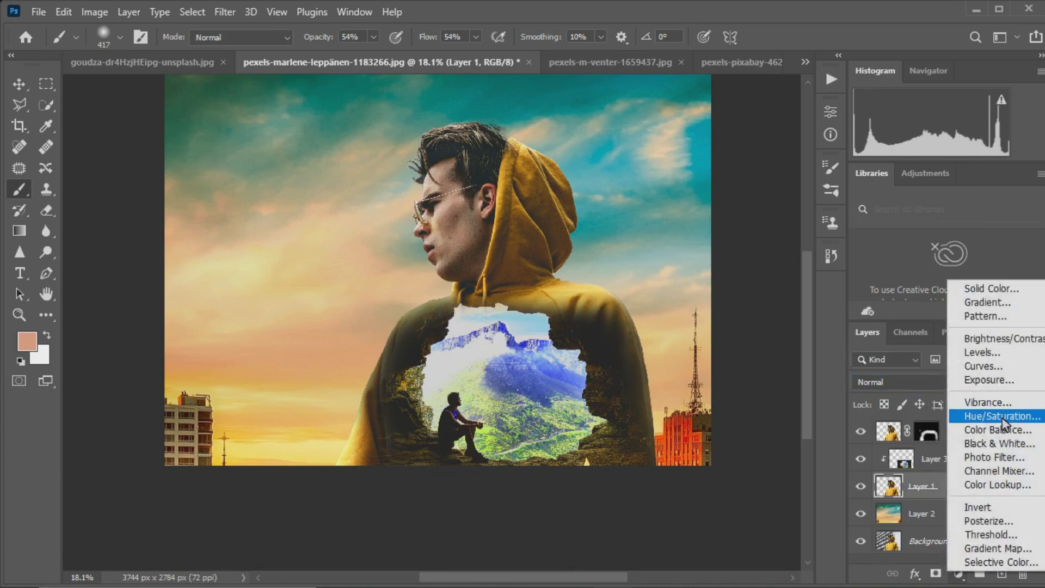
pyautogui.click(990, 413)
pyautogui.moveTo(720, 251); pyautogui.dragTo(718, 253)
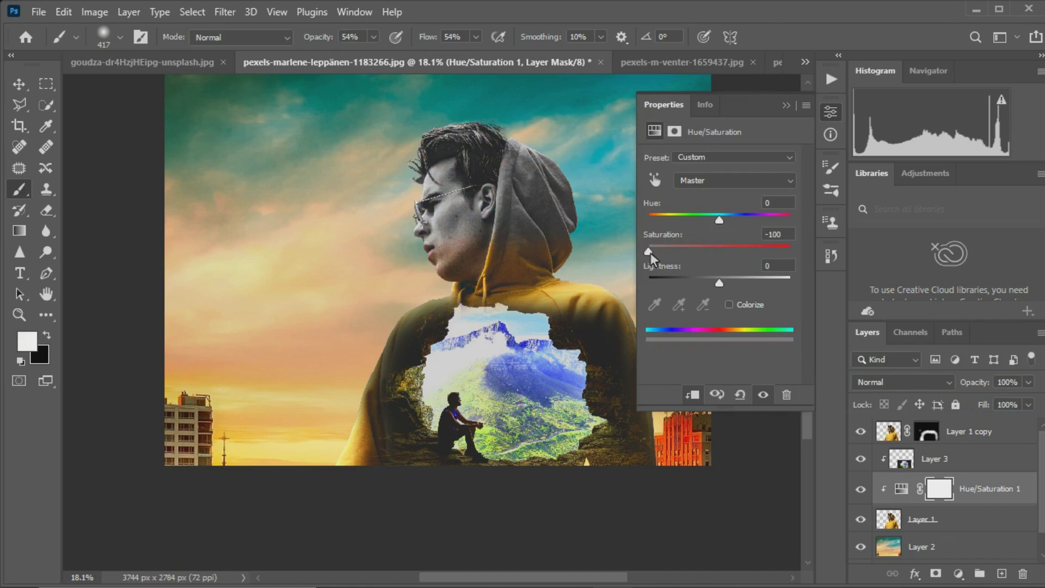
pyautogui.click(787, 105)
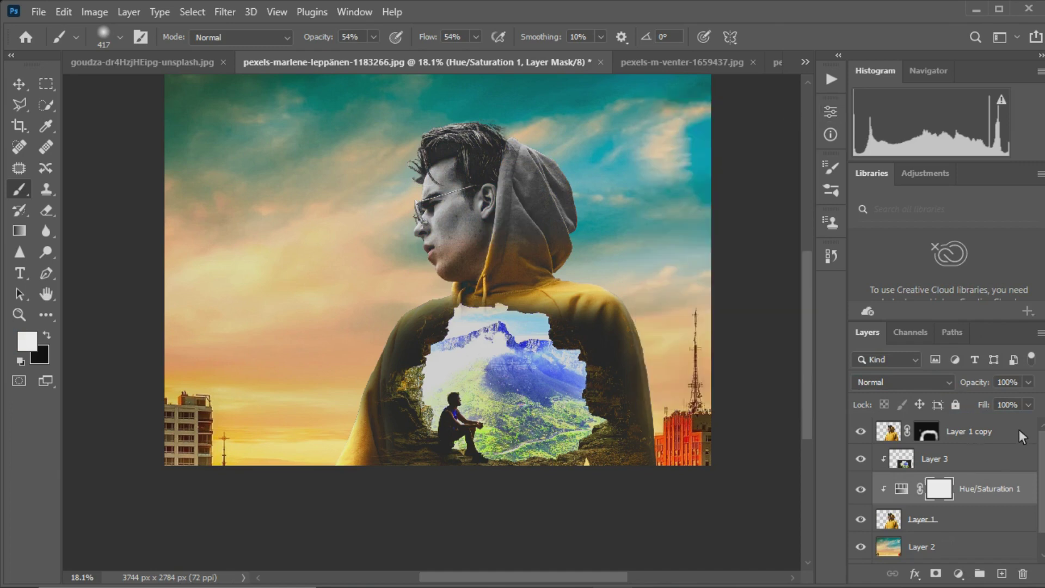
# Add a second Hue/Saturation at -100 clipped to Layer 1 copy
pyautogui.click(1024, 433)
pyautogui.click(959, 574)
pyautogui.click(980, 357)
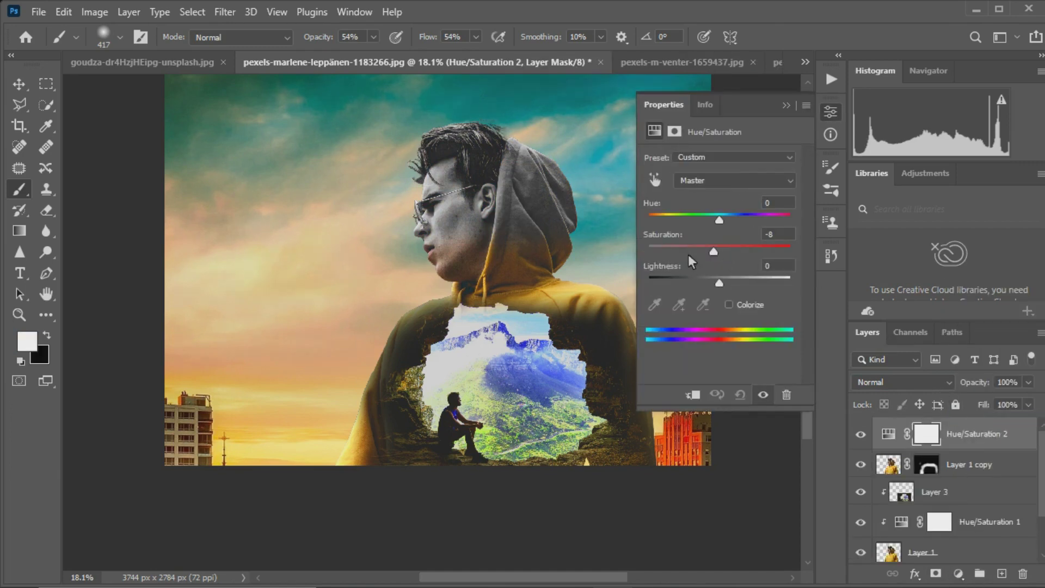
pyautogui.moveTo(719, 251); pyautogui.dragTo(649, 251)
pyautogui.click(704, 399)
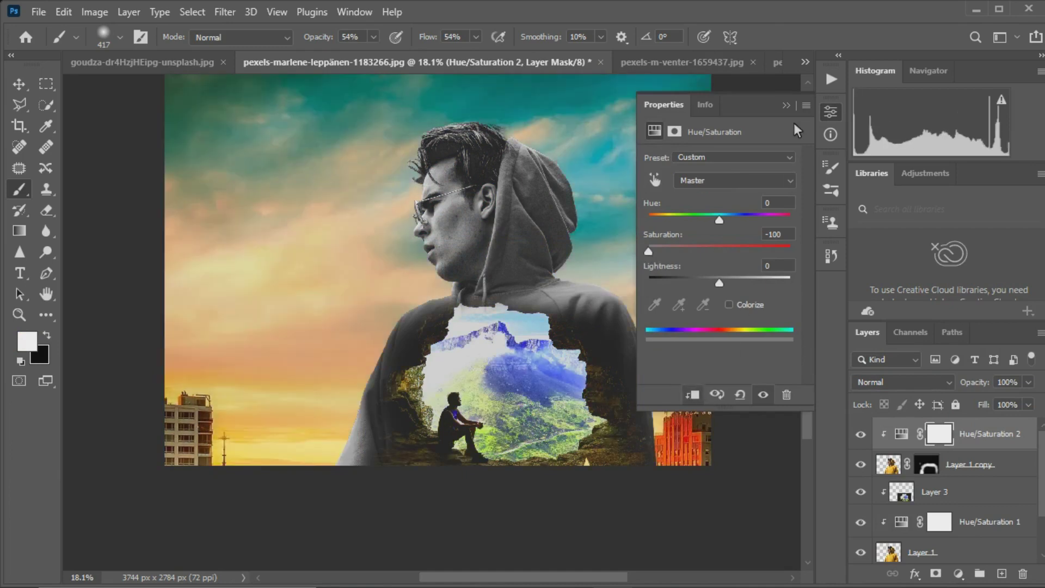
pyautogui.click(787, 105)
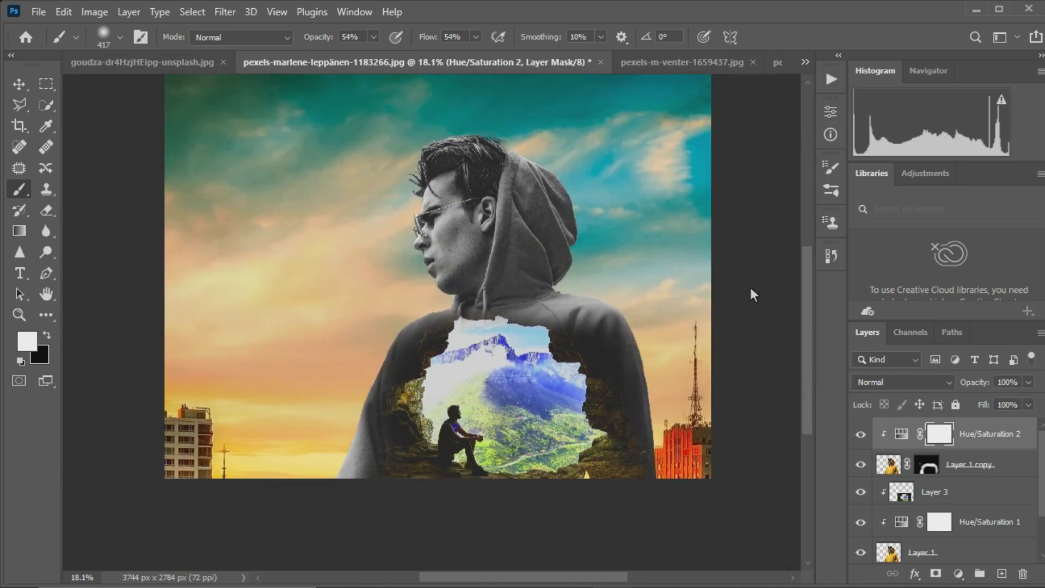
pyautogui.click(929, 464)
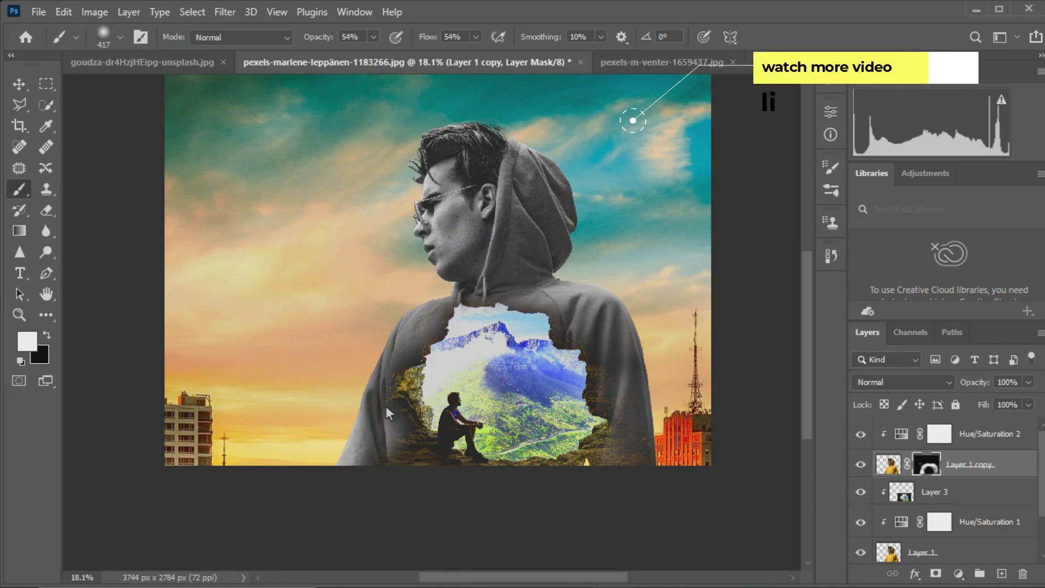
pyautogui.scroll(1, 666, 387)
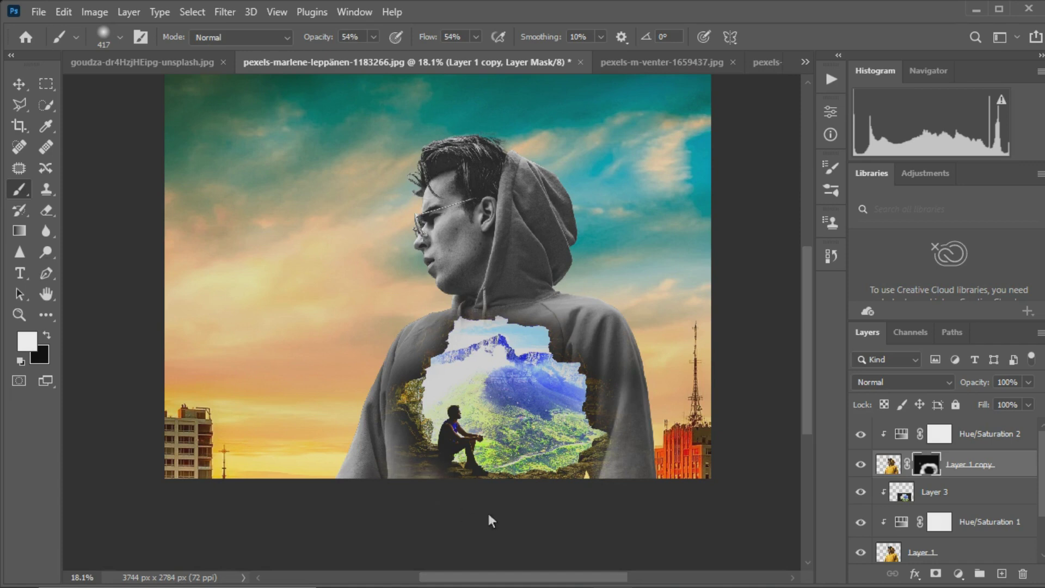
pyautogui.scroll(2, 733, 367)
pyautogui.scroll(-2, 716, 359)
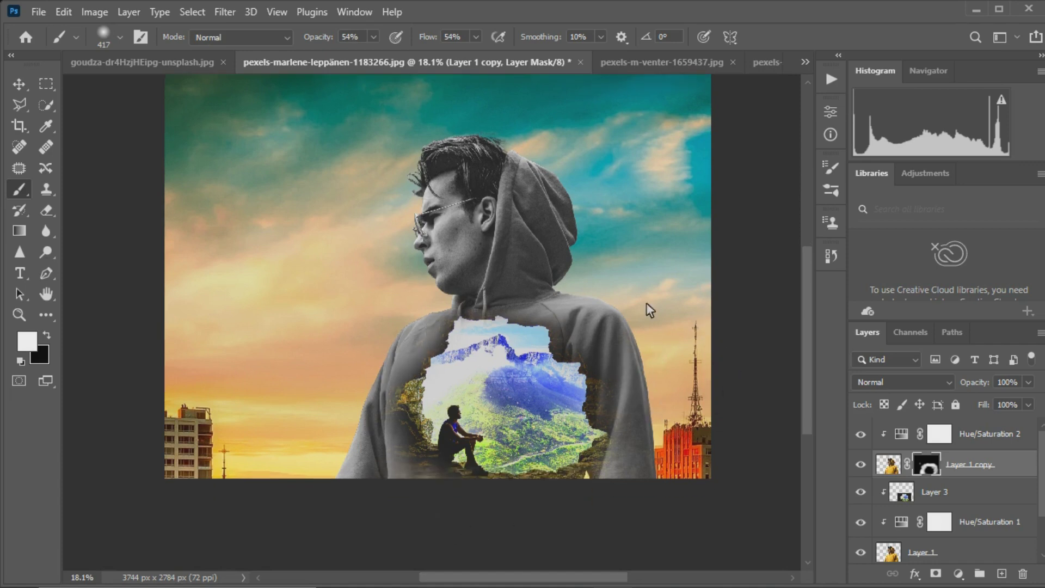
pyautogui.scroll(1, 648, 309)
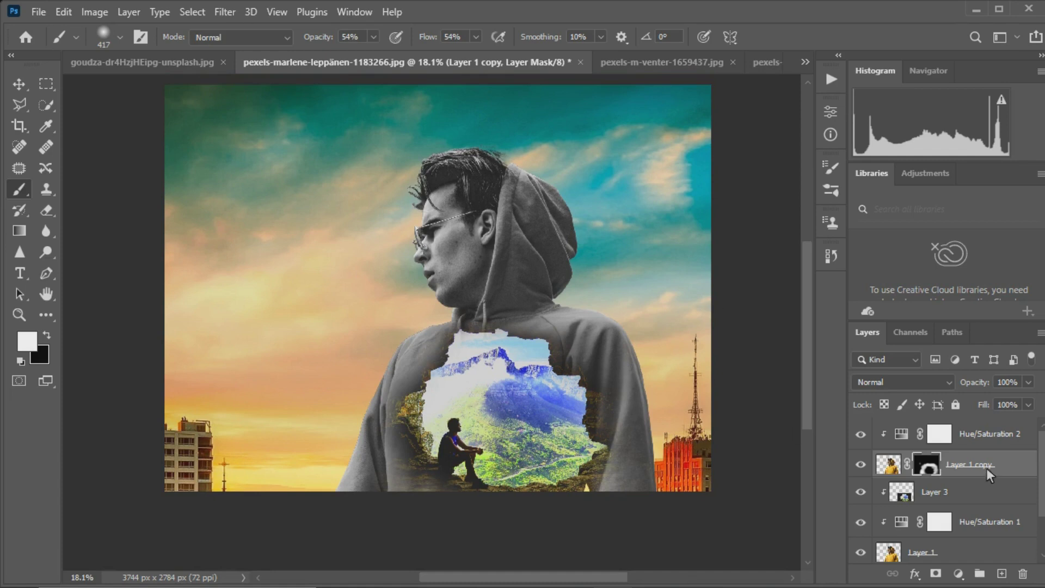
pyautogui.click(654, 67)
# Drag the city skyline photo into the composite and place it over the man's head
pyautogui.click(347, 71)
pyautogui.click(766, 62)
pyautogui.press('v')
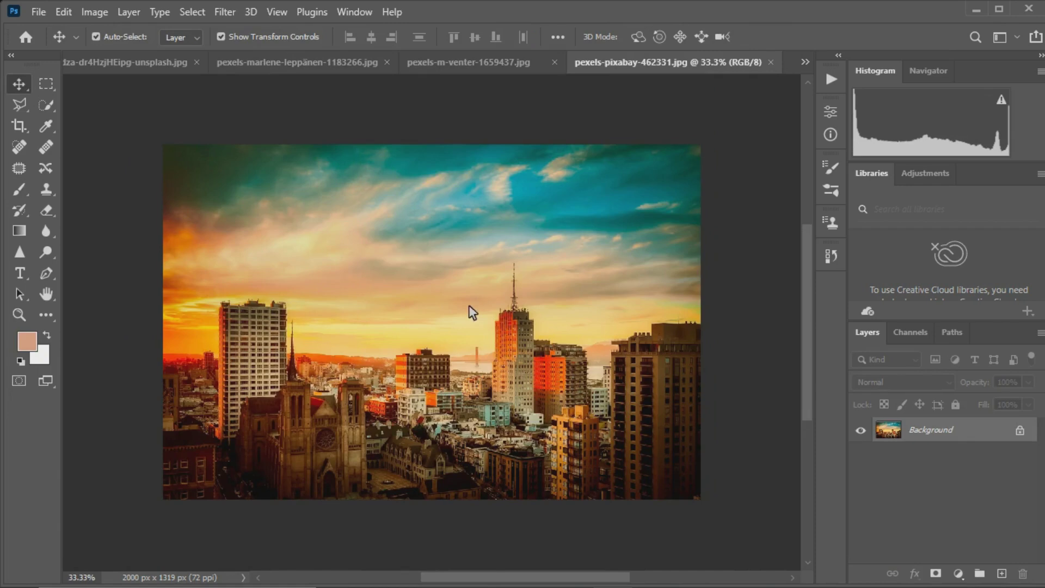
pyautogui.moveTo(468, 305); pyautogui.dragTo(465, 227)
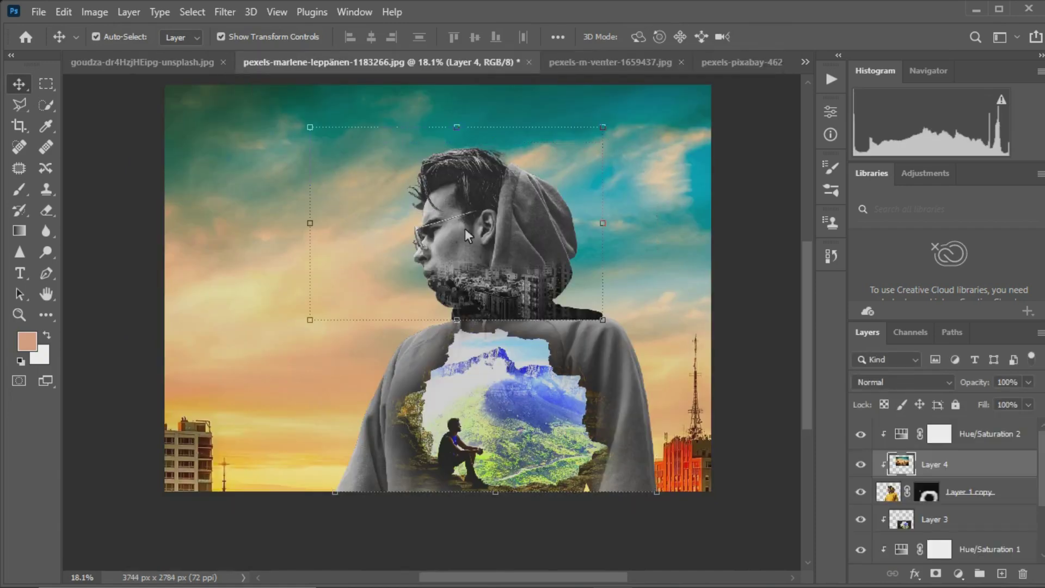
pyautogui.moveTo(465, 228); pyautogui.dragTo(598, 302)
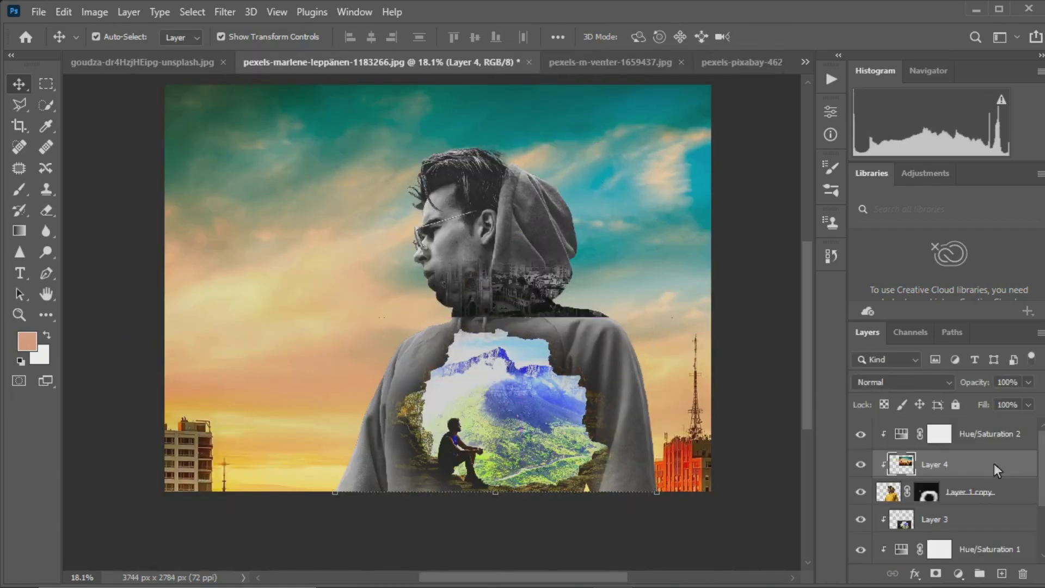
# Move the city layer below Layer 1 copy, clip it as Layer 4, and nudge it up-right
pyautogui.moveTo(995, 463); pyautogui.dragTo(994, 428)
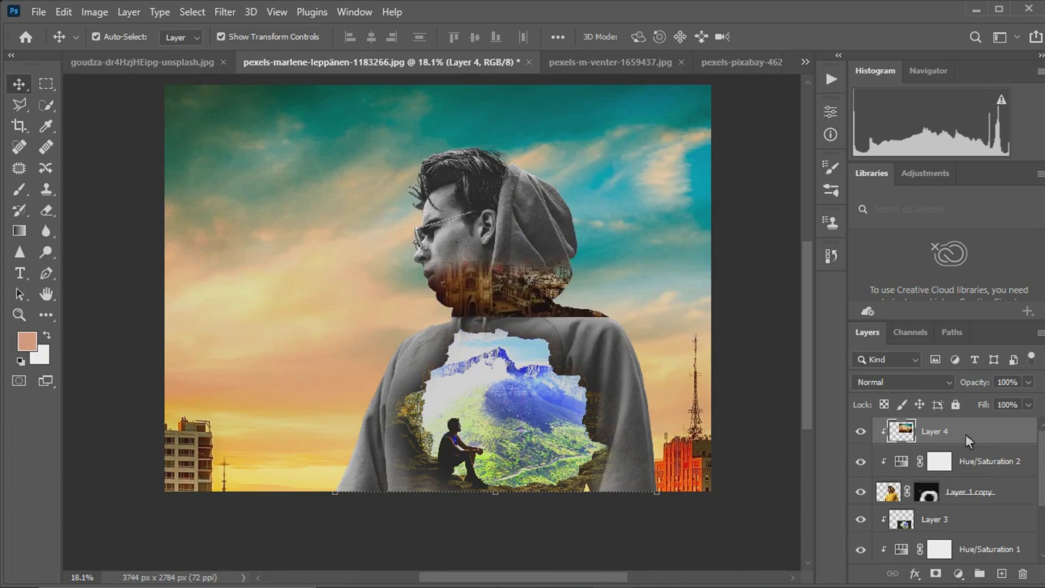
pyautogui.moveTo(987, 429); pyautogui.dragTo(987, 509)
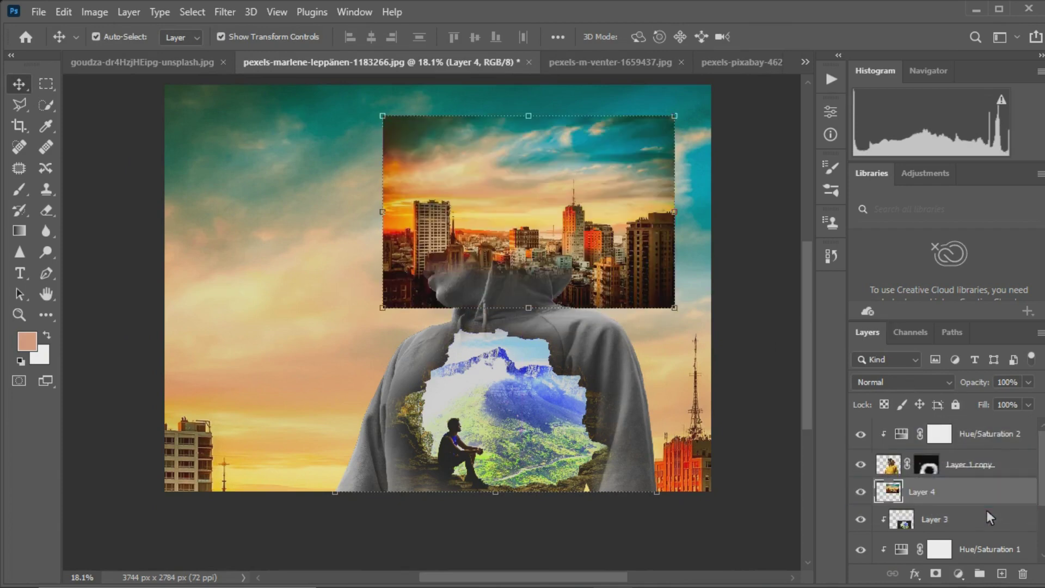
pyautogui.scroll(-1, 1018, 502)
pyautogui.moveTo(979, 461); pyautogui.dragTo(1003, 498)
pyautogui.moveTo(522, 238); pyautogui.dragTo(544, 223)
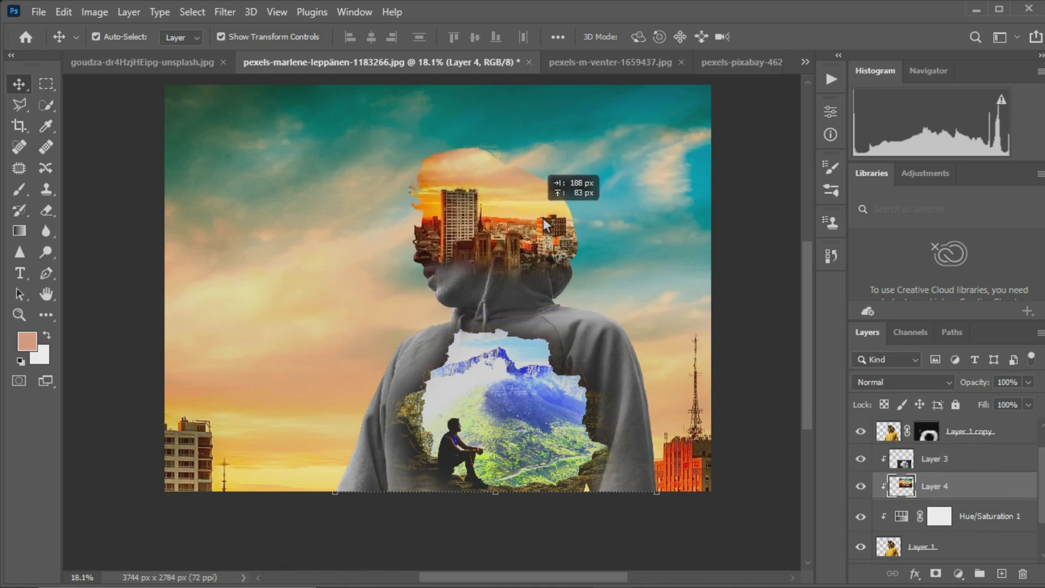
pyautogui.click(760, 233)
pyautogui.scroll(-1, 752, 240)
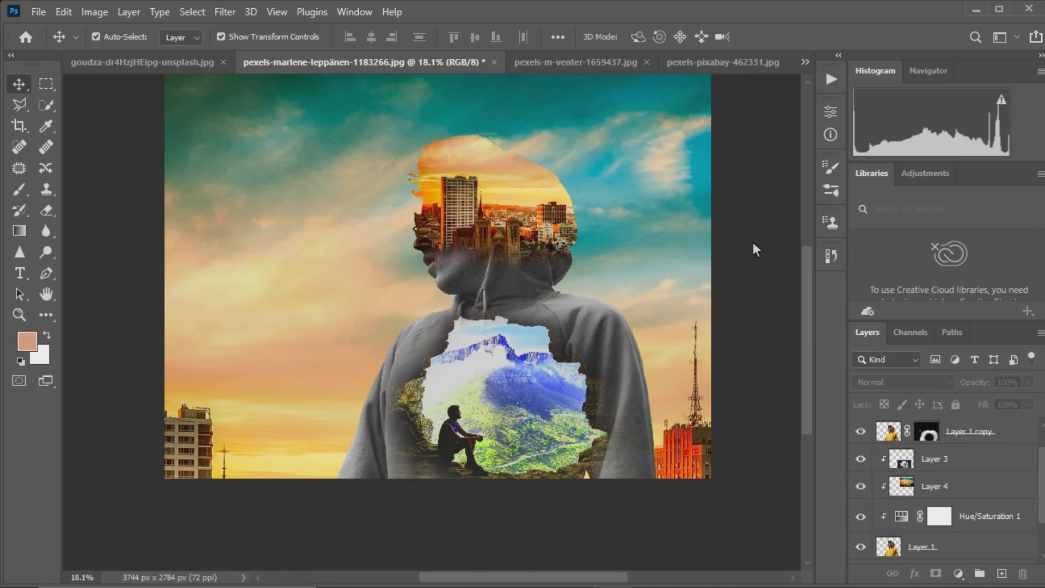
# Paint black on Layer 1 copy's mask over the lower head, undoing the last stroke
pyautogui.click(932, 433)
pyautogui.click(47, 316)
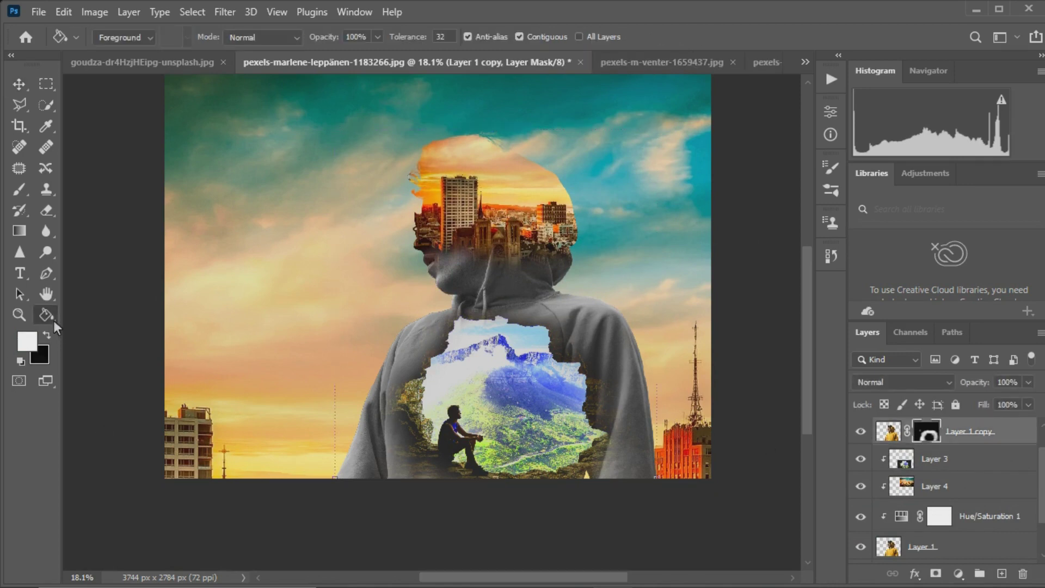
pyautogui.click(22, 191)
pyautogui.press('x')
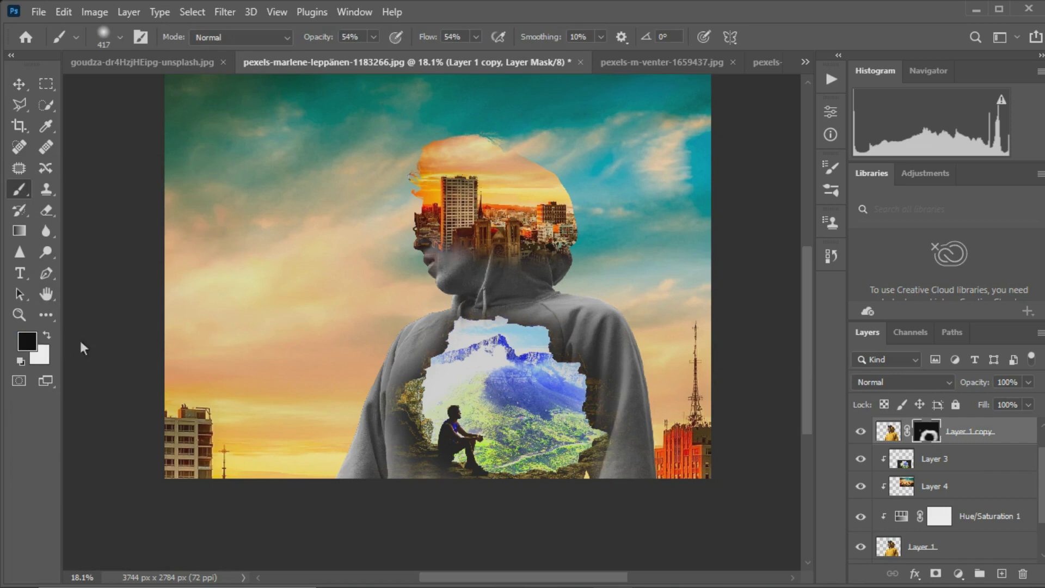
pyautogui.moveTo(496, 267)
pyautogui.mouseDown()
pyautogui.moveTo(607, 270)
pyautogui.moveTo(599, 286)
pyautogui.moveTo(573, 263)
pyautogui.mouseUp()
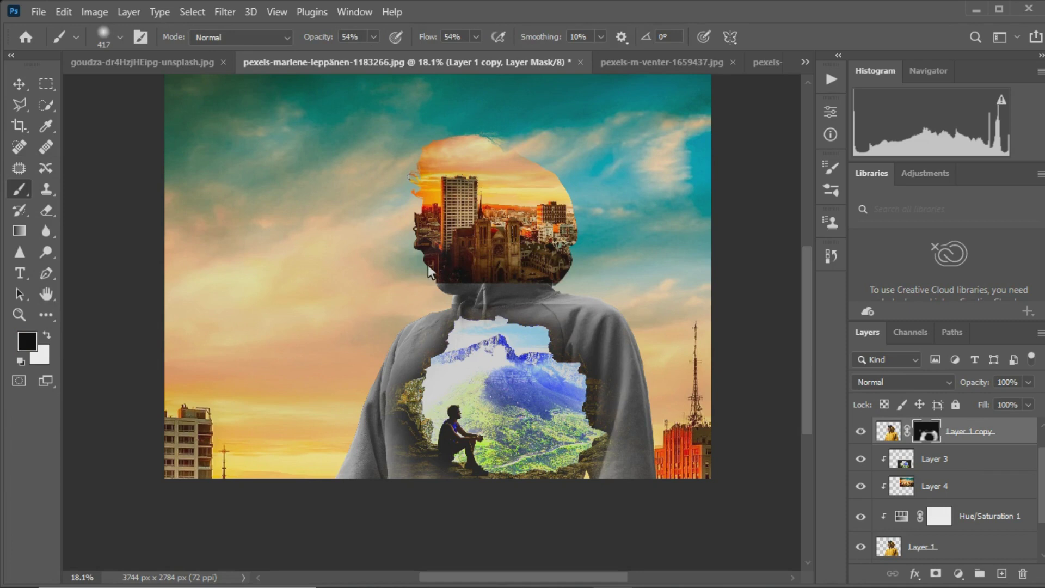
pyautogui.hotkey('ctrl', 'z')
pyautogui.hotkey('ctrl', 'z')
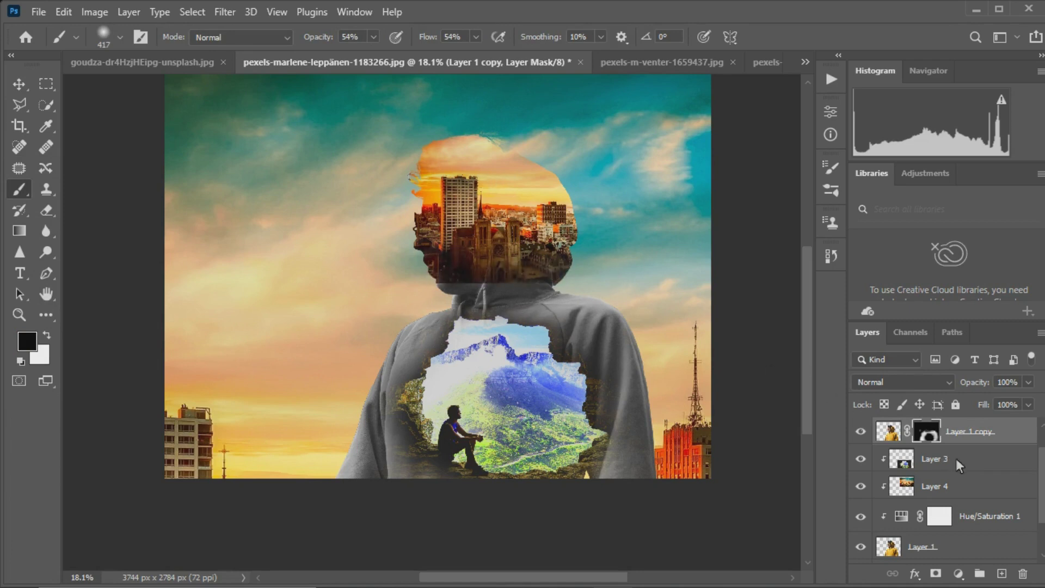
# Move the city layer 94 px lower inside the head
pyautogui.click(980, 464)
pyautogui.press('v')
pyautogui.moveTo(499, 226)
pyautogui.mouseDown()
pyautogui.moveTo(503, 246)
pyautogui.moveTo(465, 242)
pyautogui.mouseUp()
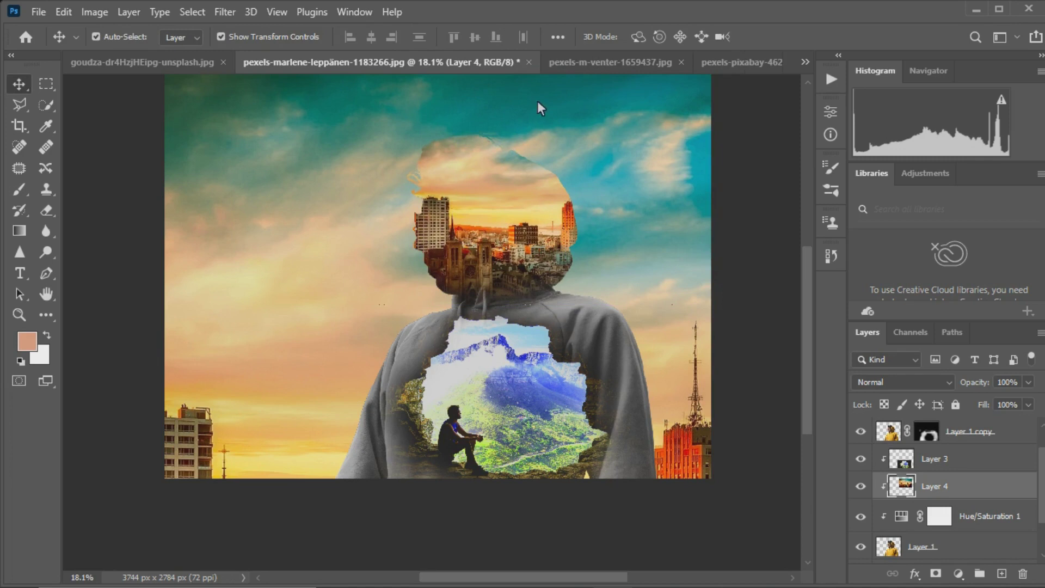
# Scale the city layer to about 112.56% and shift it slightly right in the head
pyautogui.hotkey('ctrl', 't')
pyautogui.moveTo(536, 104); pyautogui.dragTo(547, 84)
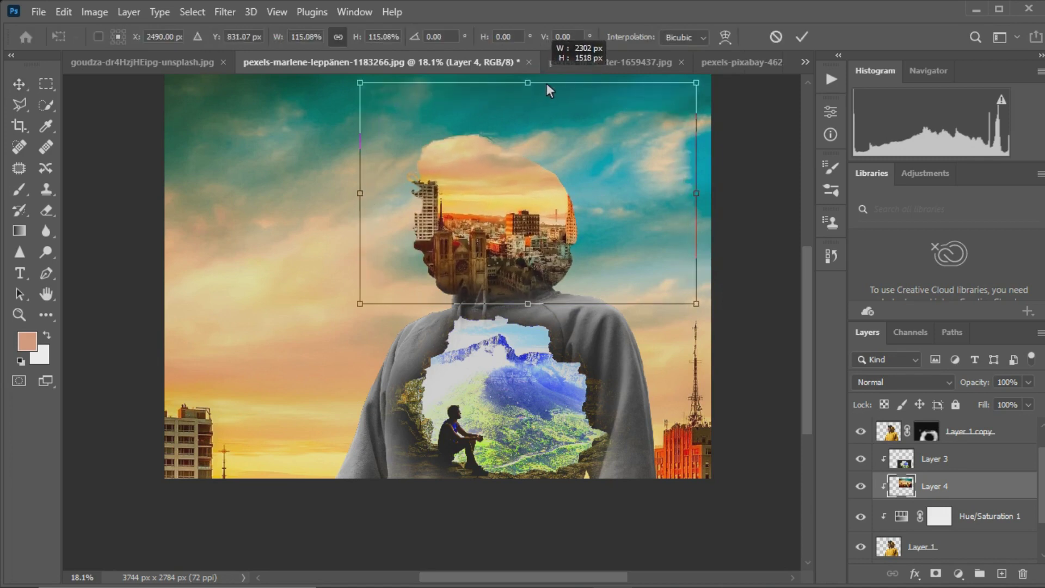
pyautogui.moveTo(546, 83); pyautogui.dragTo(569, 128)
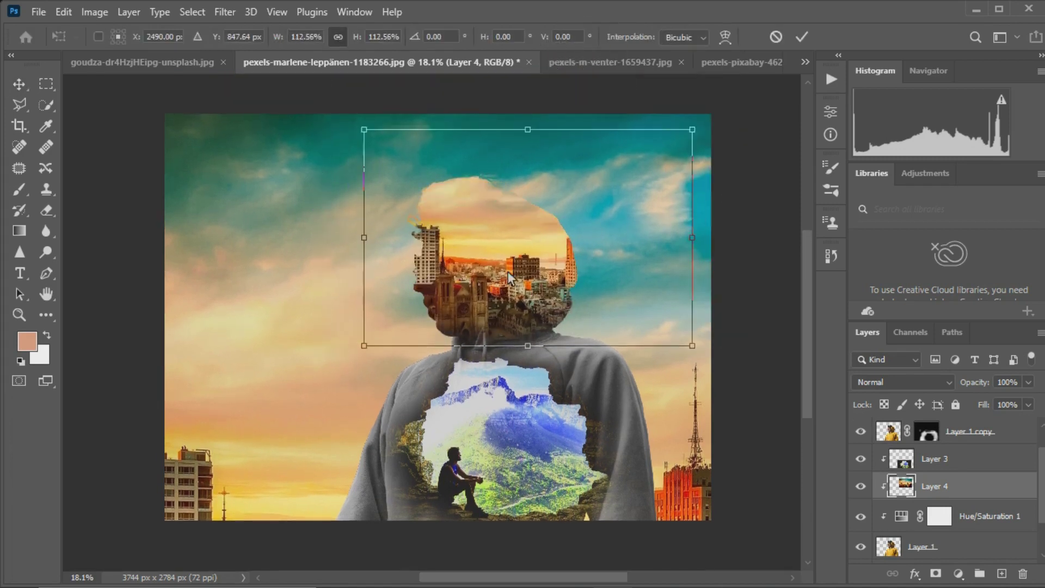
pyautogui.moveTo(507, 271); pyautogui.dragTo(512, 291)
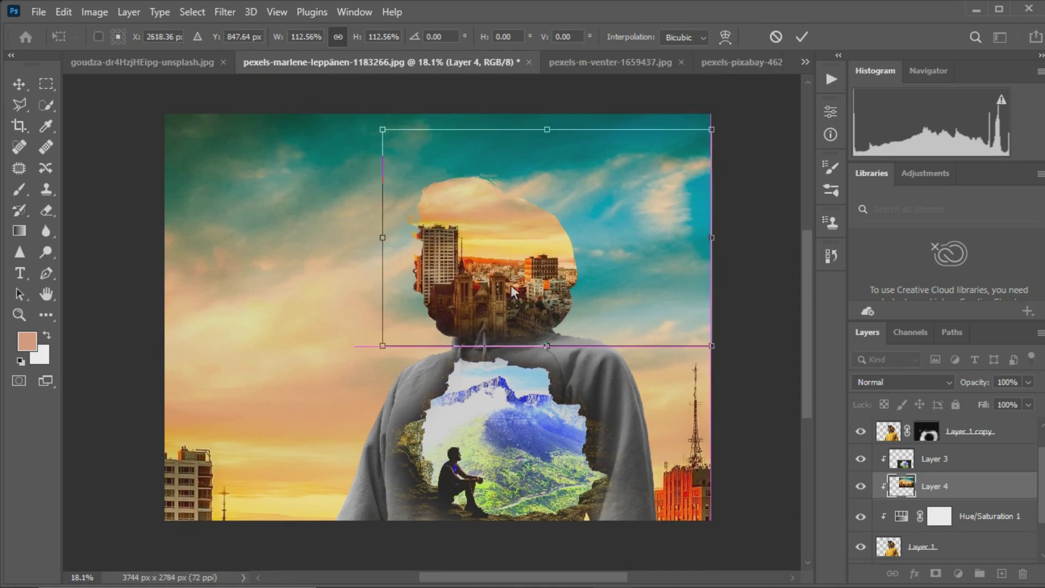
pyautogui.click(802, 36)
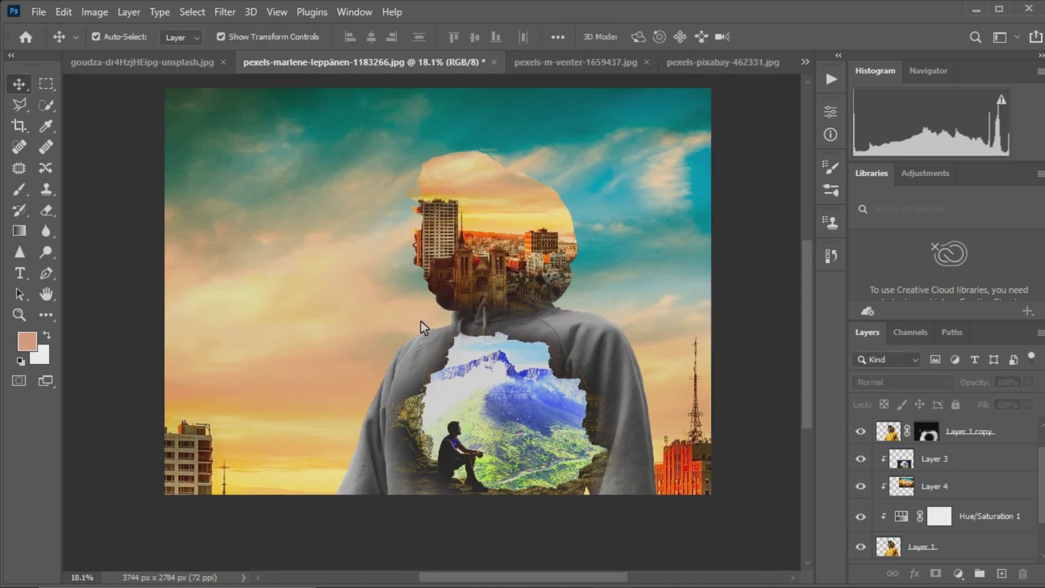
# Brush a trial white stroke on Layer 1 copy's mask, undo it, and return to black
pyautogui.scroll(3, 433, 264)
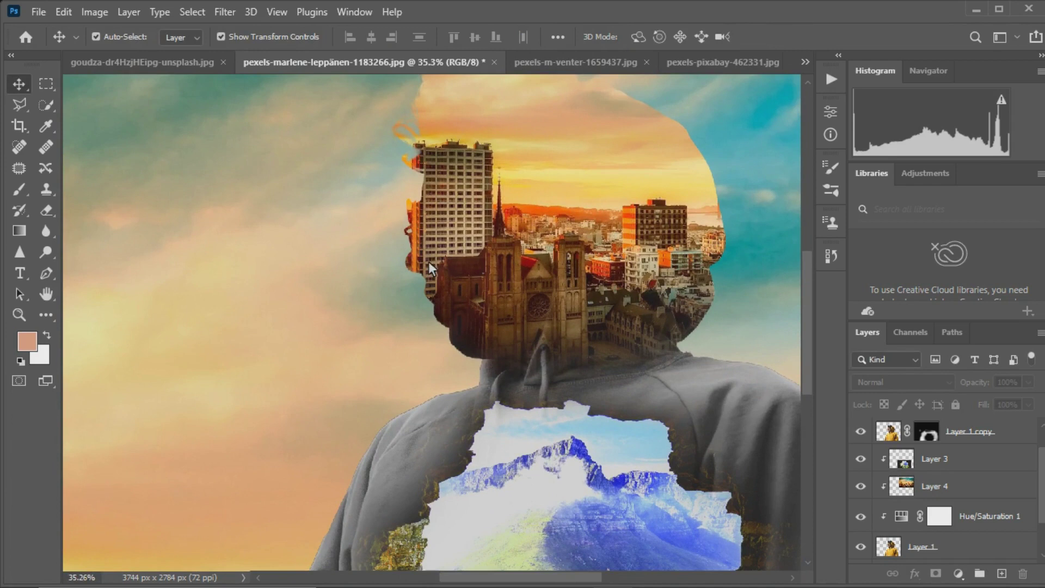
pyautogui.scroll(1, 997, 458)
pyautogui.click(1012, 466)
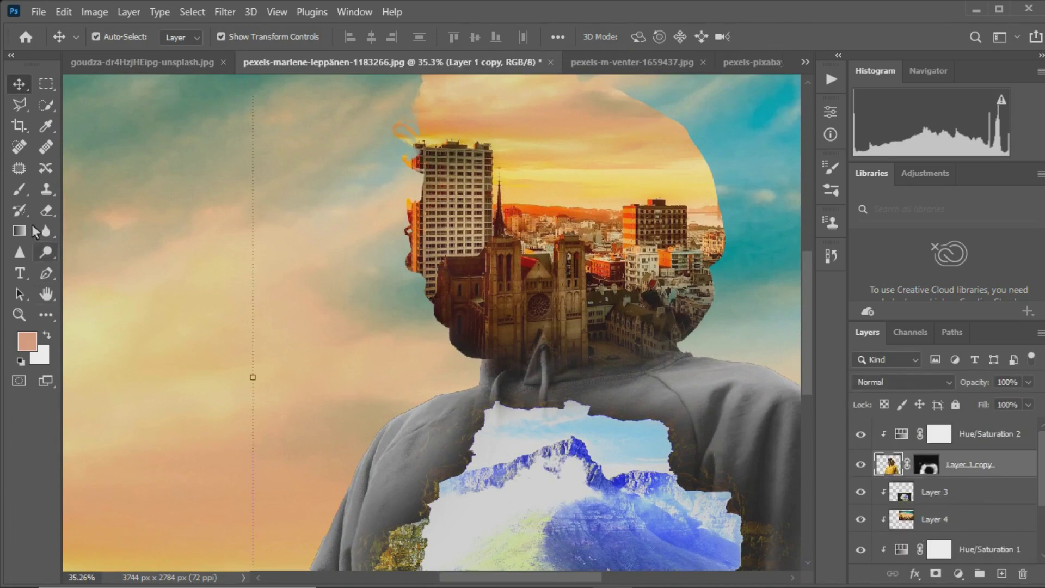
pyautogui.click(31, 190)
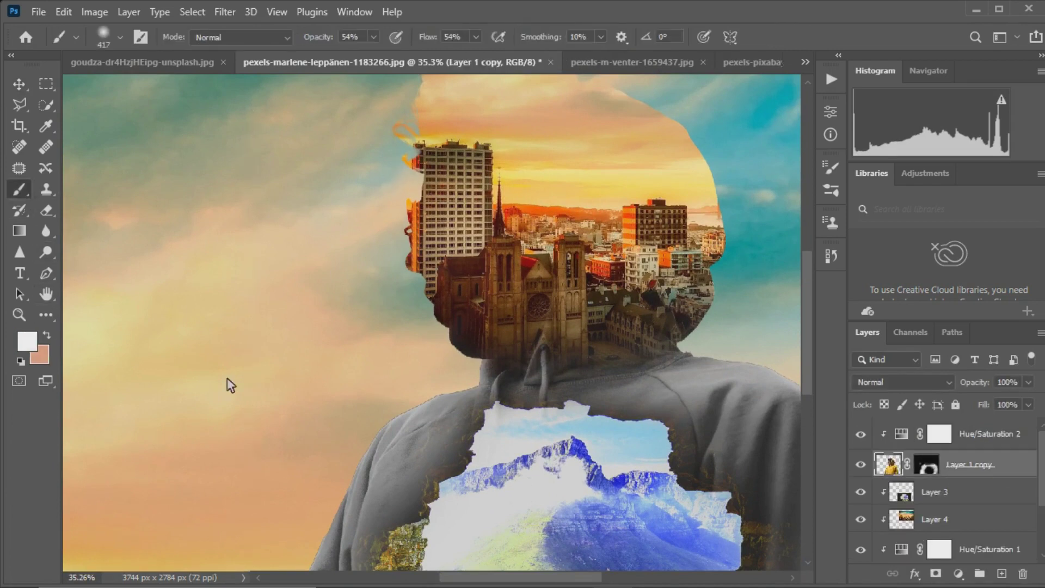
pyautogui.click(21, 361)
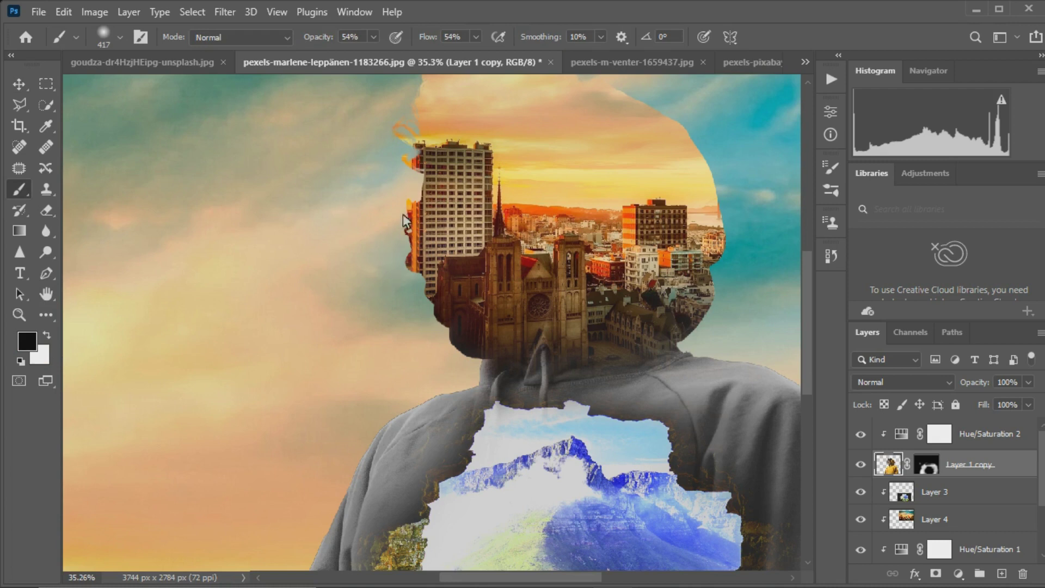
pyautogui.click(935, 469)
pyautogui.press('x')
pyautogui.moveTo(375, 256)
pyautogui.mouseDown()
pyautogui.moveTo(390, 195)
pyautogui.moveTo(358, 229)
pyautogui.mouseUp()
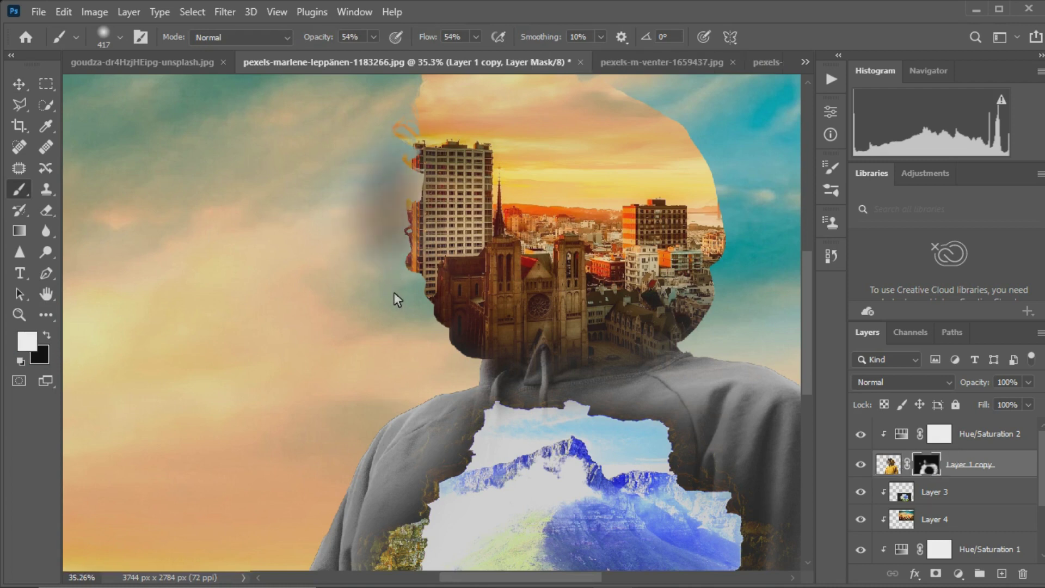
pyautogui.hotkey('ctrl', 'z')
pyautogui.hotkey('ctrl', 'z')
pyautogui.click(47, 335)
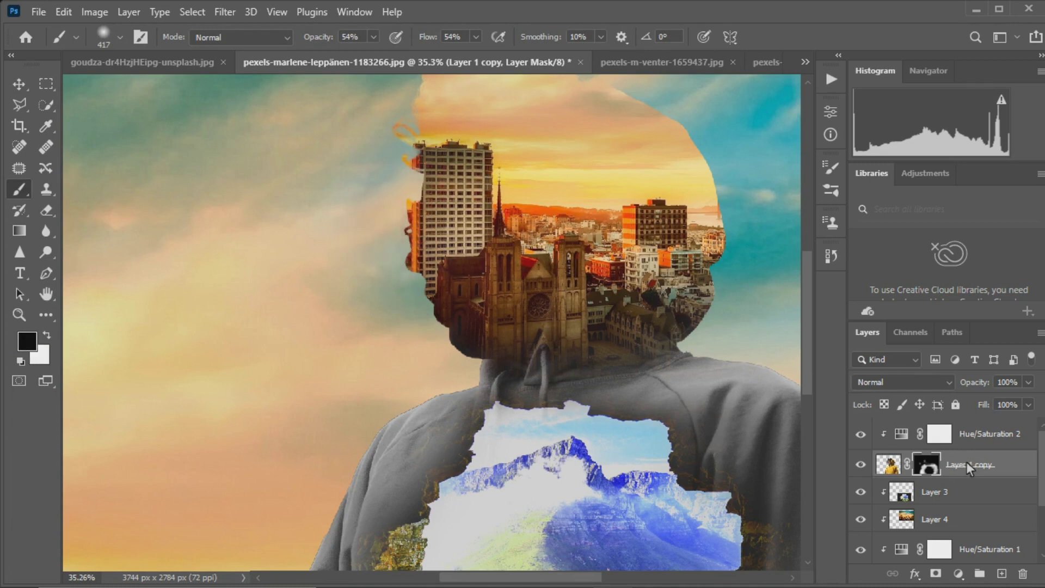
# Add a white layer mask to Layer 3
pyautogui.scroll(-1, 968, 468)
pyautogui.click(984, 466)
pyautogui.click(936, 573)
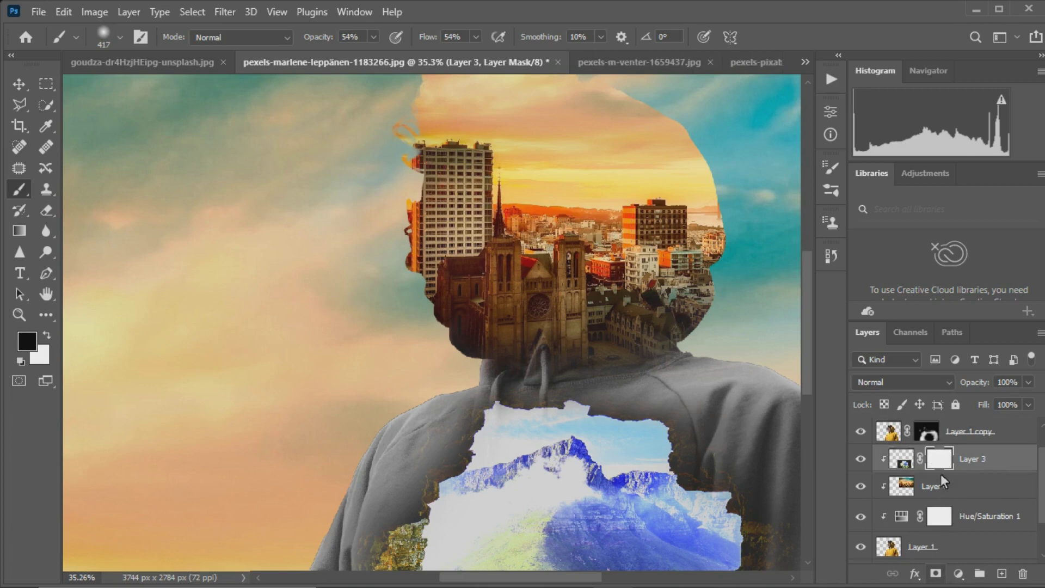
# Brush black on Layer 3's mask to hide the overlapping mountain area on the torso
pyautogui.click(47, 210)
pyautogui.click(26, 190)
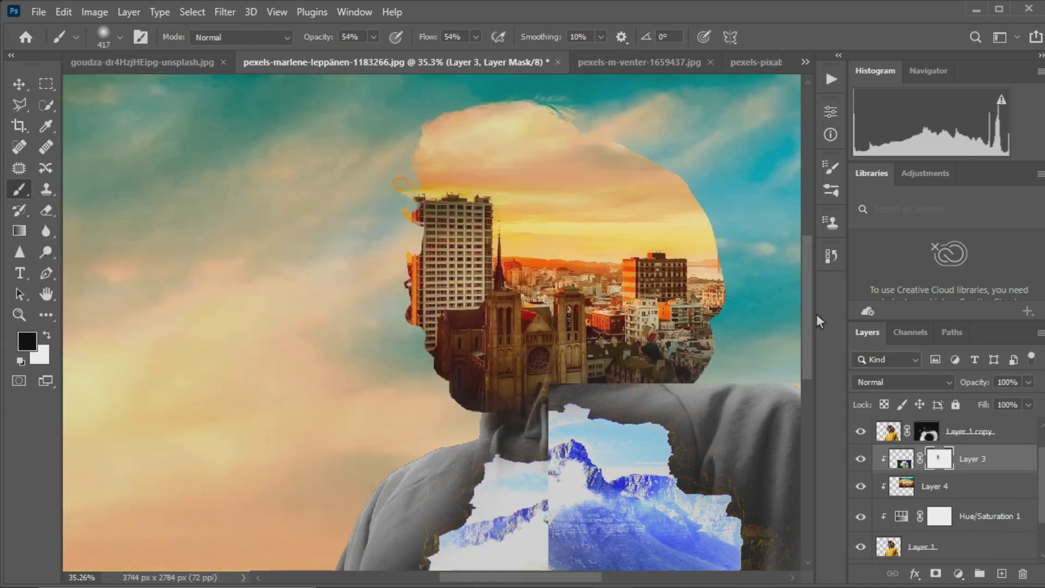
pyautogui.moveTo(809, 329); pyautogui.dragTo(816, 318)
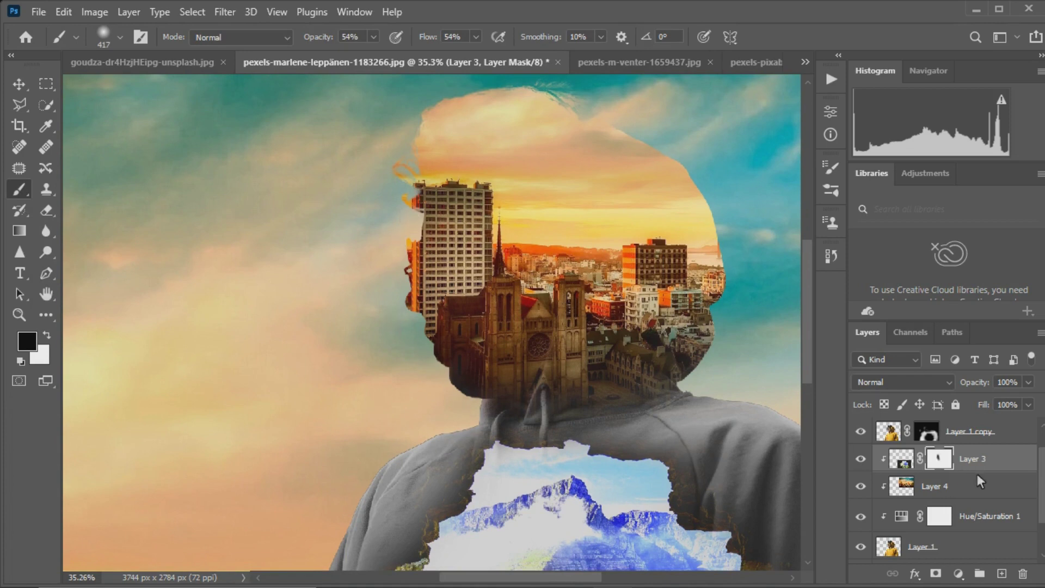
# Paint white on Layer 1 copy's mask to reveal the face, eye, hair and surrounding haze
pyautogui.hotkey('alt', ']')
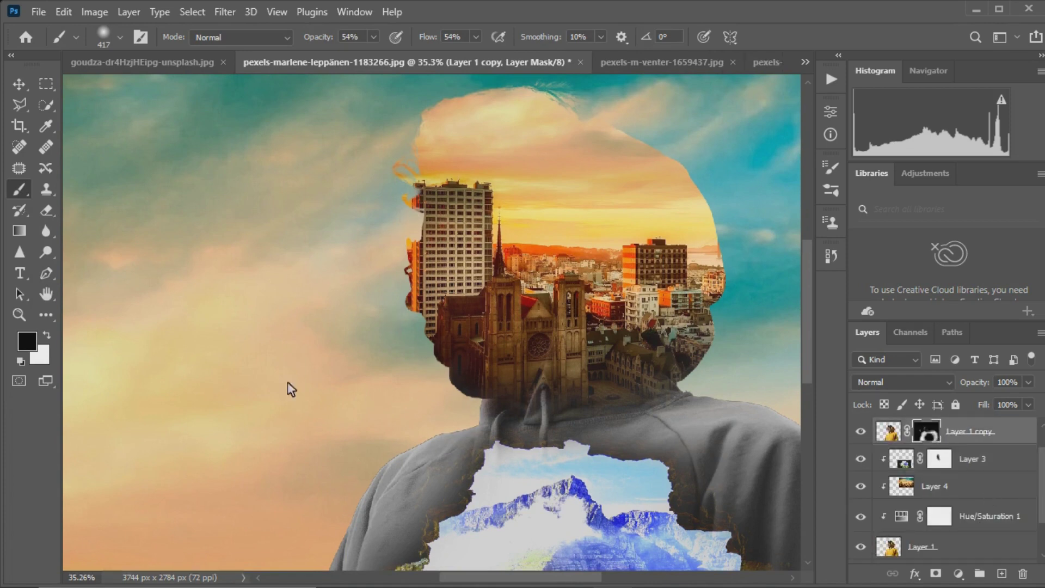
pyautogui.click(46, 335)
pyautogui.moveTo(408, 186)
pyautogui.mouseDown()
pyautogui.moveTo(396, 243)
pyautogui.moveTo(425, 259)
pyautogui.moveTo(426, 329)
pyautogui.mouseUp()
pyautogui.moveTo(443, 244)
pyautogui.mouseDown()
pyautogui.moveTo(447, 182)
pyautogui.moveTo(430, 316)
pyautogui.moveTo(471, 368)
pyautogui.mouseUp()
pyautogui.moveTo(452, 253); pyautogui.dragTo(446, 247)
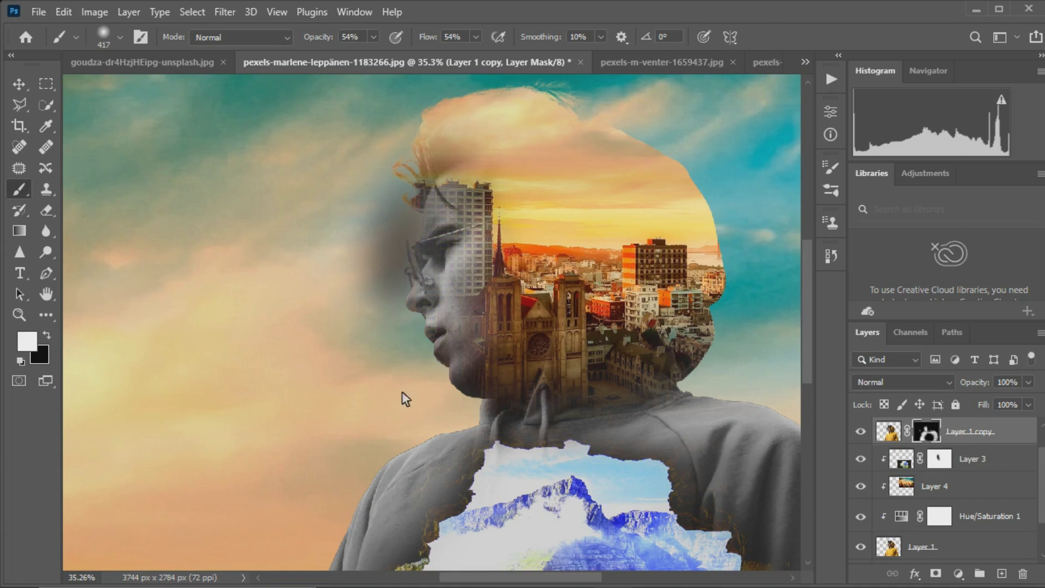
pyautogui.moveTo(363, 281); pyautogui.dragTo(338, 209)
pyautogui.moveTo(436, 243)
pyautogui.mouseDown()
pyautogui.moveTo(426, 208)
pyautogui.moveTo(408, 203)
pyautogui.moveTo(463, 371)
pyautogui.mouseUp()
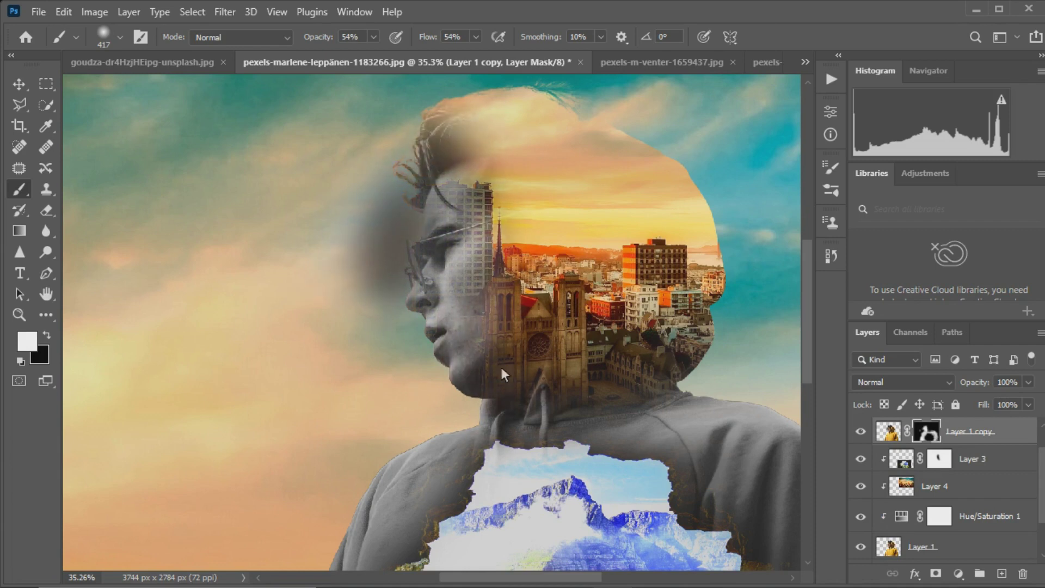
# Paint black on the mask to hide the dark shadow left of the face
pyautogui.scroll(-2, 475, 220)
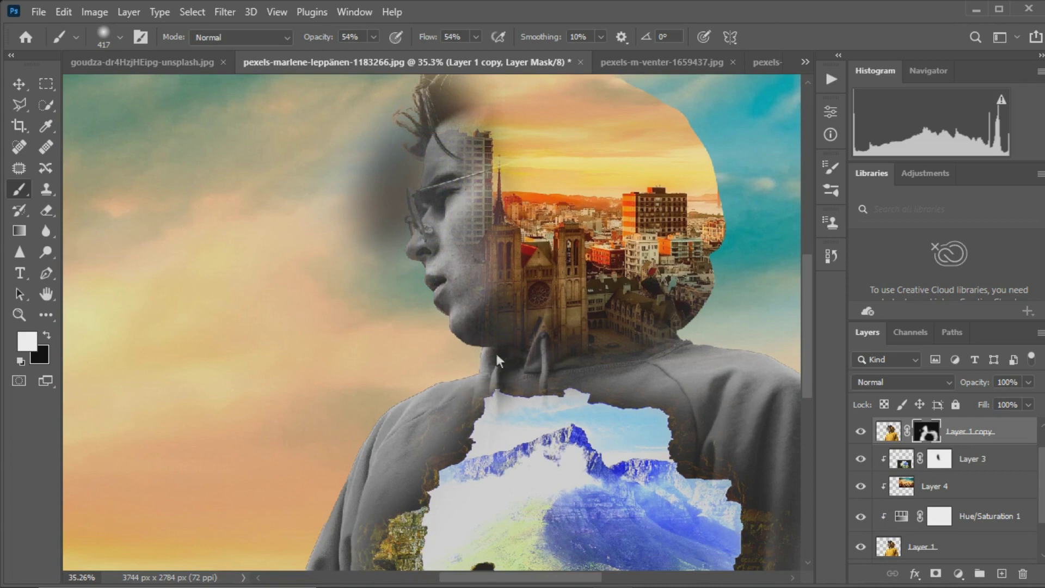
pyautogui.scroll(2, 391, 220)
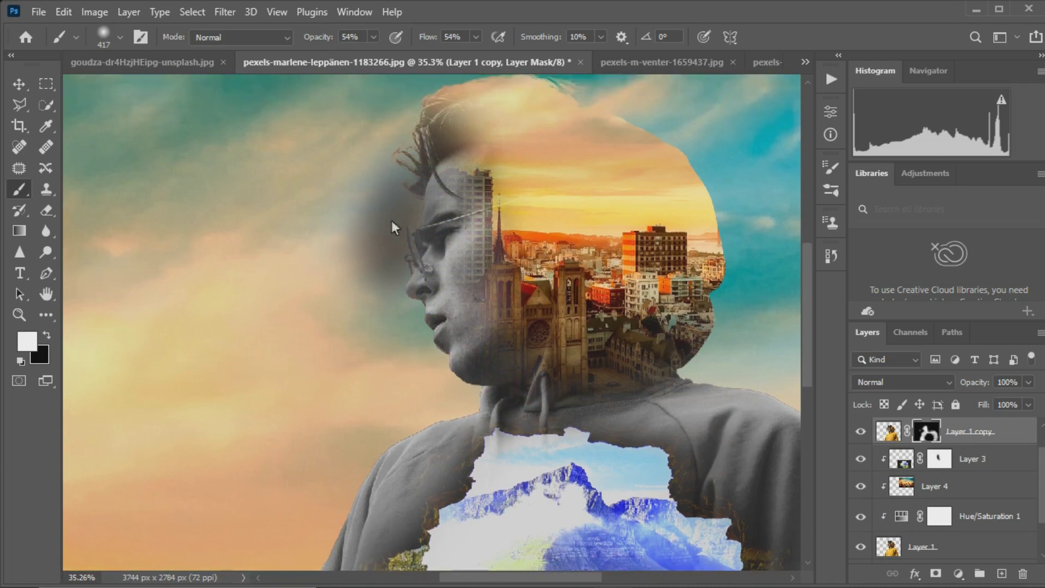
pyautogui.click(47, 336)
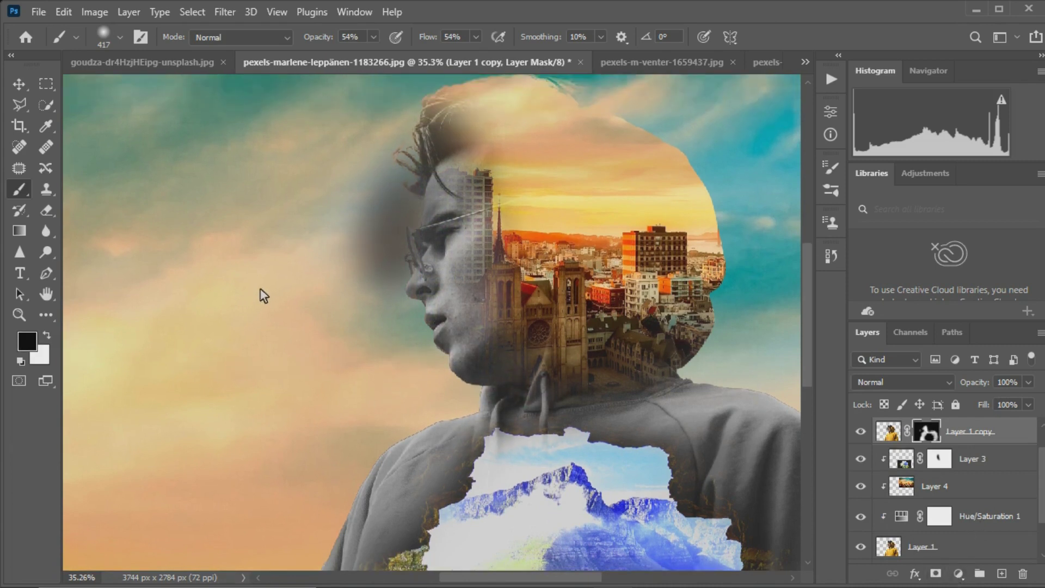
pyautogui.moveTo(352, 212)
pyautogui.mouseDown()
pyautogui.moveTo(363, 314)
pyautogui.moveTo(389, 142)
pyautogui.moveTo(430, 113)
pyautogui.moveTo(419, 166)
pyautogui.mouseUp()
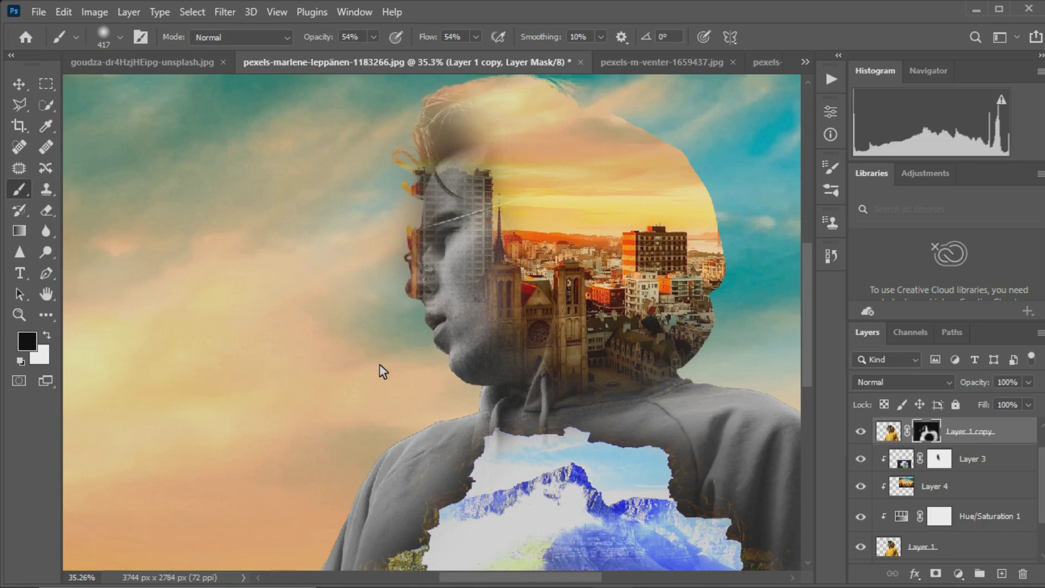
# Zoom in on the face and set the brush size to 91 px
pyautogui.scroll(2, 380, 364)
pyautogui.scroll(1, 439, 283)
pyautogui.scroll(2, 439, 282)
pyautogui.scroll(2, 439, 282)
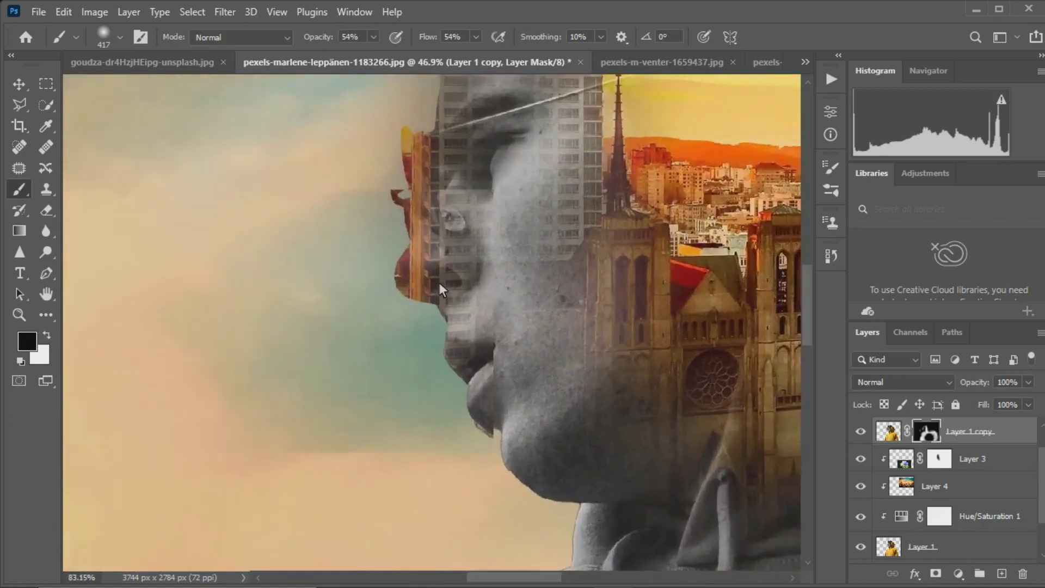
pyautogui.scroll(2, 465, 269)
pyautogui.scroll(2, 436, 322)
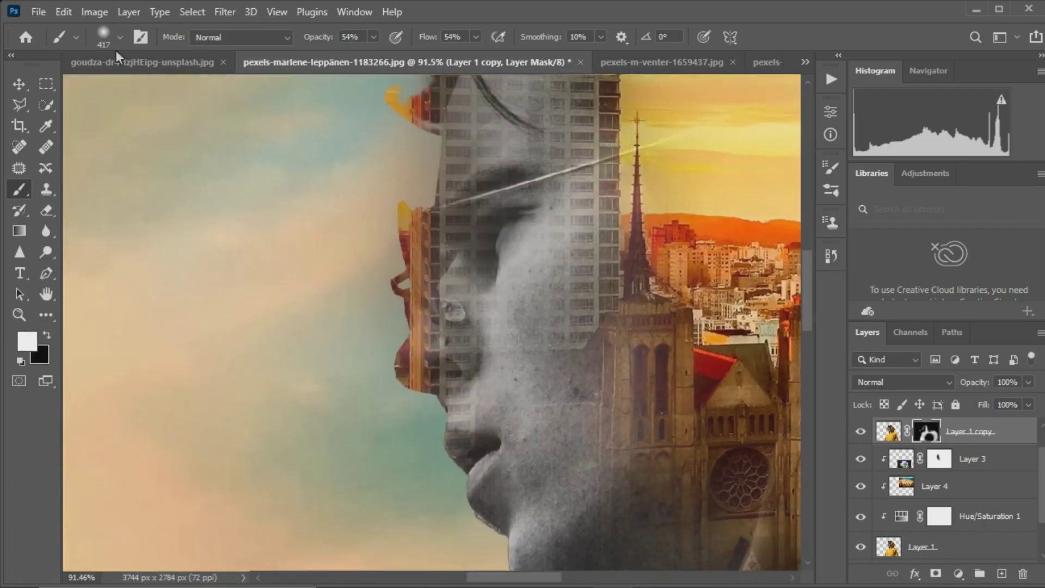
pyautogui.click(120, 37)
pyautogui.moveTo(173, 90); pyautogui.dragTo(148, 90)
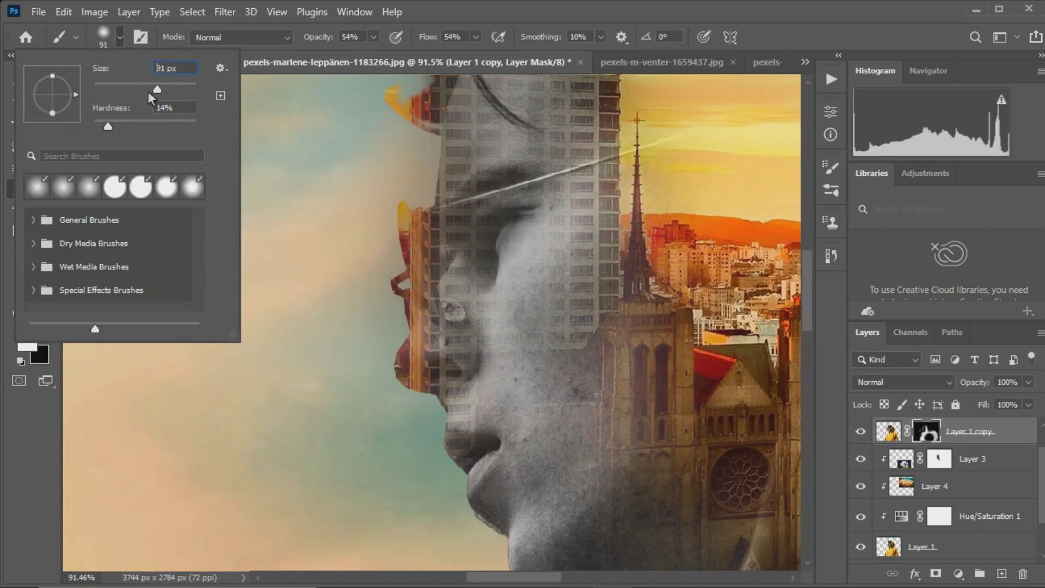
pyautogui.click(442, 359)
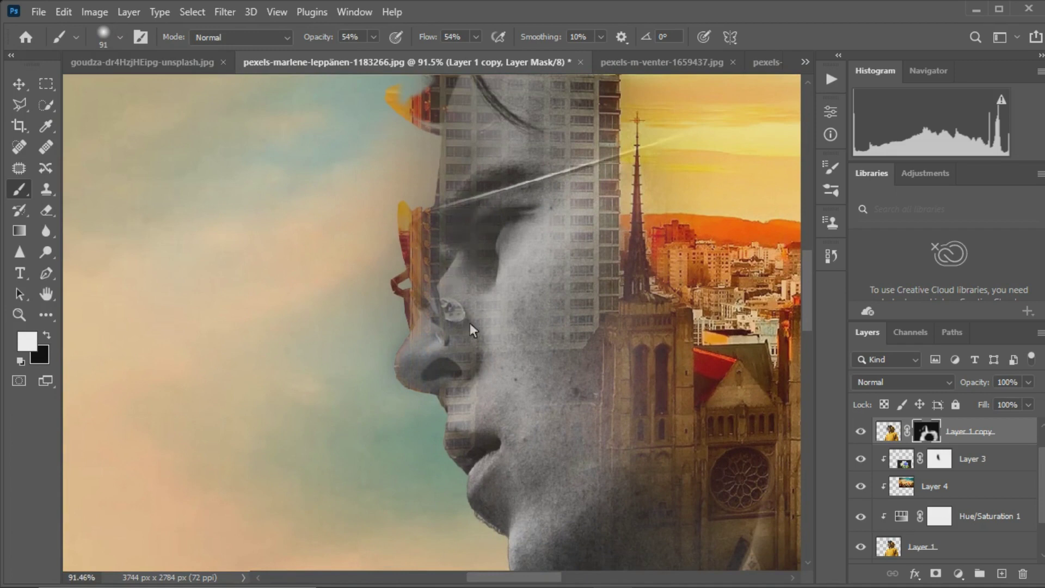
# Zoom back out and set the brush size to 155 px
pyautogui.scroll(-1, 505, 215)
pyautogui.scroll(-1, 498, 239)
pyautogui.scroll(-2, 498, 246)
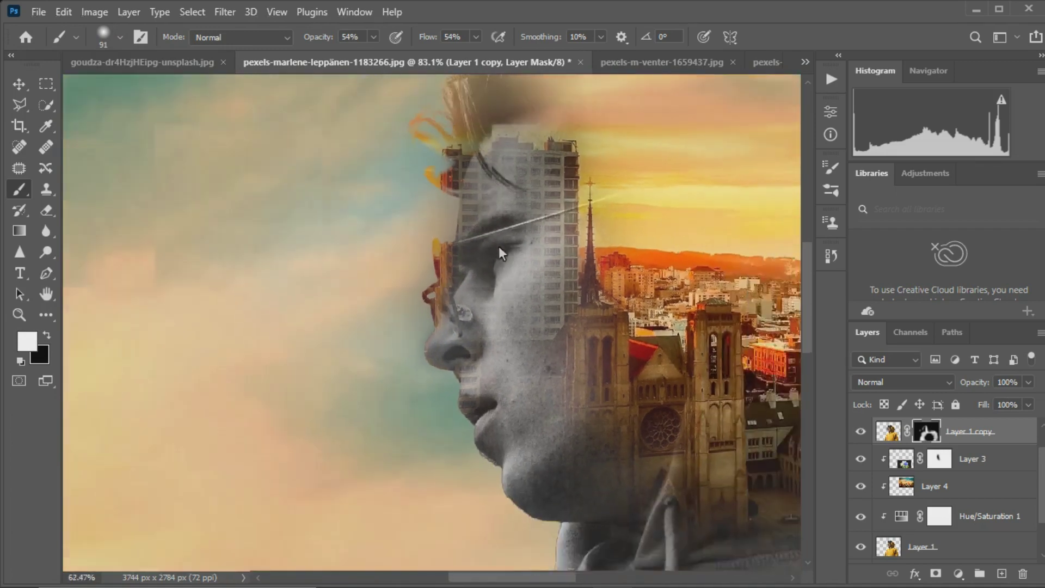
pyautogui.scroll(-2, 501, 253)
pyautogui.scroll(-2, 501, 252)
pyautogui.scroll(-2, 501, 253)
pyautogui.scroll(2, 501, 253)
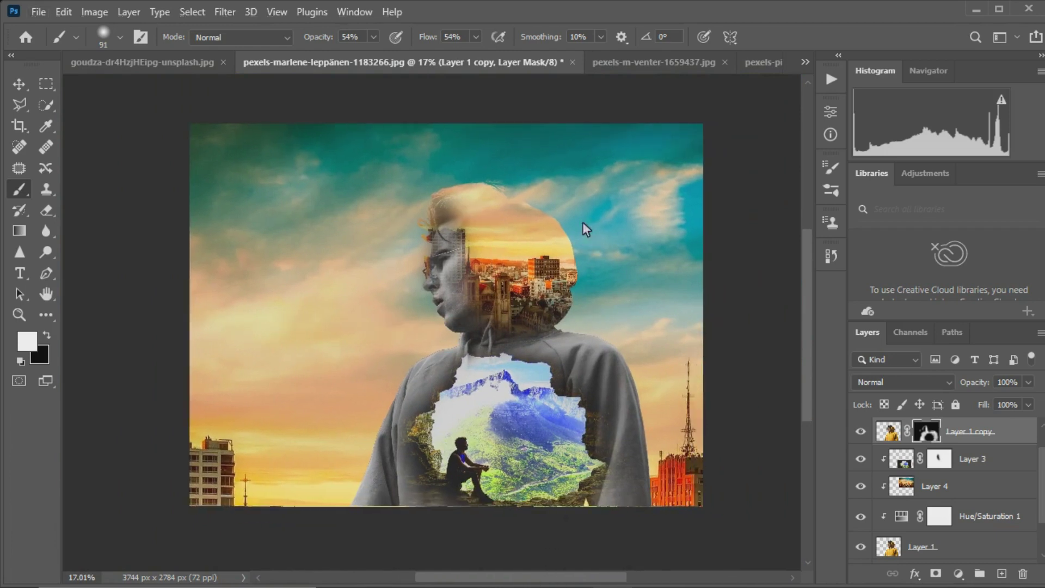
pyautogui.click(120, 37)
pyautogui.moveTo(139, 89); pyautogui.dragTo(172, 88)
pyautogui.press('Return')
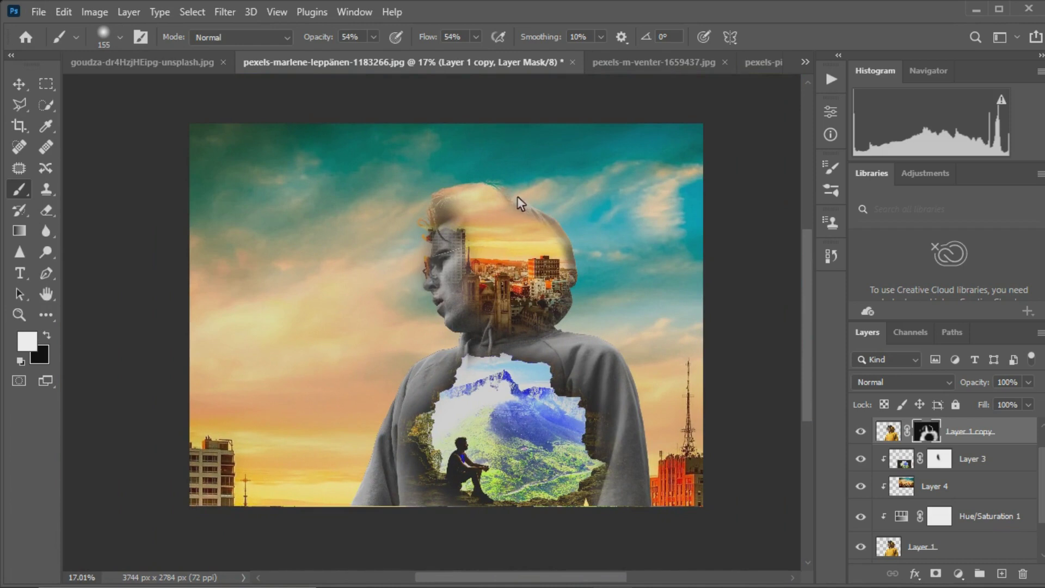
pyautogui.scroll(-2, 592, 240)
pyautogui.scroll(-1, 632, 327)
pyautogui.scroll(1, 621, 359)
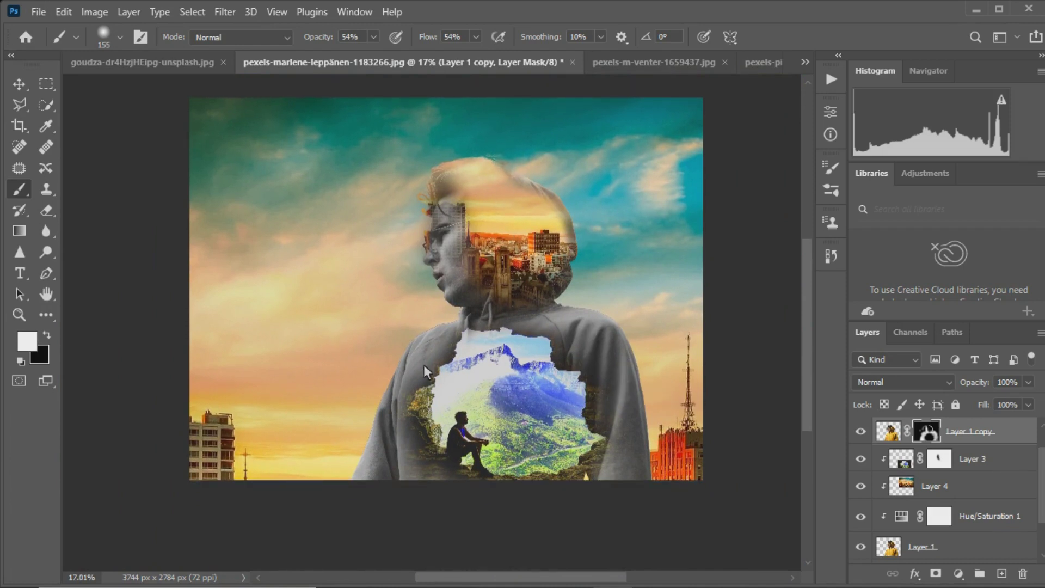
# Apply a Threshold adjustment to the bird photo and merge it into the Background
pyautogui.click(139, 62)
pyautogui.press('v')
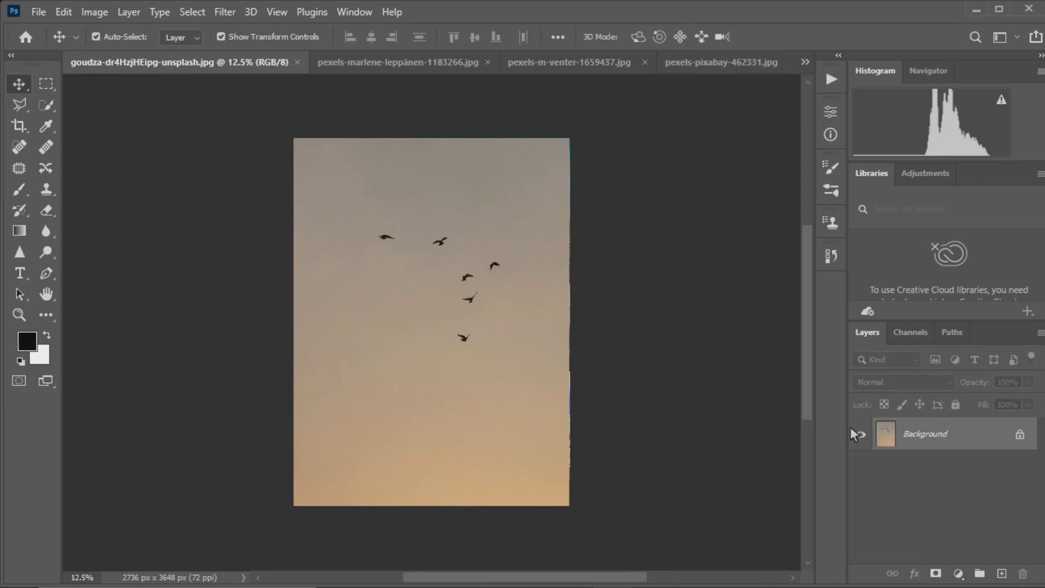
pyautogui.click(959, 574)
pyautogui.click(988, 542)
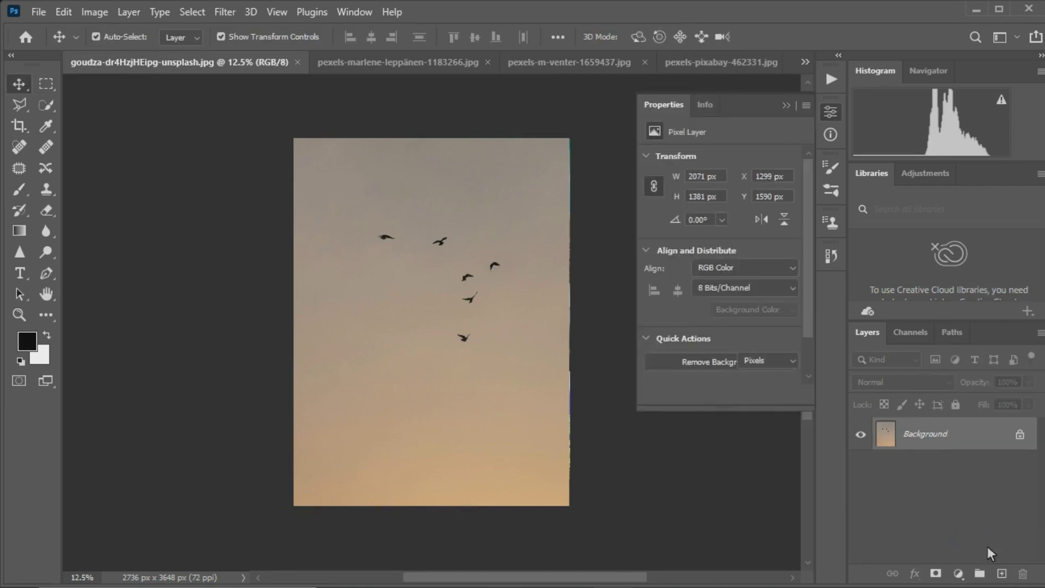
pyautogui.click(830, 112)
pyautogui.rightClick(952, 427)
pyautogui.click(817, 490)
# Put bird Layer 5 on top, unclipped, in Darker Color mode, scaled to about 73%
pyautogui.click(413, 70)
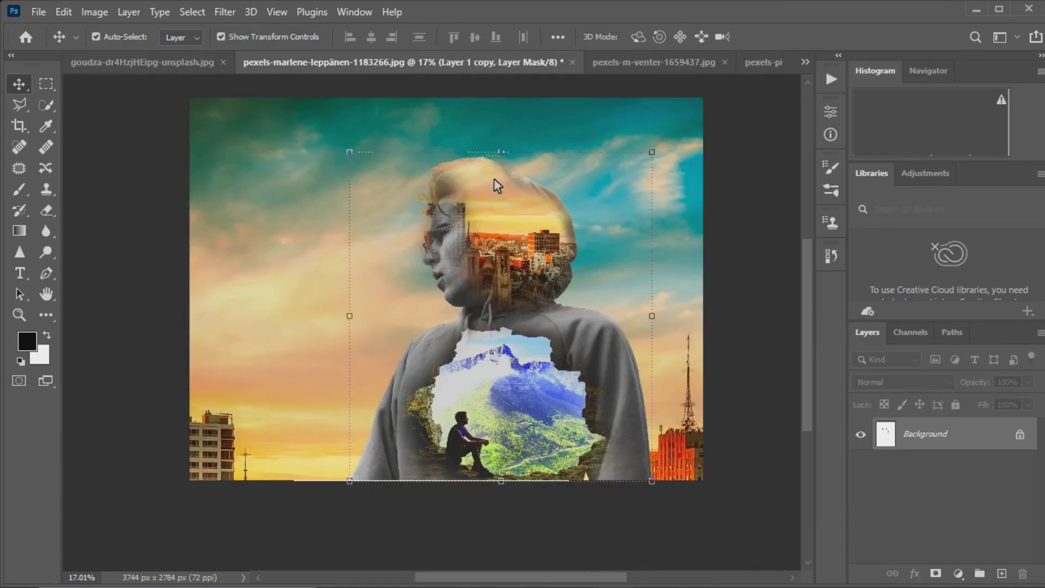
pyautogui.moveTo(981, 469); pyautogui.dragTo(985, 425)
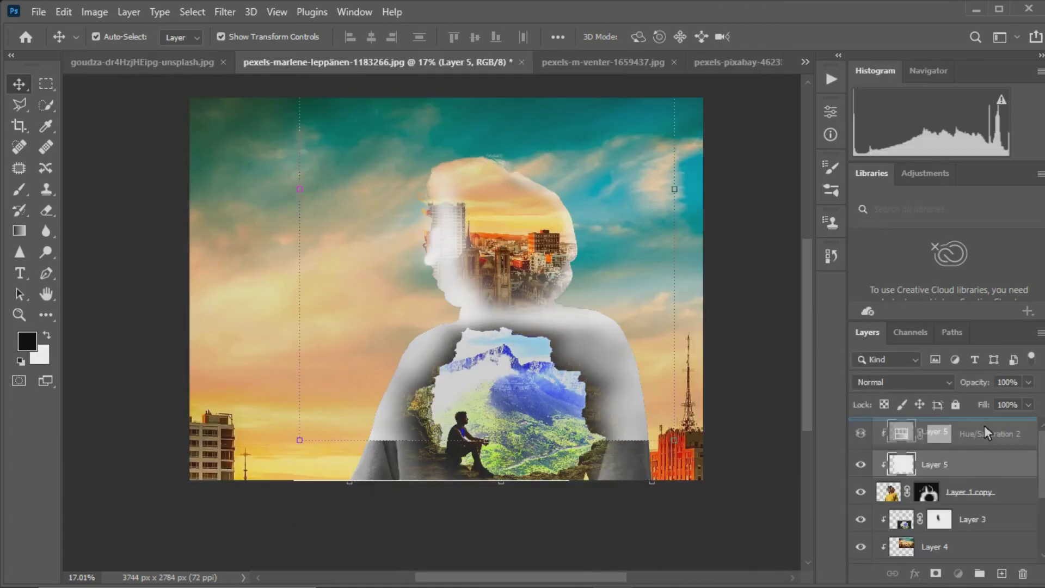
pyautogui.hotkey('ctrl', 'alt', 'g')
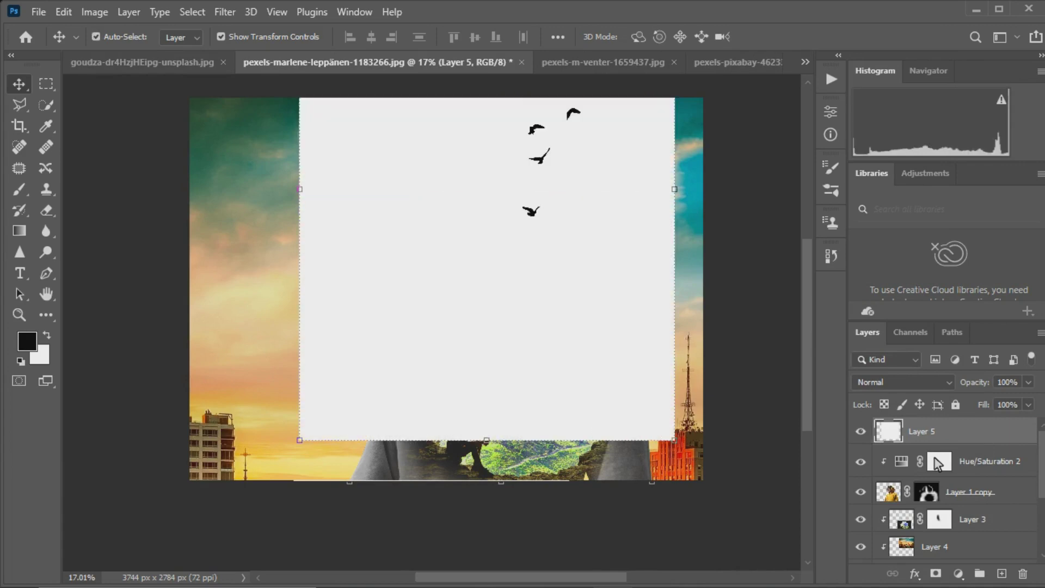
pyautogui.click(951, 382)
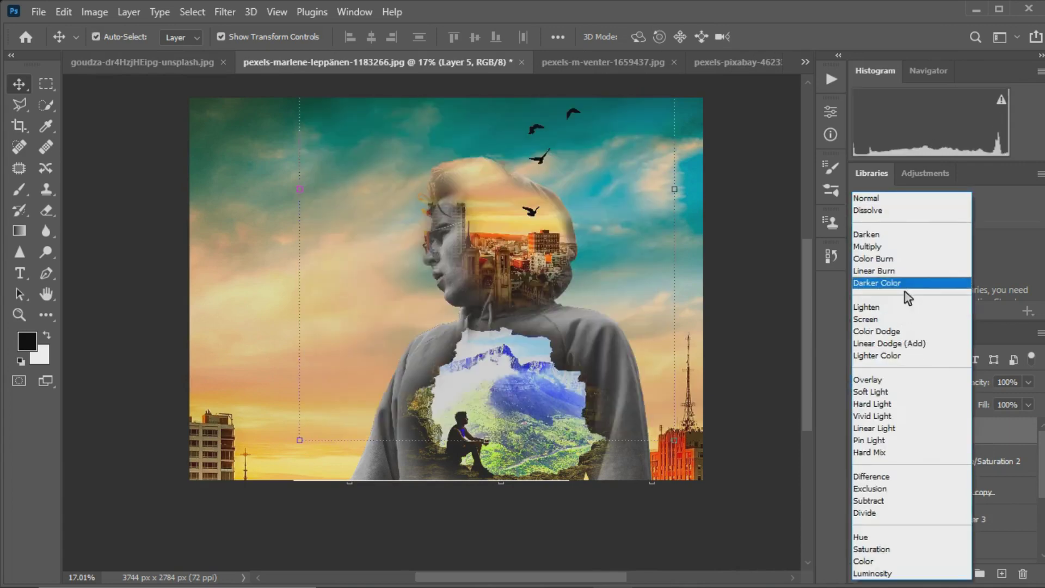
pyautogui.click(893, 282)
pyautogui.moveTo(675, 189); pyautogui.dragTo(557, 161)
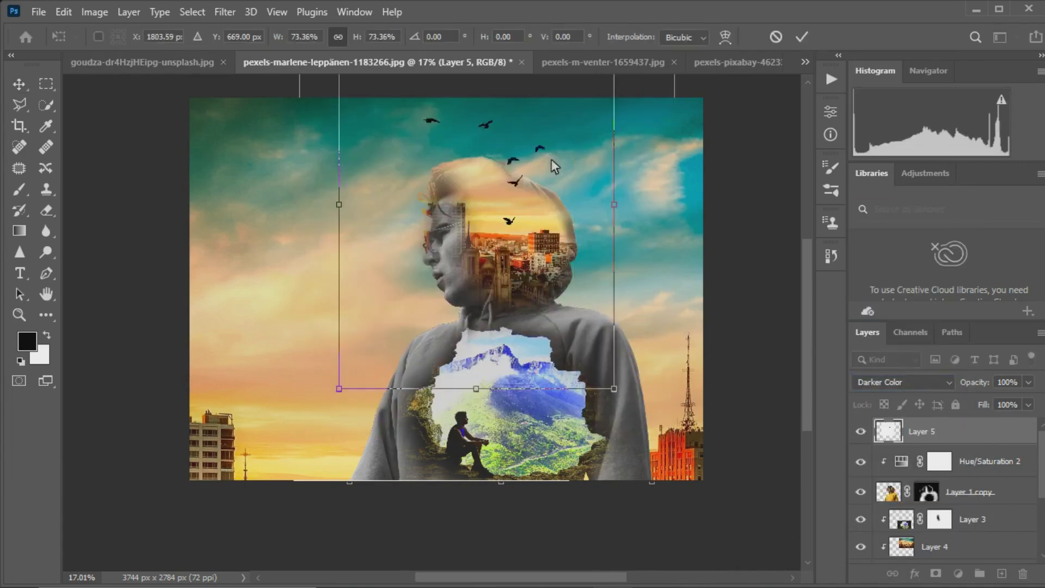
pyautogui.click(802, 36)
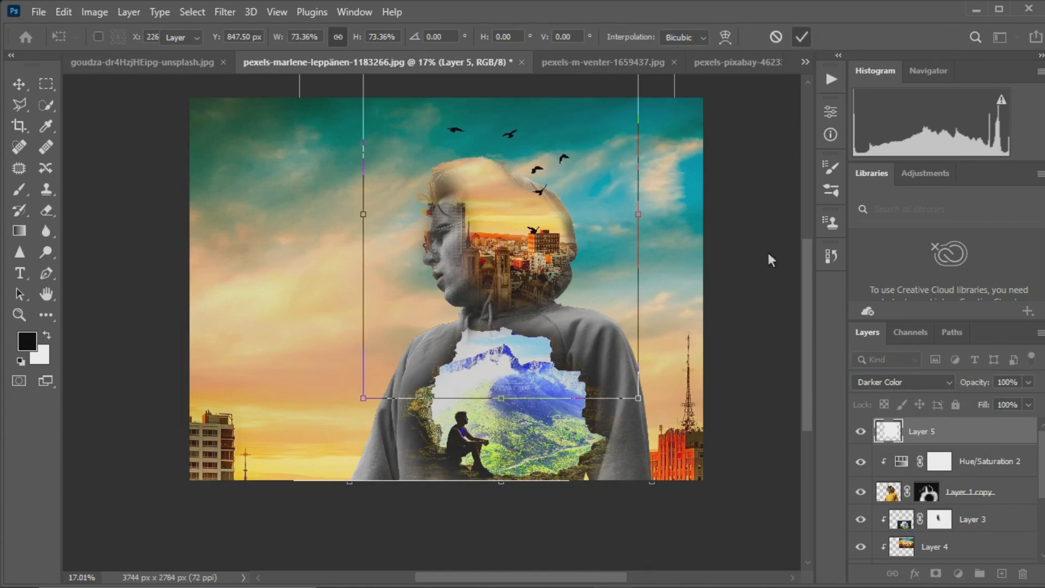
# Duplicate the bird flock and scale and rotate the copy about 44° near the head
pyautogui.moveTo(982, 439); pyautogui.dragTo(1002, 574)
pyautogui.moveTo(639, 229); pyautogui.dragTo(489, 232)
pyautogui.moveTo(528, 135); pyautogui.dragTo(600, 250)
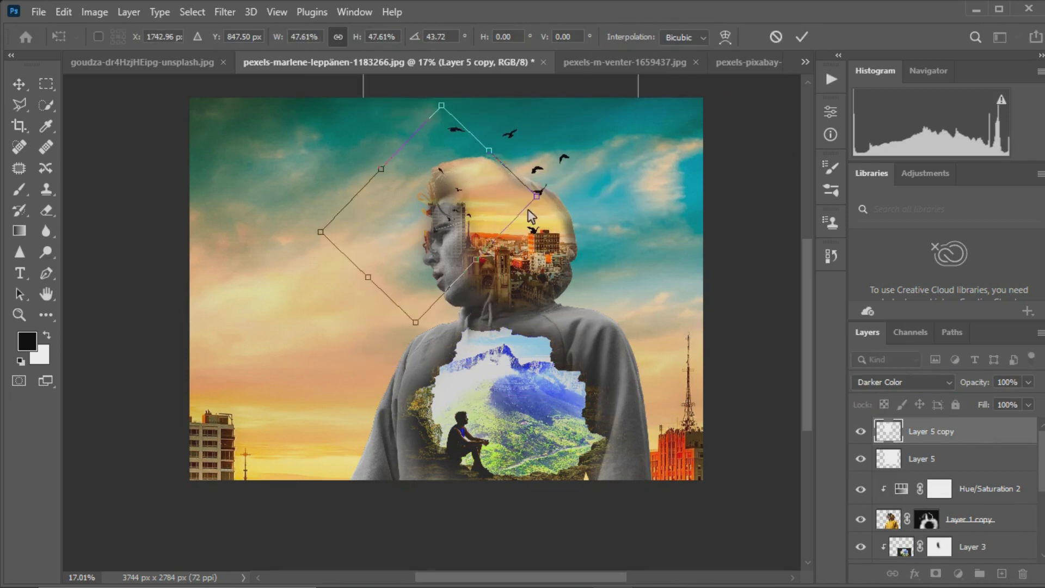
pyautogui.click(802, 36)
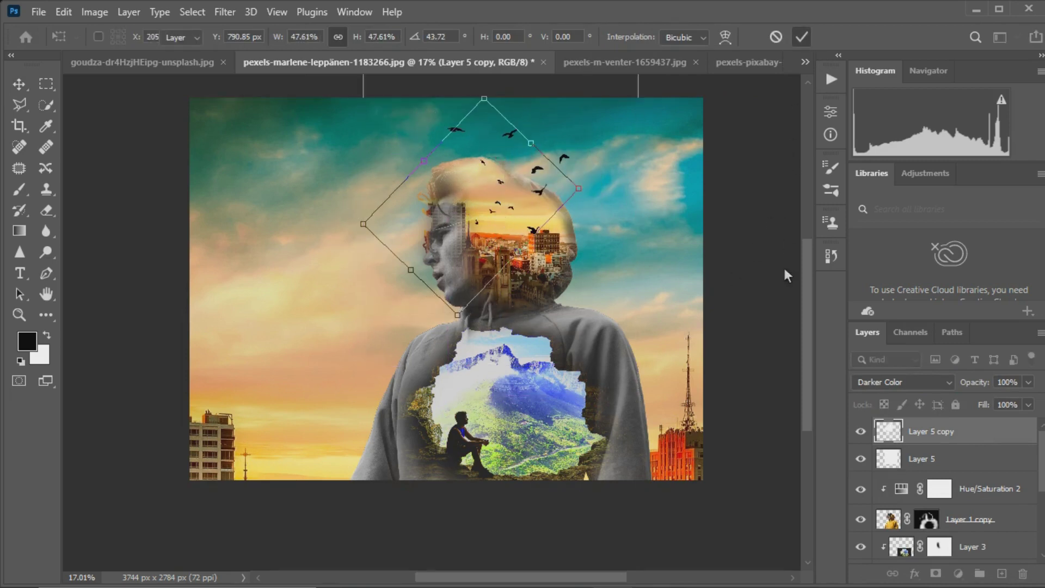
pyautogui.click(767, 287)
pyautogui.click(975, 435)
# Add a third flock copy across the chest, enlarged to about 136% and rotated 147°
pyautogui.moveTo(1006, 448); pyautogui.dragTo(1001, 573)
pyautogui.hotkey('ctrl', 't')
pyautogui.moveTo(515, 205)
pyautogui.mouseDown()
pyautogui.moveTo(593, 382)
pyautogui.moveTo(711, 380)
pyautogui.mouseUp()
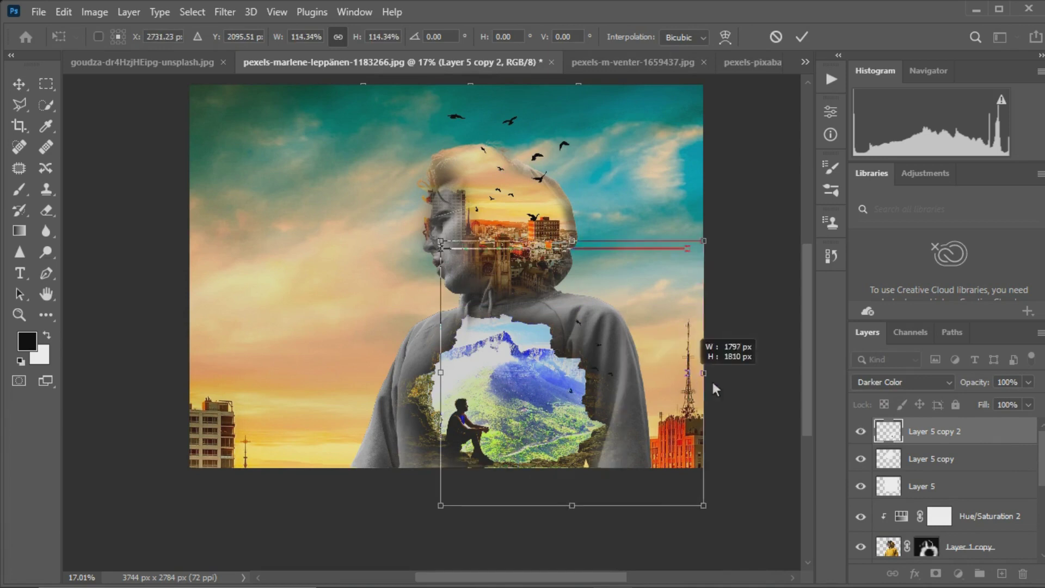
pyautogui.moveTo(612, 387); pyautogui.dragTo(532, 391)
pyautogui.moveTo(639, 517)
pyautogui.mouseDown()
pyautogui.moveTo(719, 381)
pyautogui.moveTo(471, 371)
pyautogui.mouseUp()
pyautogui.moveTo(425, 327)
pyautogui.mouseDown()
pyautogui.moveTo(303, 267)
pyautogui.moveTo(431, 362)
pyautogui.mouseUp()
pyautogui.moveTo(386, 403); pyautogui.dragTo(229, 348)
pyautogui.moveTo(428, 387); pyautogui.dragTo(441, 352)
pyautogui.moveTo(686, 307); pyautogui.dragTo(682, 354)
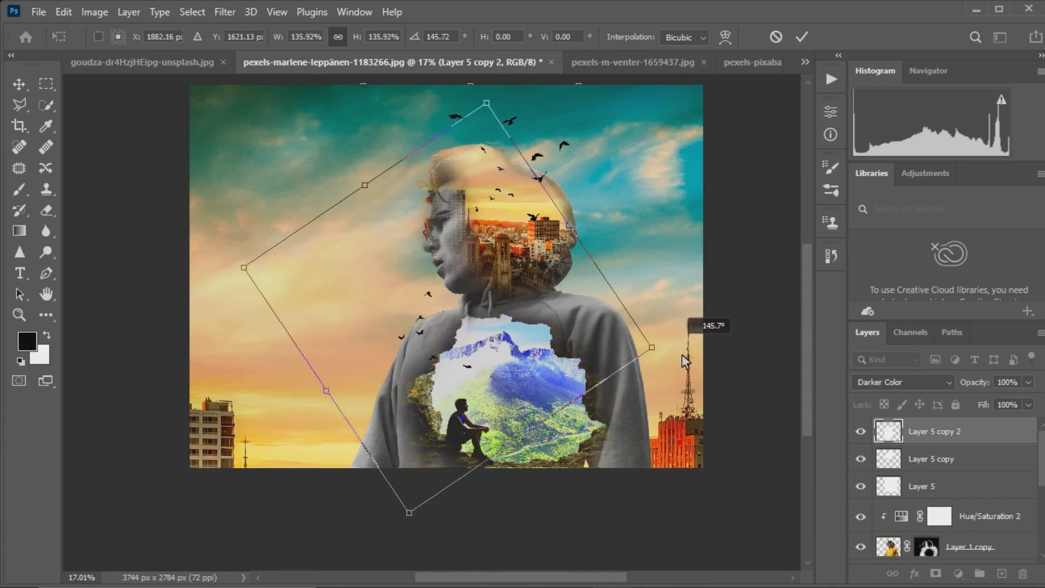
pyautogui.moveTo(438, 359); pyautogui.dragTo(438, 366)
pyautogui.click(804, 36)
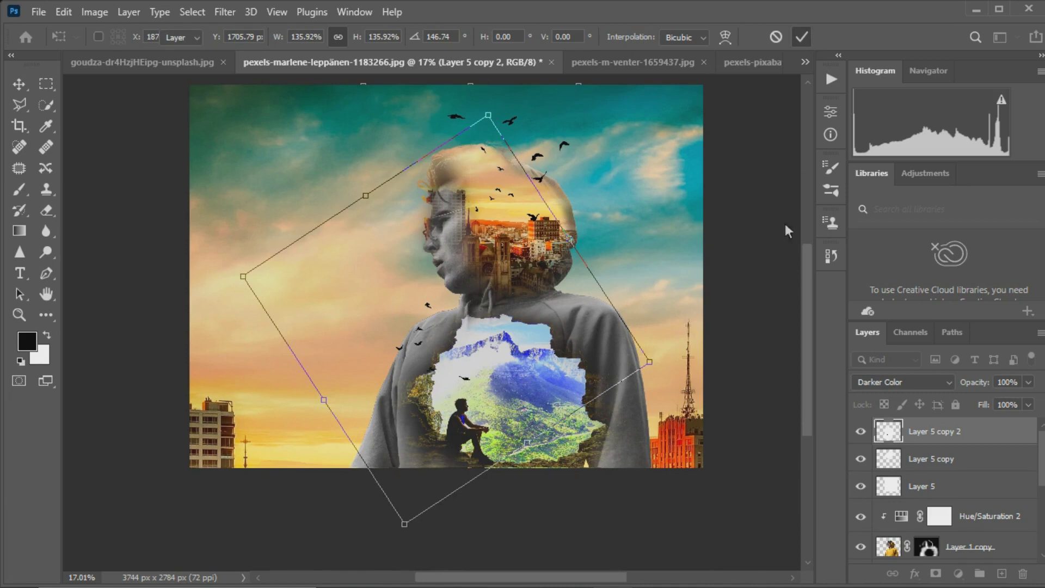
# Review the scattered bird flocks and open the fill and adjustment layer list
pyautogui.scroll(2, 761, 239)
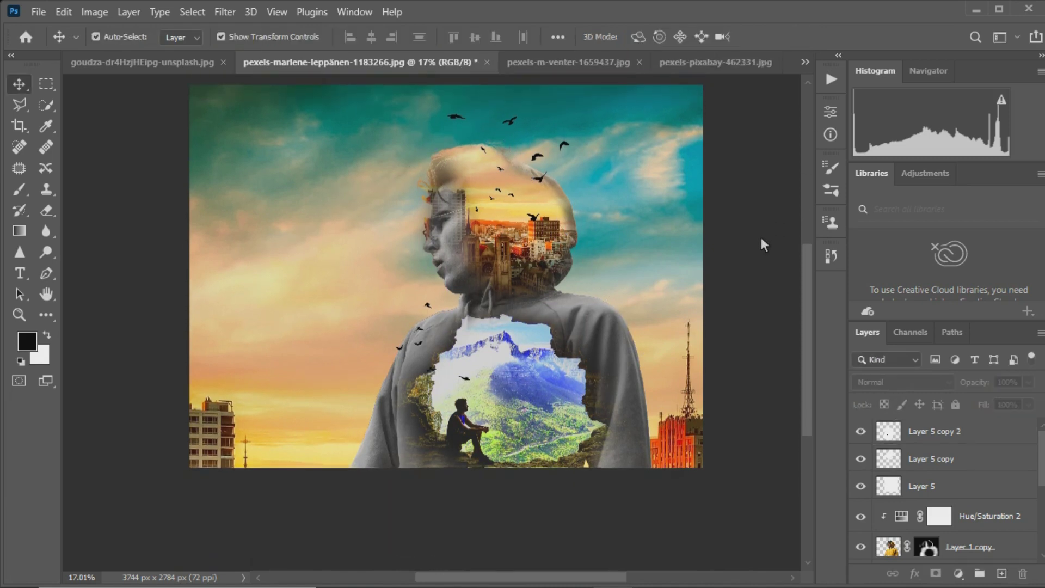
pyautogui.scroll(3, 814, 324)
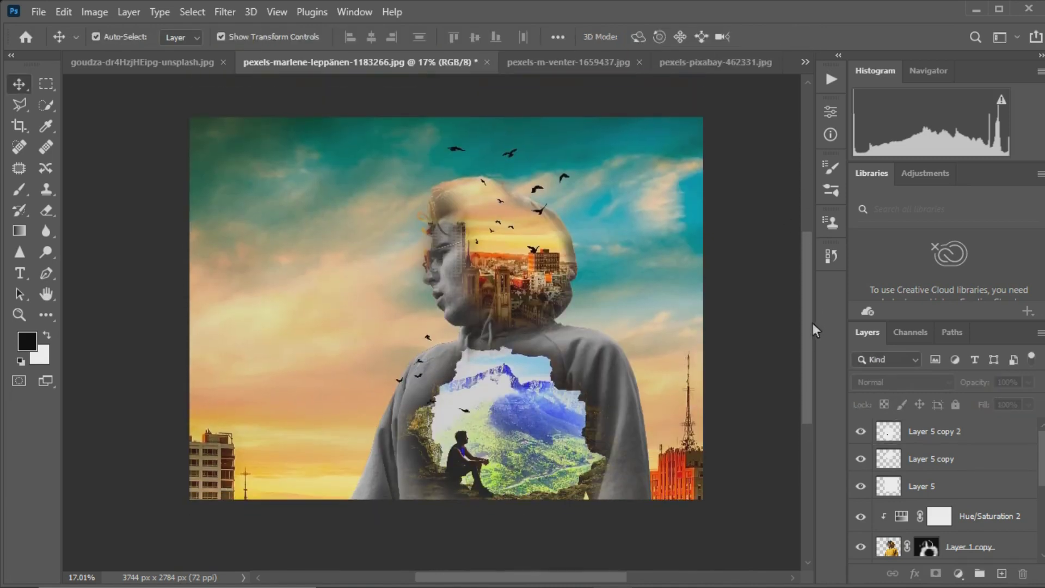
pyautogui.scroll(-1, 814, 327)
pyautogui.scroll(-3, 942, 482)
pyautogui.scroll(1, 942, 486)
pyautogui.scroll(2, 942, 486)
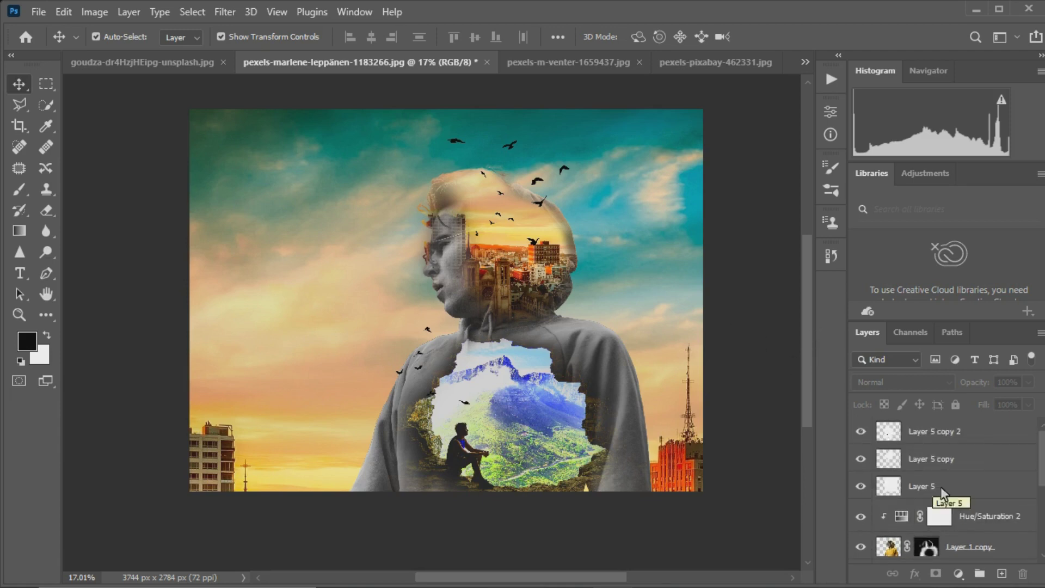
pyautogui.click(959, 573)
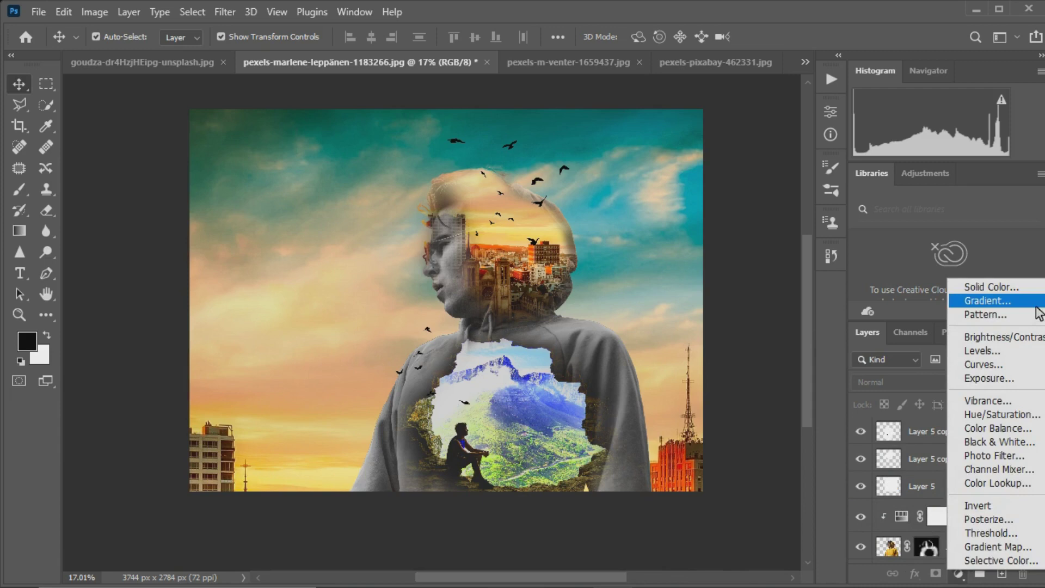
# Add a Gradient Fill layer with its left colour stop set to cyan
pyautogui.click(986, 301)
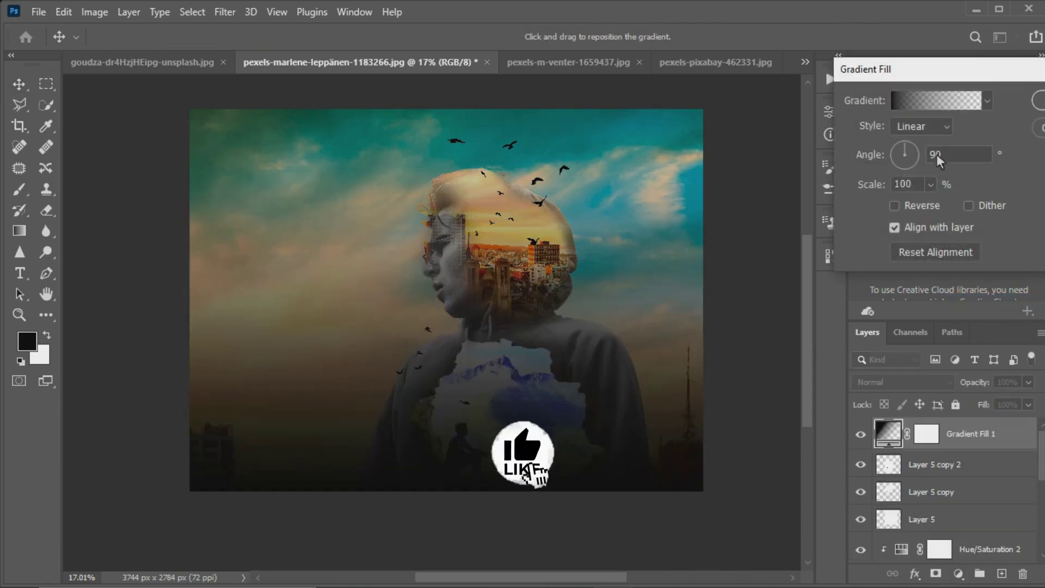
pyautogui.moveTo(905, 148); pyautogui.dragTo(917, 159)
pyautogui.click(923, 111)
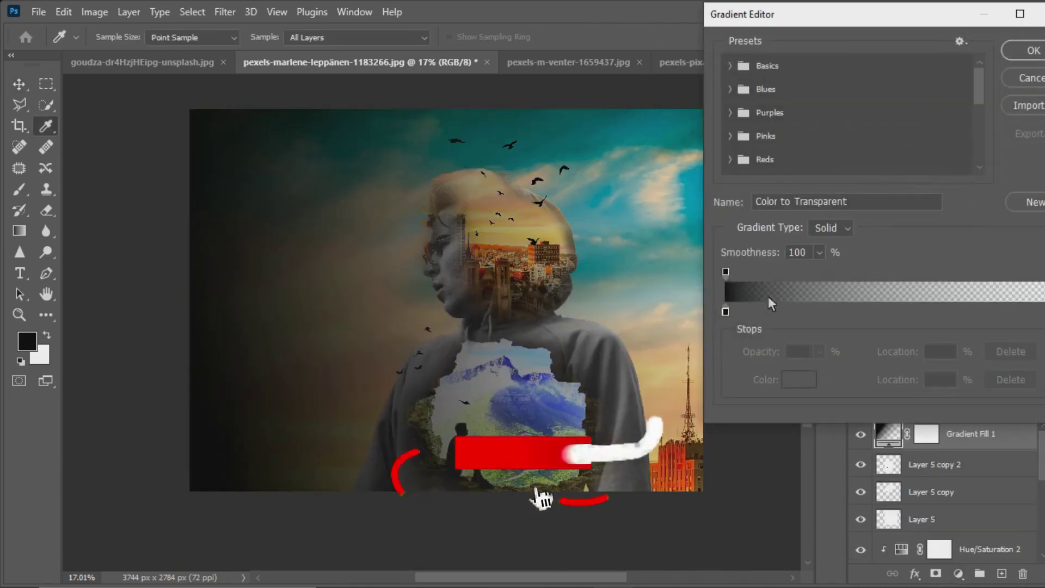
pyautogui.click(726, 305)
pyautogui.click(789, 381)
pyautogui.moveTo(777, 171); pyautogui.dragTo(849, 161)
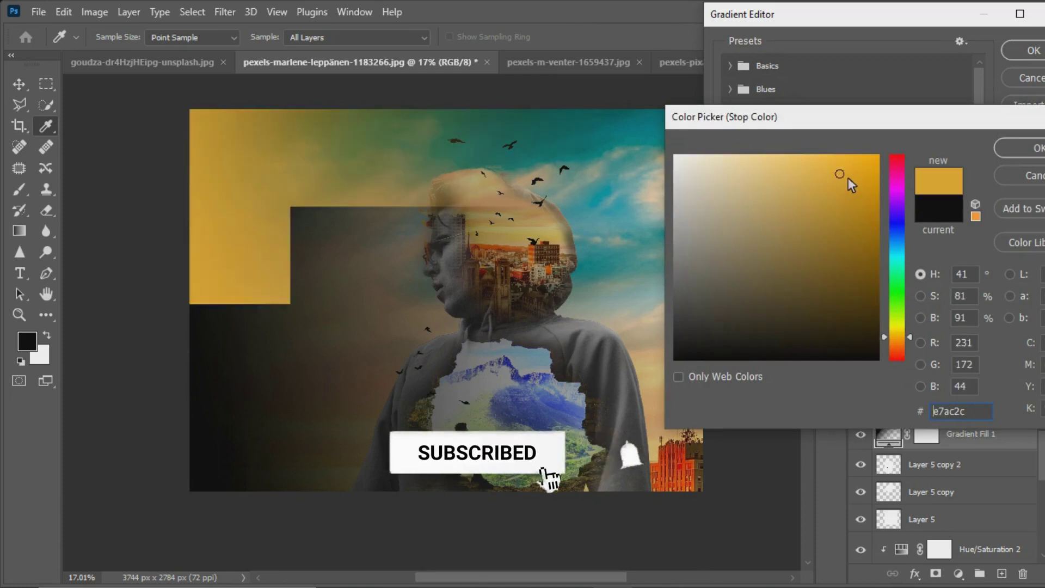
pyautogui.moveTo(906, 336); pyautogui.dragTo(906, 260)
pyautogui.click(1033, 150)
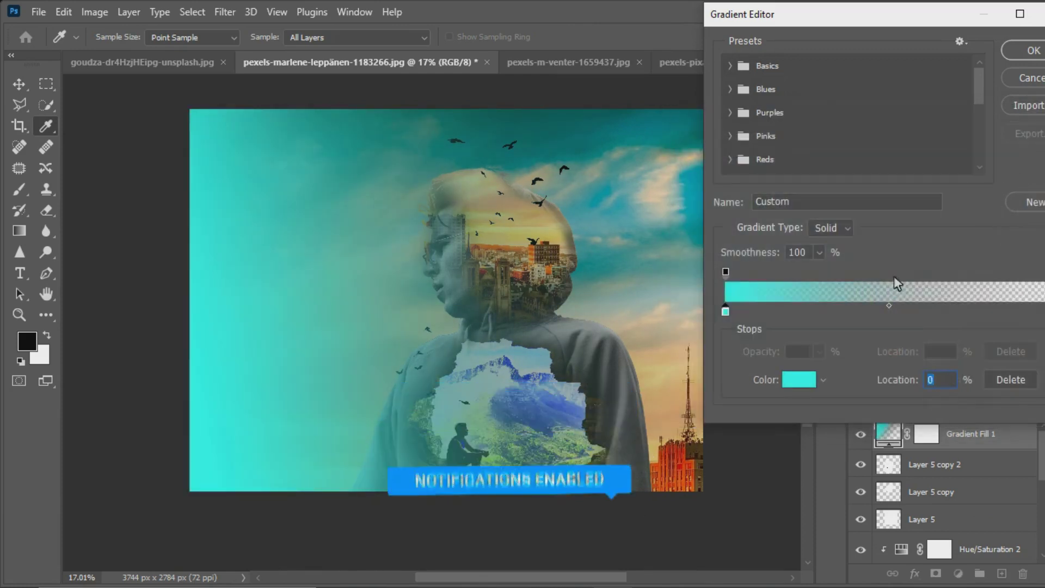
pyautogui.press('Return')
# Make the gradient radial and reversed at 24.25°, centred on the figure at 210% scale
pyautogui.moveTo(309, 368)
pyautogui.mouseDown()
pyautogui.moveTo(90, 369)
pyautogui.moveTo(193, 384)
pyautogui.mouseUp()
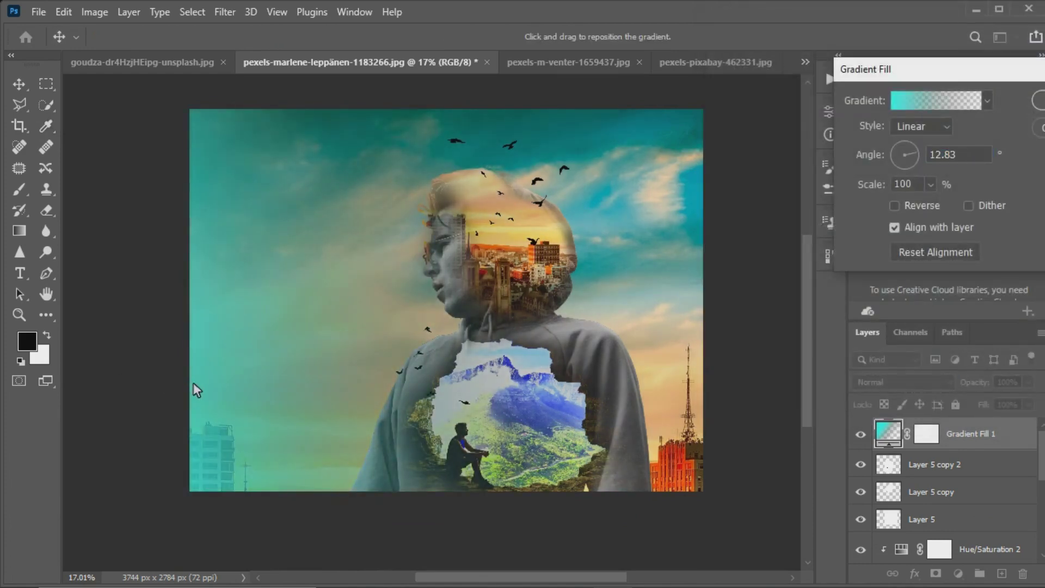
pyautogui.click(921, 153)
pyautogui.press('BackSpace')
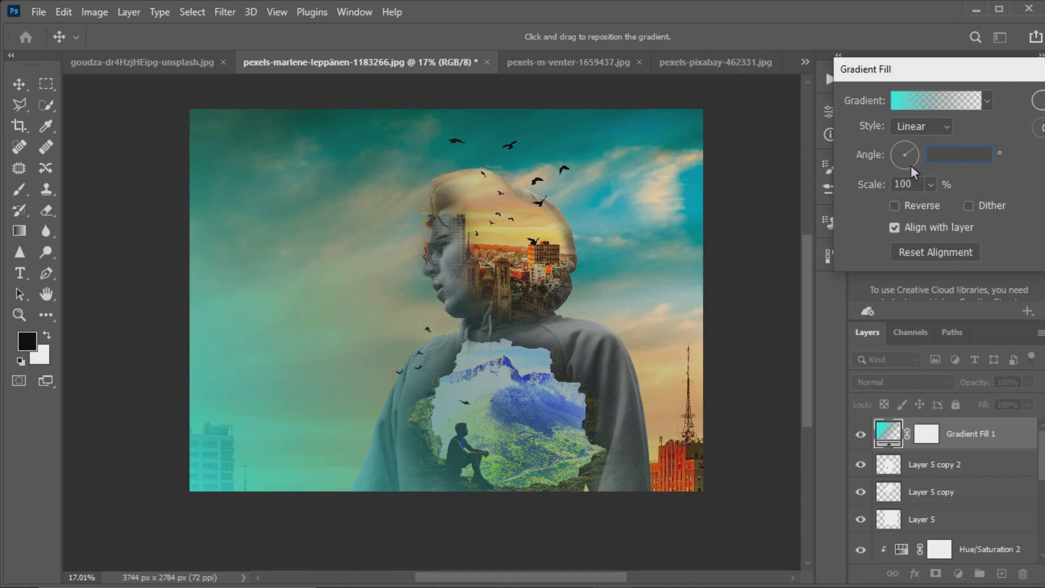
pyautogui.write('-108.89')
pyautogui.moveTo(911, 166); pyautogui.dragTo(924, 154)
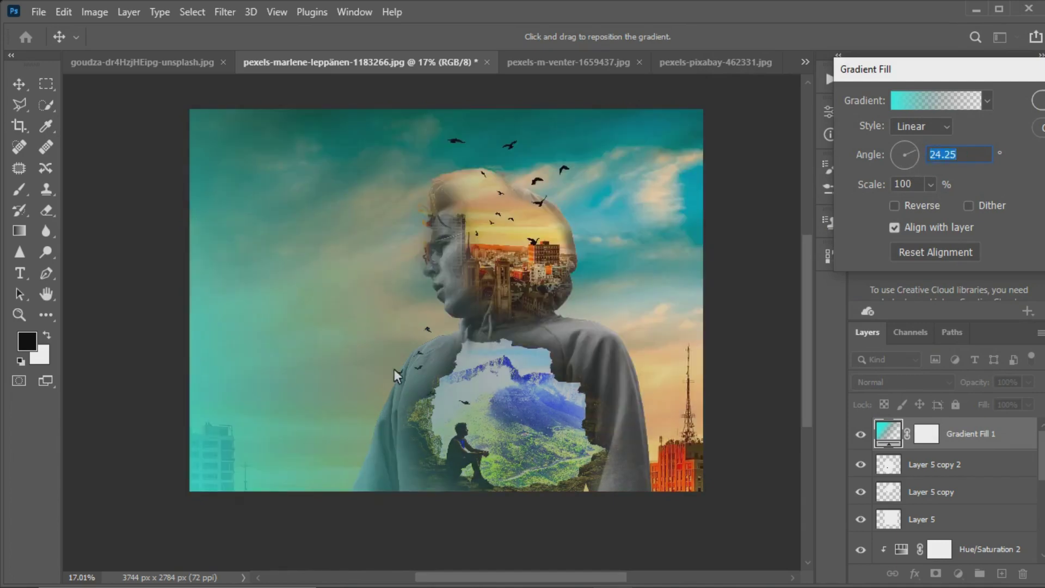
pyautogui.click(947, 127)
pyautogui.click(932, 156)
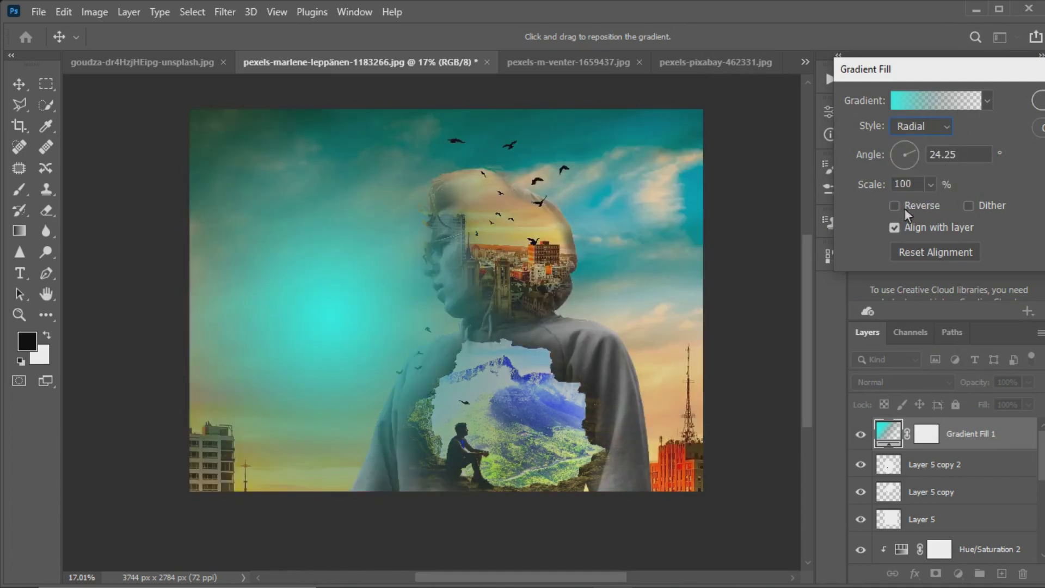
pyautogui.click(895, 206)
pyautogui.moveTo(754, 316); pyautogui.dragTo(631, 325)
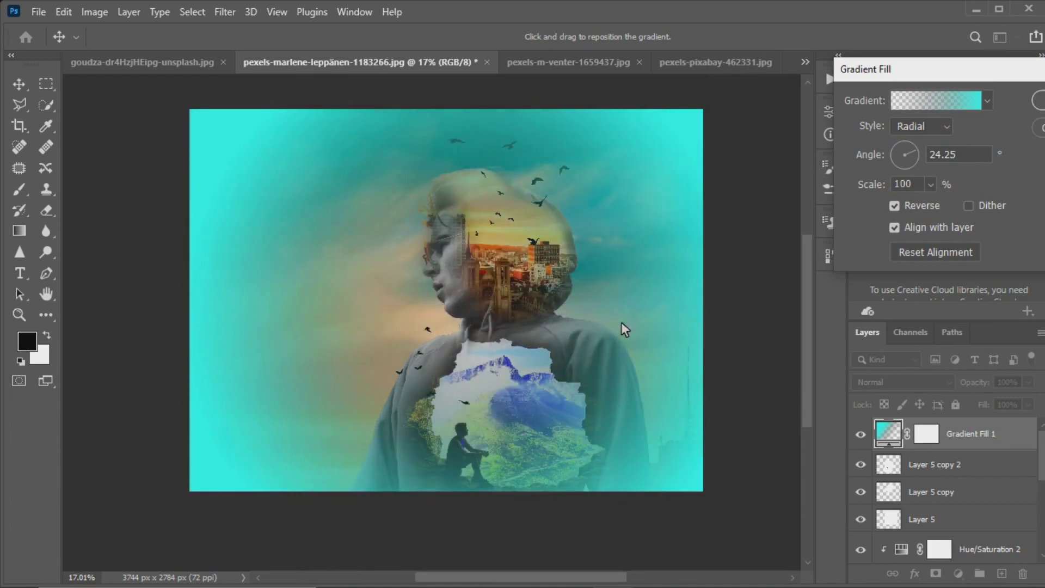
pyautogui.moveTo(933, 208); pyautogui.dragTo(945, 208)
# Set a gradient stop to orange fb7c0f and apply the gradient fill
pyautogui.click(968, 110)
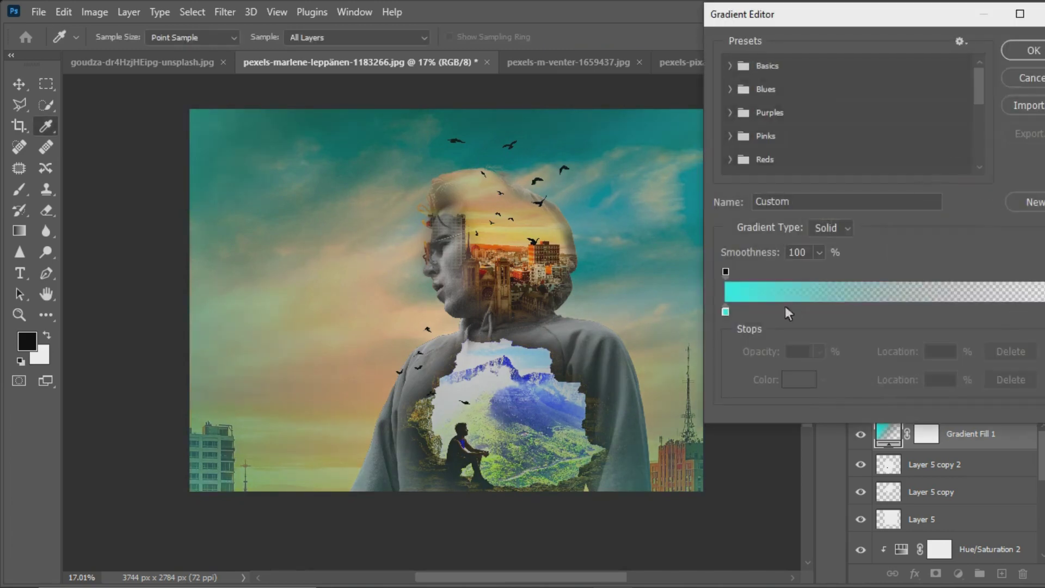
pyautogui.click(799, 380)
pyautogui.click(868, 158)
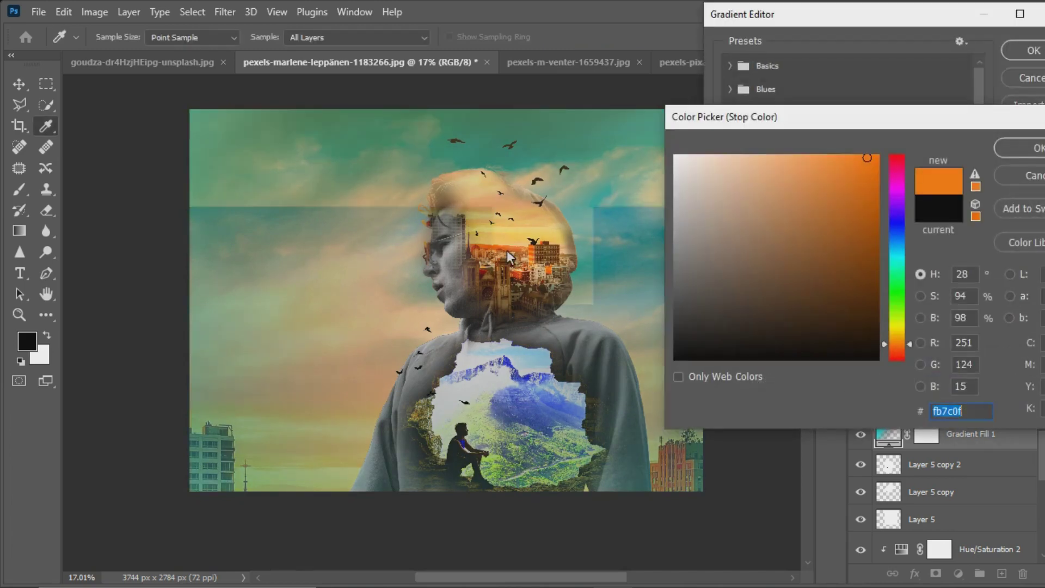
pyautogui.click(1022, 148)
pyautogui.click(1024, 50)
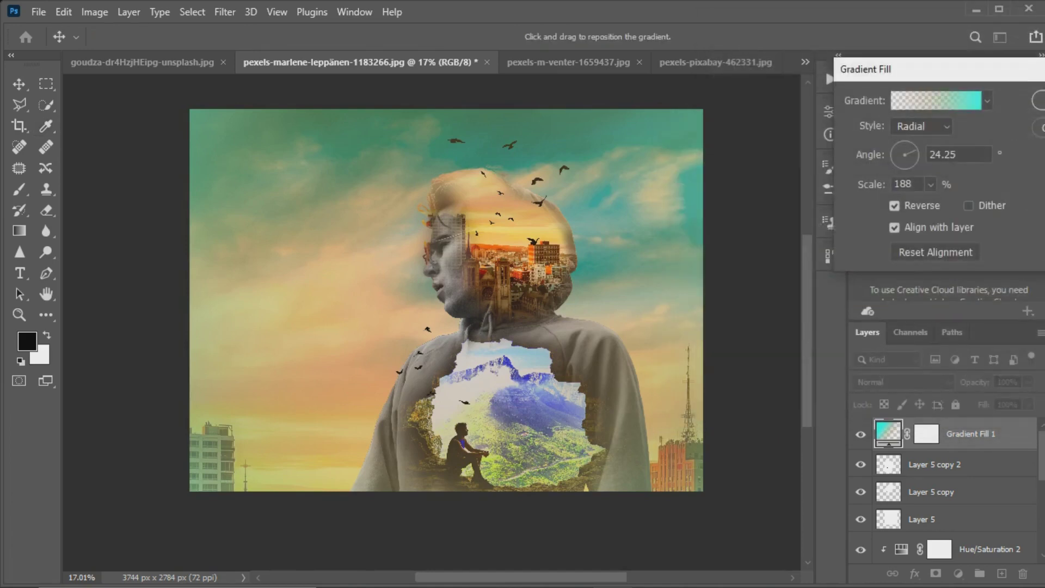
pyautogui.click(1034, 98)
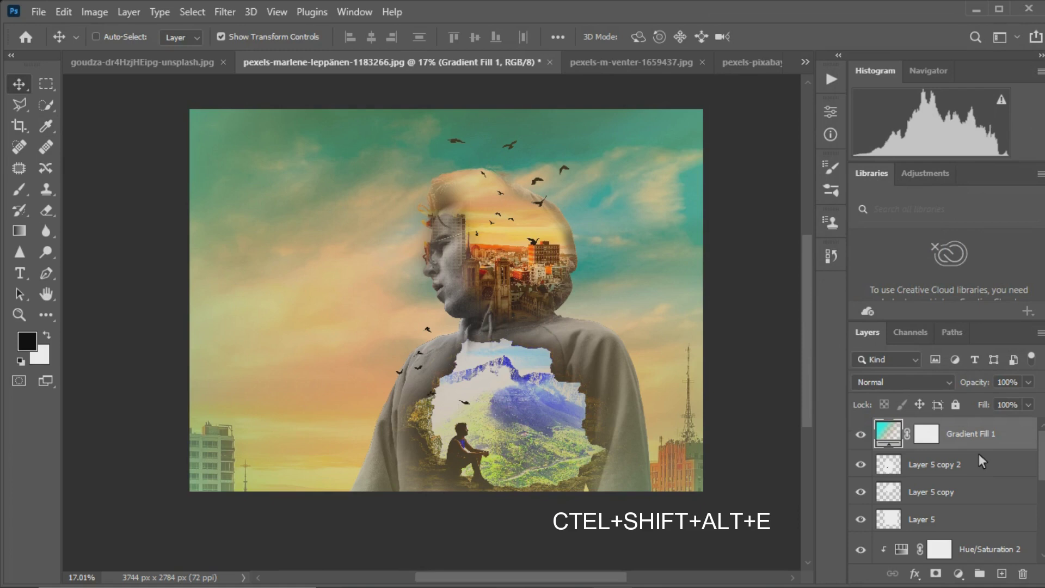
# Stamp all visible layers into merged Layer 6 and open the Camera Raw Filter
pyautogui.hotkey('ctrl', 'shift', 'alt', 'e')
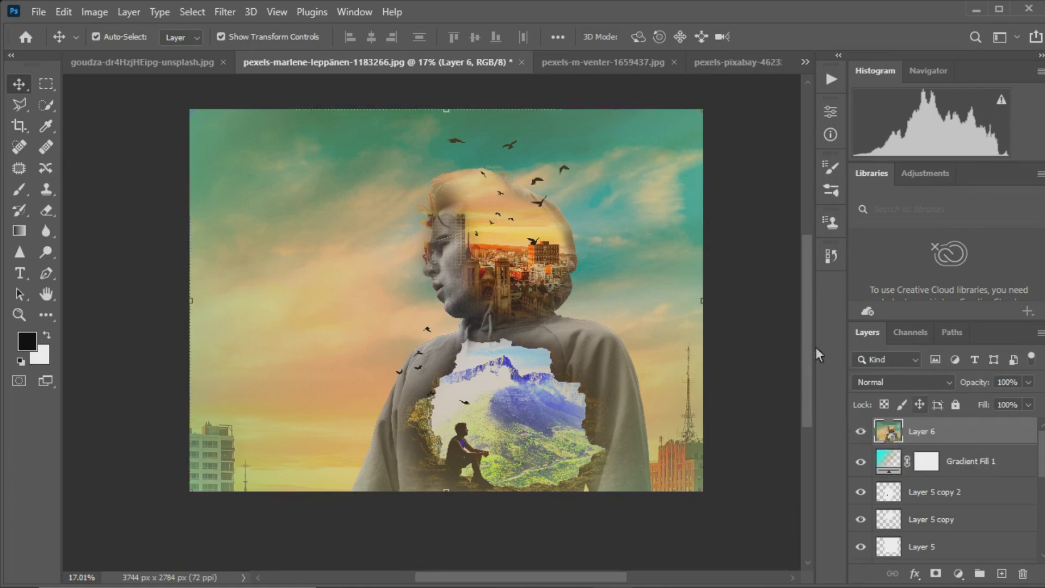
pyautogui.click(225, 12)
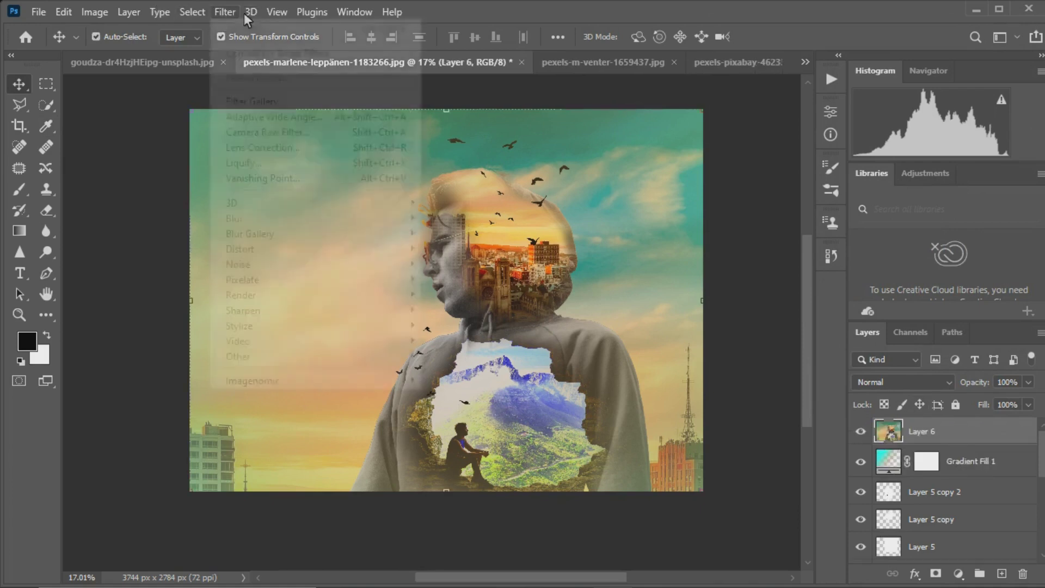
pyautogui.click(377, 133)
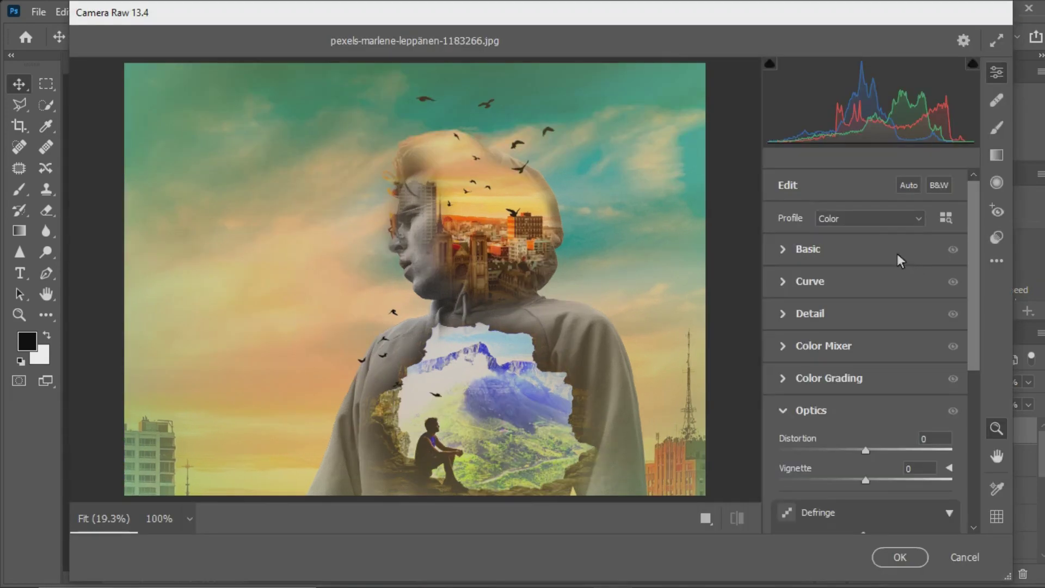
# In Basic, warm the white balance, darken exposure slightly, and set Shadows +71, Highlights -70
pyautogui.click(897, 253)
pyautogui.click(876, 251)
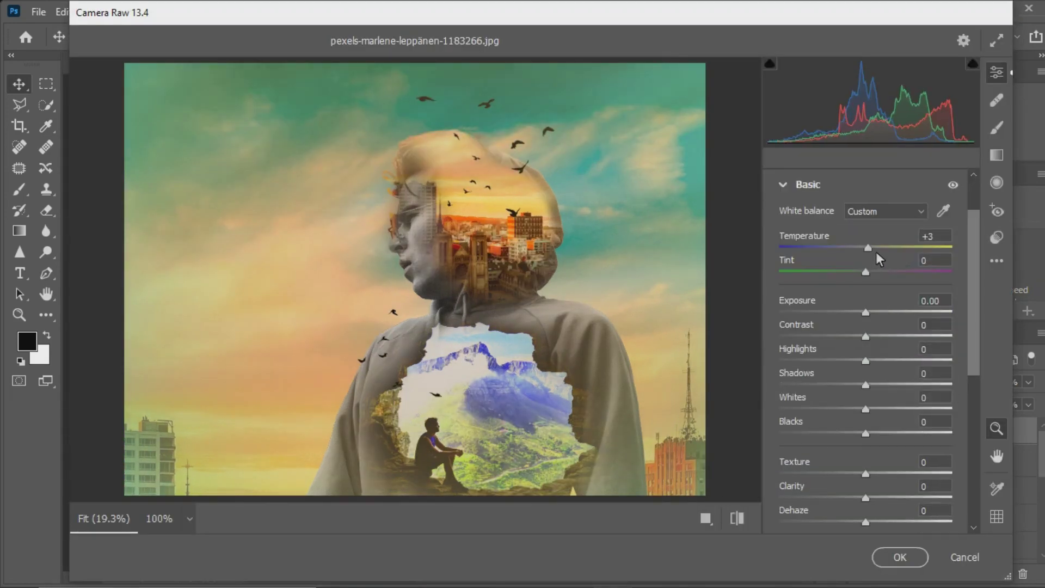
pyautogui.moveTo(874, 320)
pyautogui.mouseDown()
pyautogui.moveTo(823, 343)
pyautogui.moveTo(881, 343)
pyautogui.moveTo(920, 325)
pyautogui.moveTo(773, 333)
pyautogui.moveTo(815, 333)
pyautogui.mouseUp()
pyautogui.scroll(-2, 887, 344)
pyautogui.scroll(-2, 815, 334)
pyautogui.moveTo(874, 313)
pyautogui.mouseDown()
pyautogui.moveTo(936, 320)
pyautogui.moveTo(831, 335)
pyautogui.moveTo(898, 337)
pyautogui.moveTo(811, 358)
pyautogui.moveTo(890, 355)
pyautogui.moveTo(856, 365)
pyautogui.moveTo(865, 357)
pyautogui.mouseUp()
pyautogui.scroll(-4, 855, 361)
# Set Vibrance +35, Saturation -9 and Noise Reduction 30, then switch to the Radial Filter
pyautogui.click(895, 331)
pyautogui.scroll(-1, 866, 355)
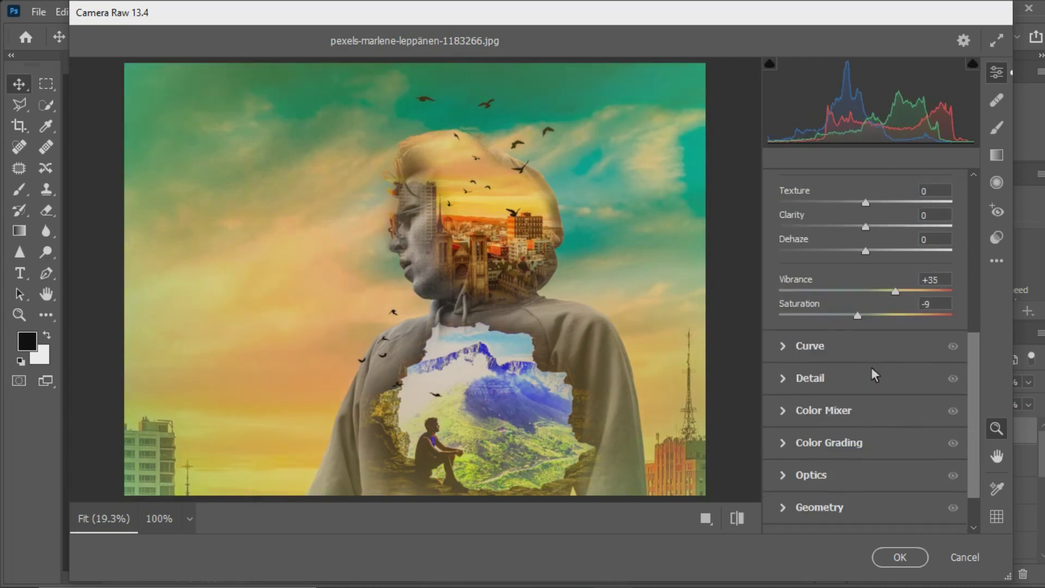
pyautogui.click(874, 375)
pyautogui.scroll(-1, 877, 381)
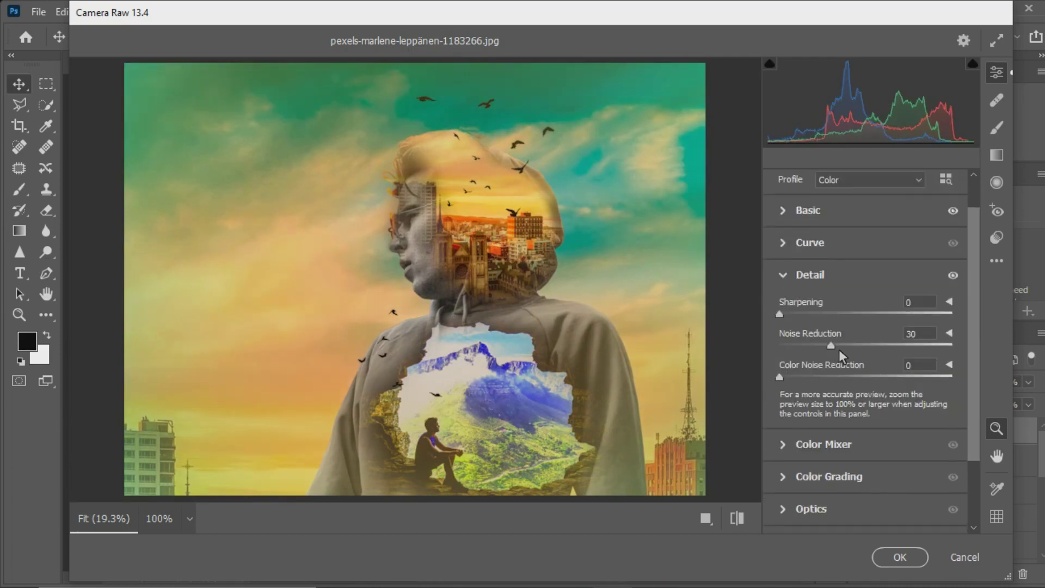
pyautogui.scroll(-2, 839, 349)
pyautogui.click(864, 376)
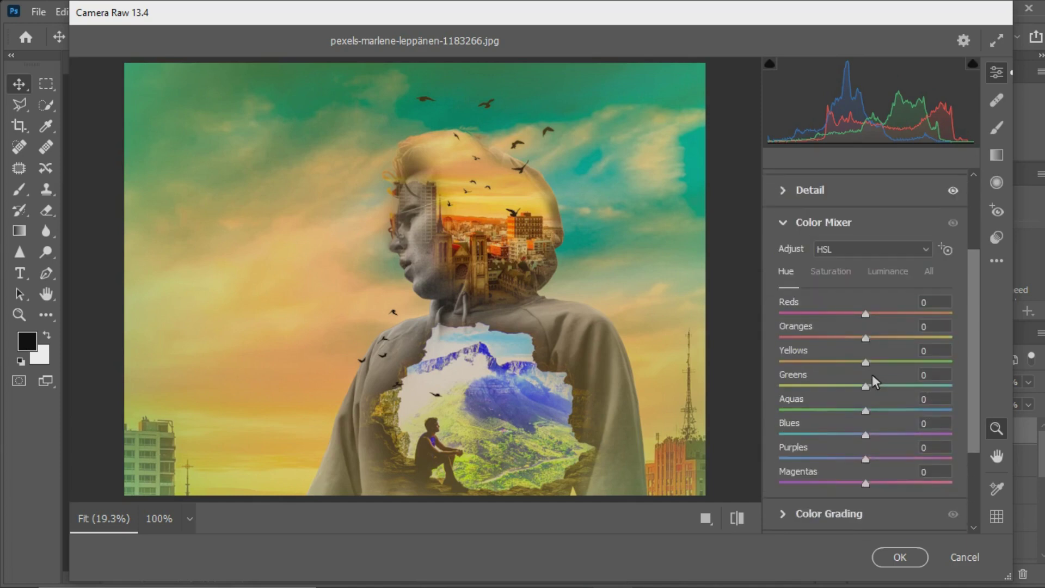
pyautogui.click(997, 183)
# Draw and reshape a first radial filter, lowering its exposure
pyautogui.click(949, 339)
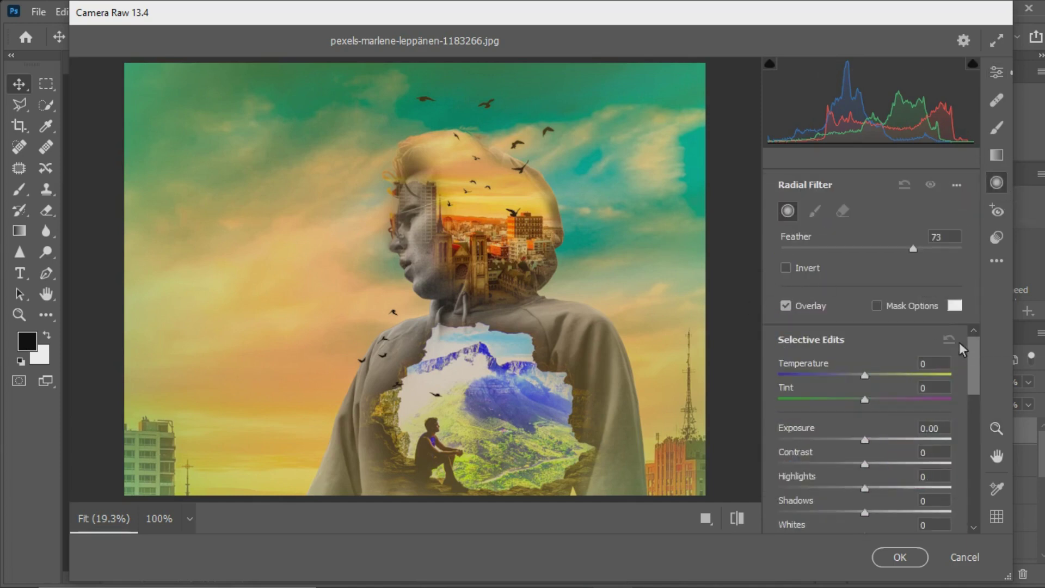
pyautogui.moveTo(641, 357)
pyautogui.mouseDown()
pyautogui.moveTo(730, 454)
pyautogui.moveTo(586, 379)
pyautogui.mouseUp()
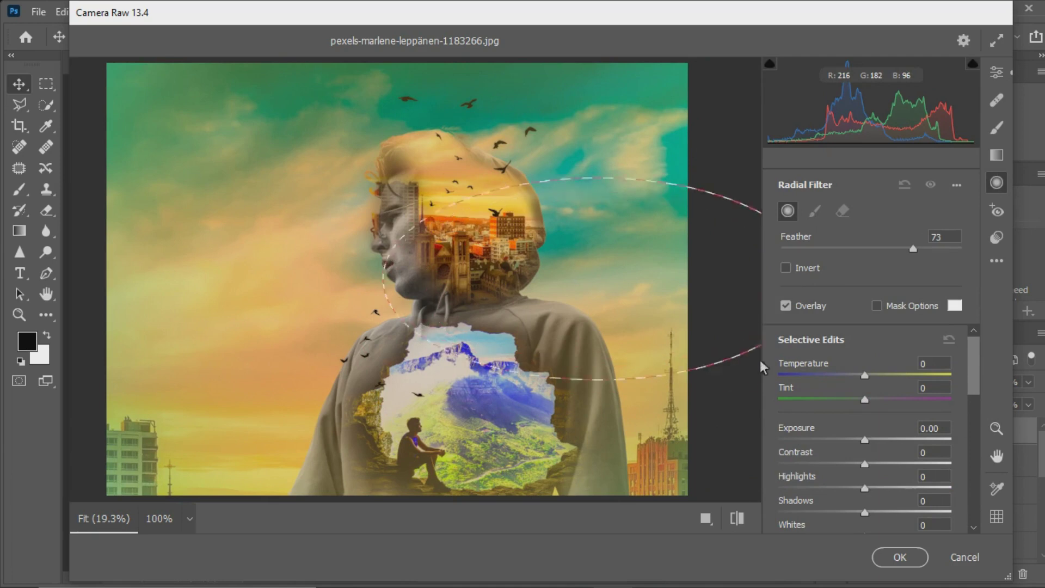
pyautogui.moveTo(637, 199); pyautogui.dragTo(638, 248)
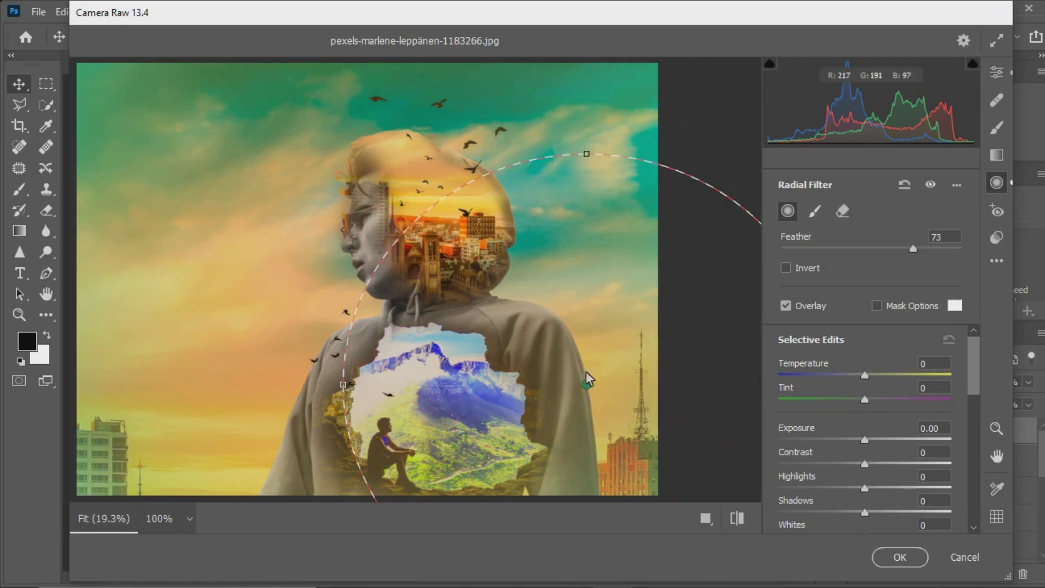
pyautogui.moveTo(864, 440)
pyautogui.mouseDown()
pyautogui.moveTo(845, 443)
pyautogui.moveTo(906, 464)
pyautogui.mouseUp()
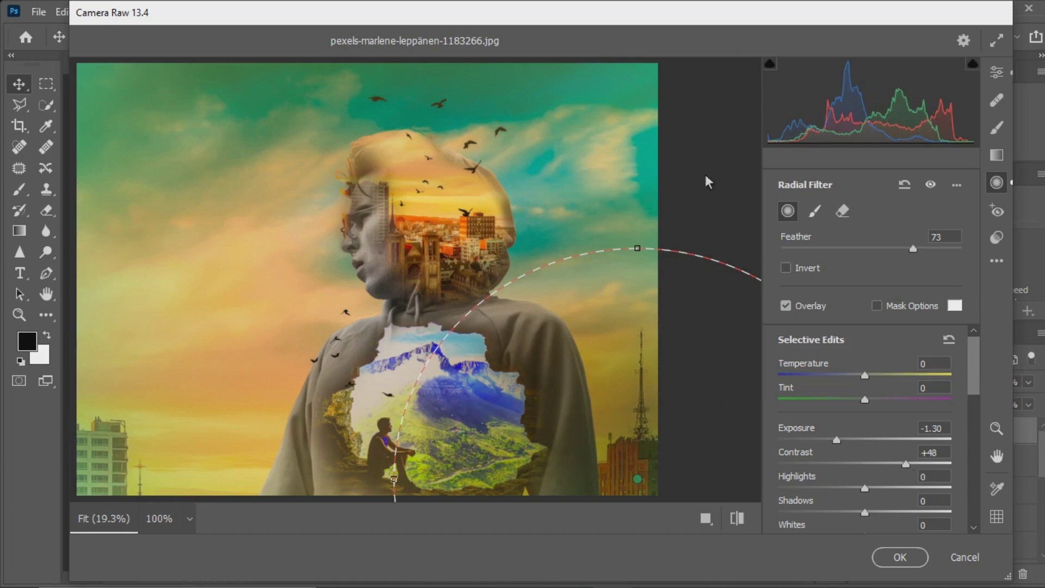
# Add a large radial filter with Exposure +1.40, Temperature +60 and Contrast -39
pyautogui.moveTo(204, 142); pyautogui.dragTo(376, 465)
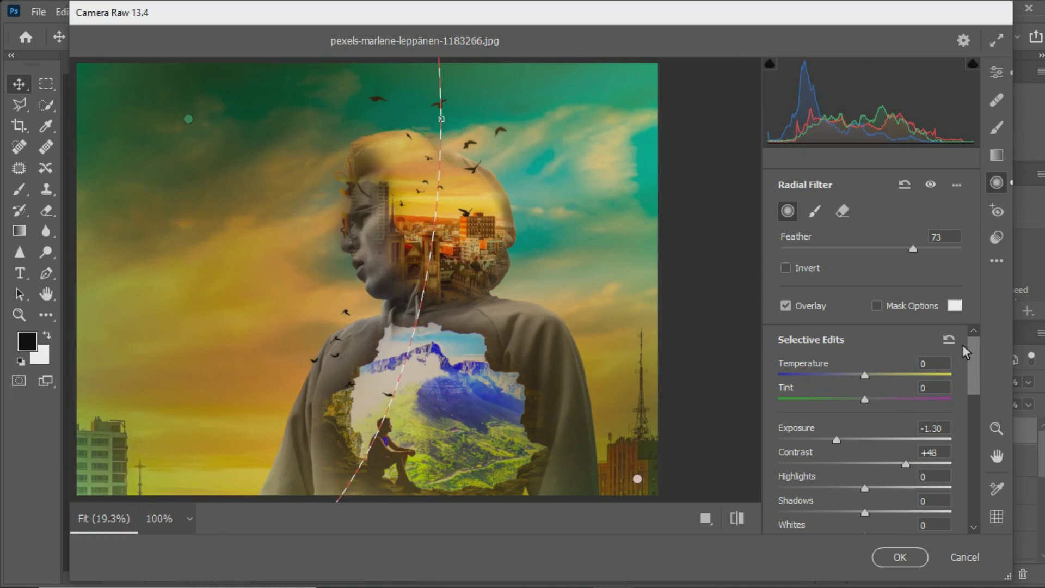
pyautogui.click(949, 339)
pyautogui.click(894, 375)
pyautogui.moveTo(881, 443); pyautogui.dragTo(895, 443)
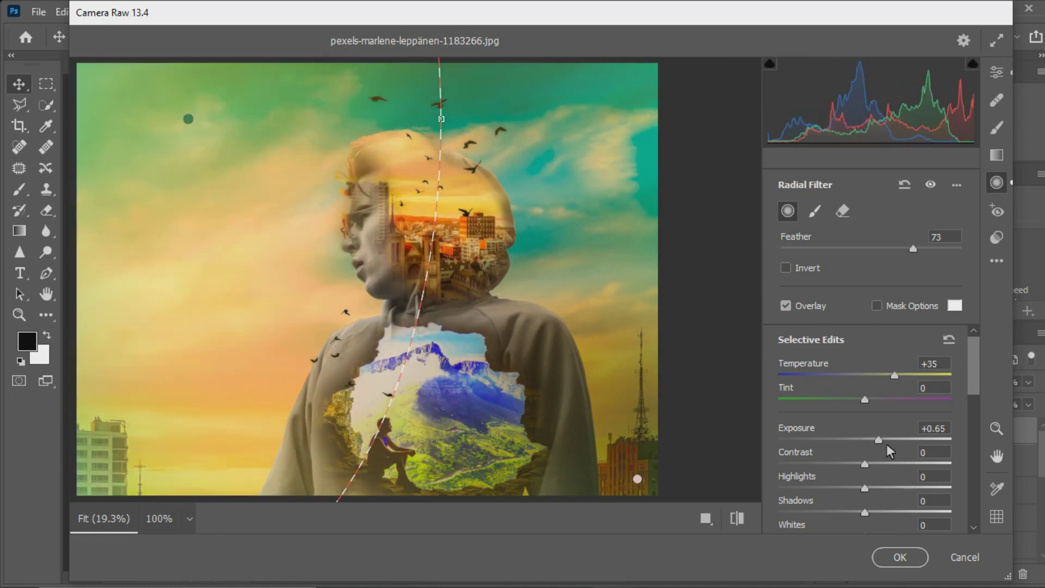
pyautogui.moveTo(895, 375); pyautogui.dragTo(917, 375)
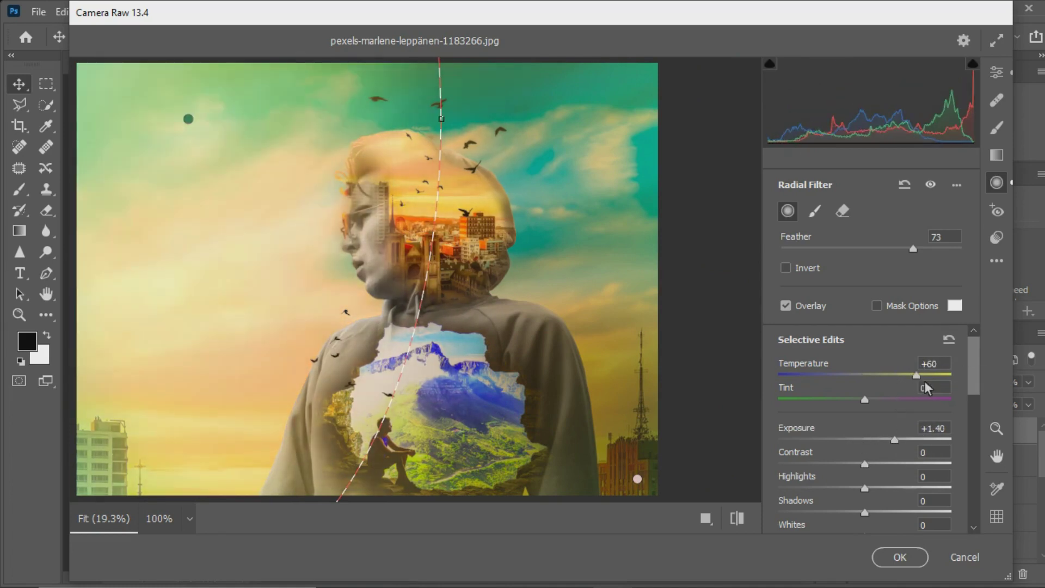
pyautogui.moveTo(865, 464); pyautogui.dragTo(831, 464)
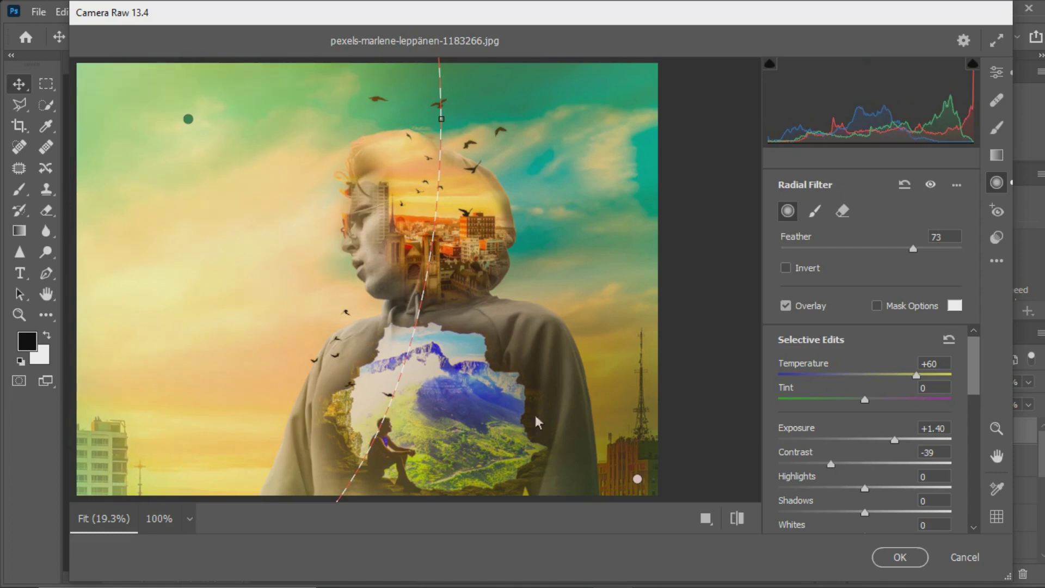
# Rotate the filter diagonally over the left sky; set Highlights +34, Shadows -69, Whites +44, Blacks -51
pyautogui.moveTo(441, 118); pyautogui.dragTo(271, 156)
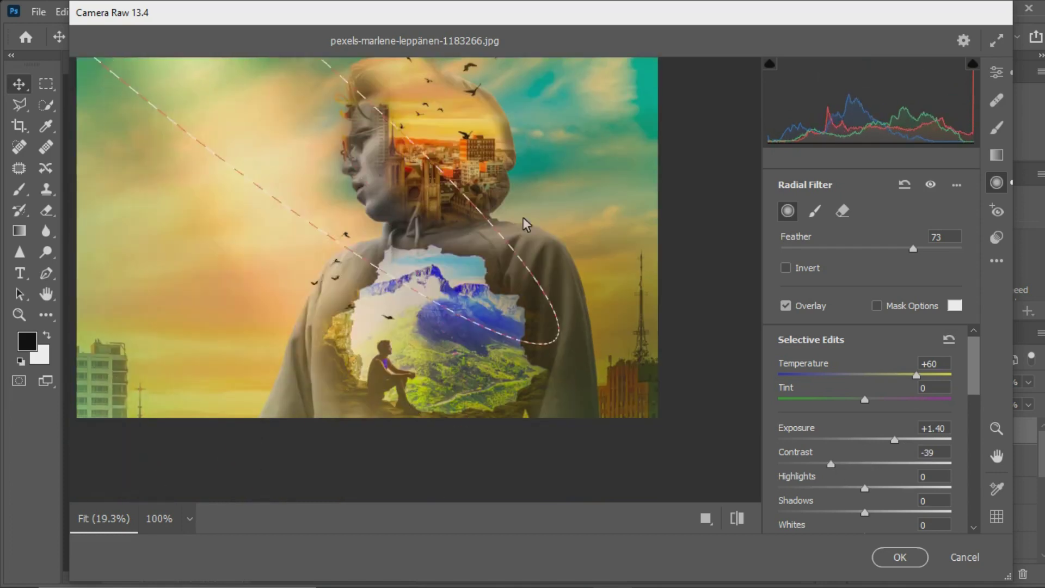
pyautogui.moveTo(271, 465); pyautogui.dragTo(520, 248)
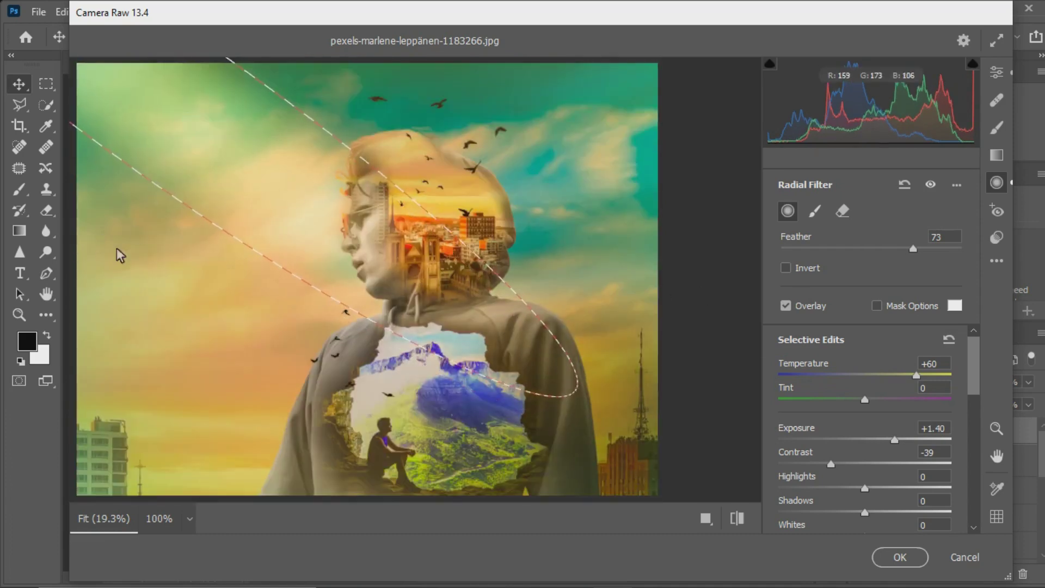
pyautogui.moveTo(210, 170)
pyautogui.mouseDown()
pyautogui.moveTo(263, 226)
pyautogui.moveTo(235, 233)
pyautogui.mouseUp()
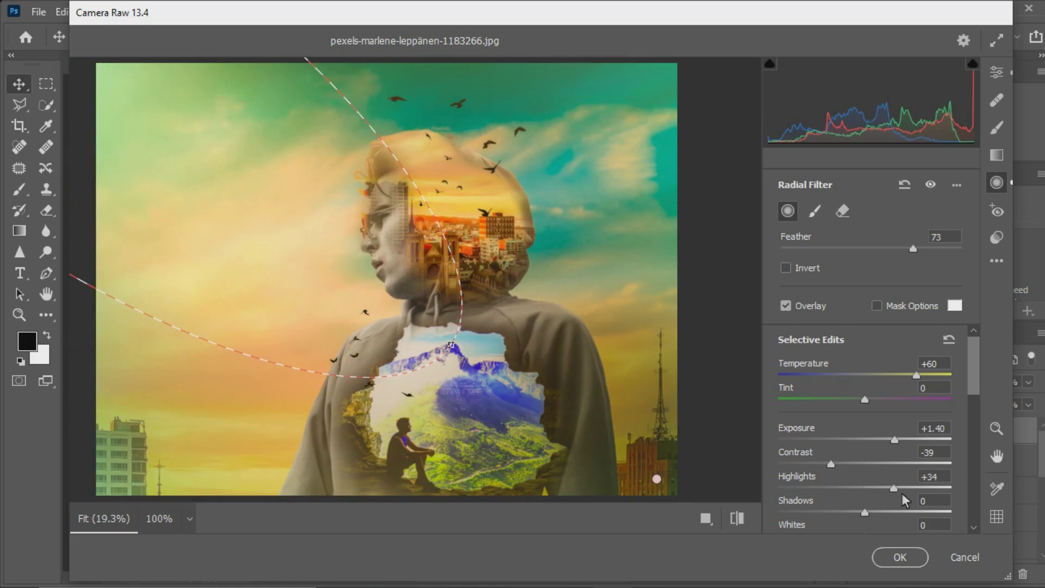
pyautogui.scroll(-2, 903, 493)
pyautogui.click(903, 473)
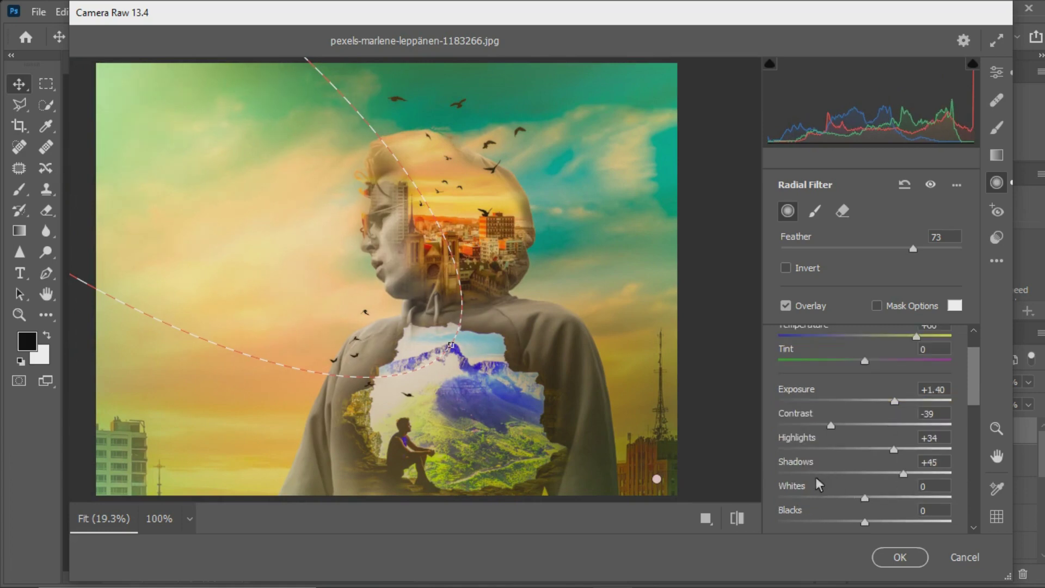
pyautogui.click(807, 473)
pyautogui.click(903, 498)
pyautogui.click(821, 521)
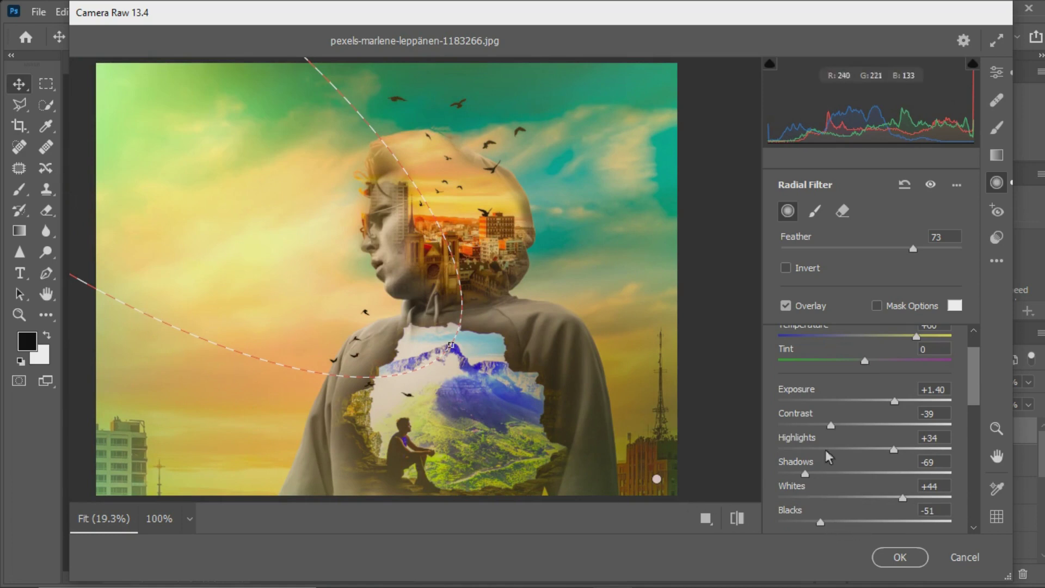
# Add a lower-left radial filter with Tint +82 and cooler temperature, then apply the grade to Layer 6
pyautogui.moveTo(106, 433)
pyautogui.mouseDown()
pyautogui.moveTo(229, 524)
pyautogui.moveTo(348, 349)
pyautogui.mouseUp()
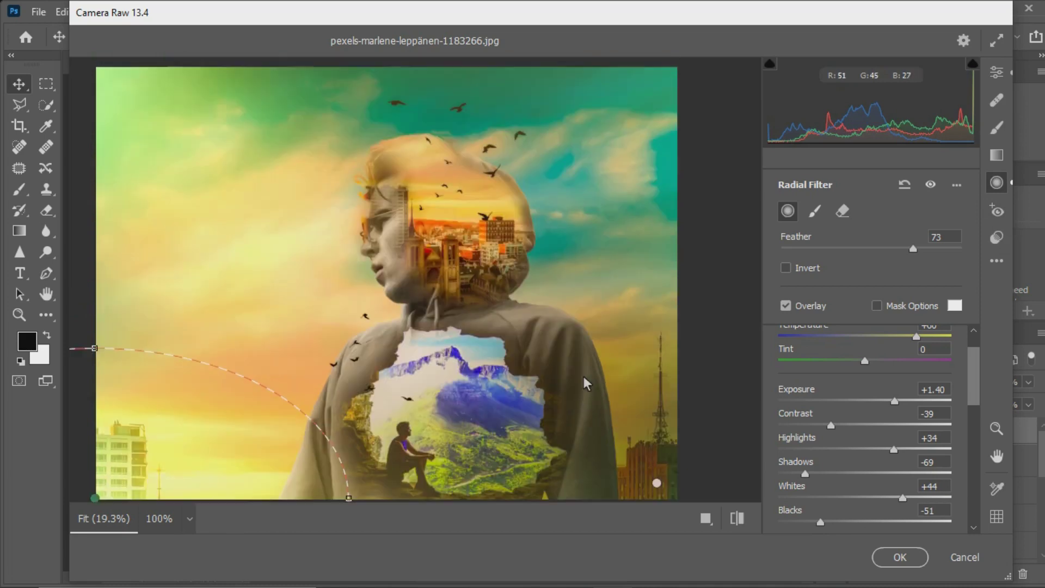
pyautogui.scroll(-2, 948, 374)
pyautogui.scroll(2, 910, 365)
pyautogui.click(904, 361)
pyautogui.click(867, 342)
pyautogui.click(945, 368)
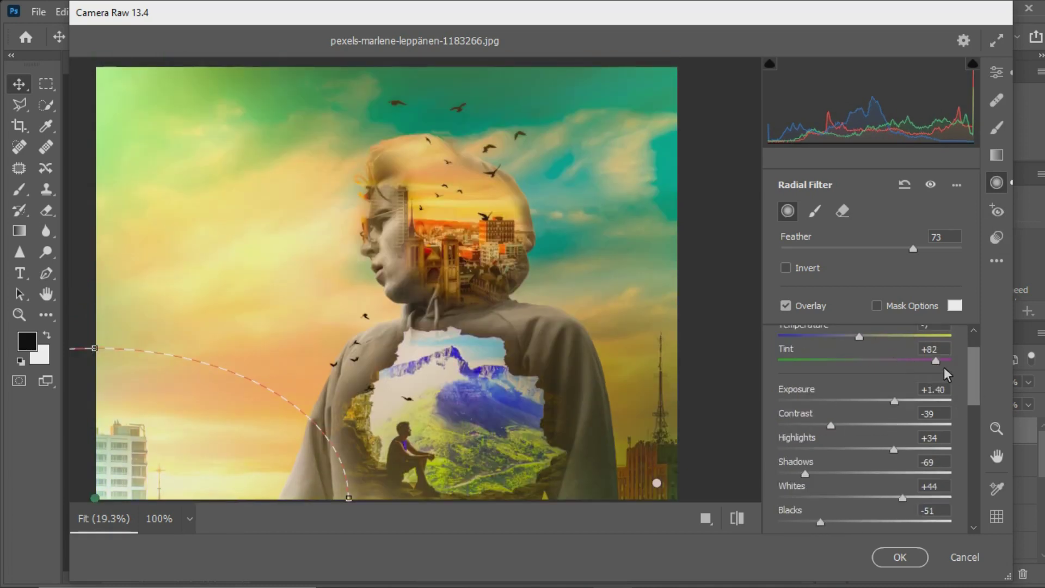
pyautogui.moveTo(863, 343)
pyautogui.mouseDown()
pyautogui.moveTo(792, 344)
pyautogui.moveTo(837, 339)
pyautogui.mouseUp()
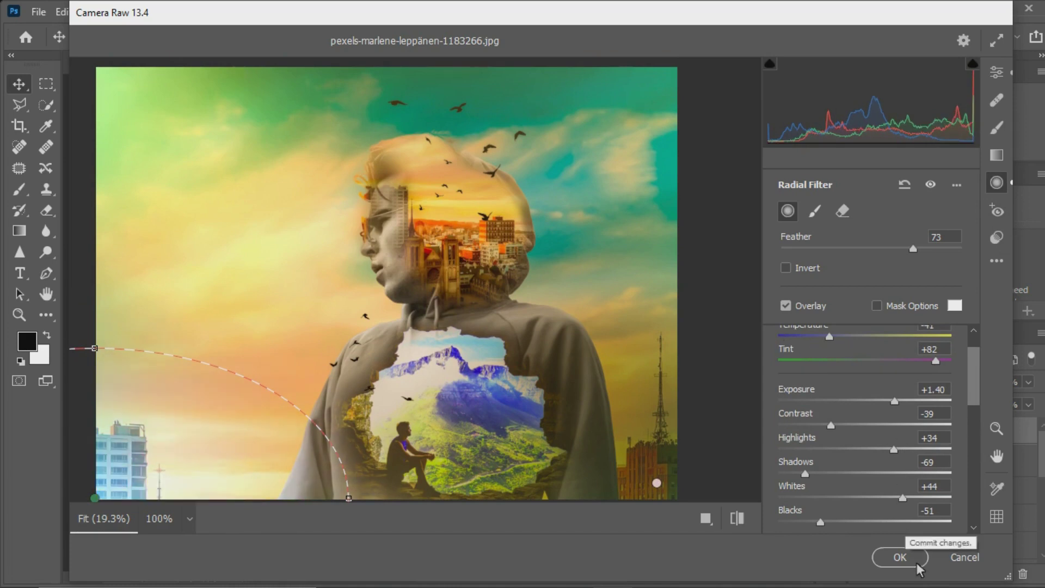
pyautogui.click(916, 564)
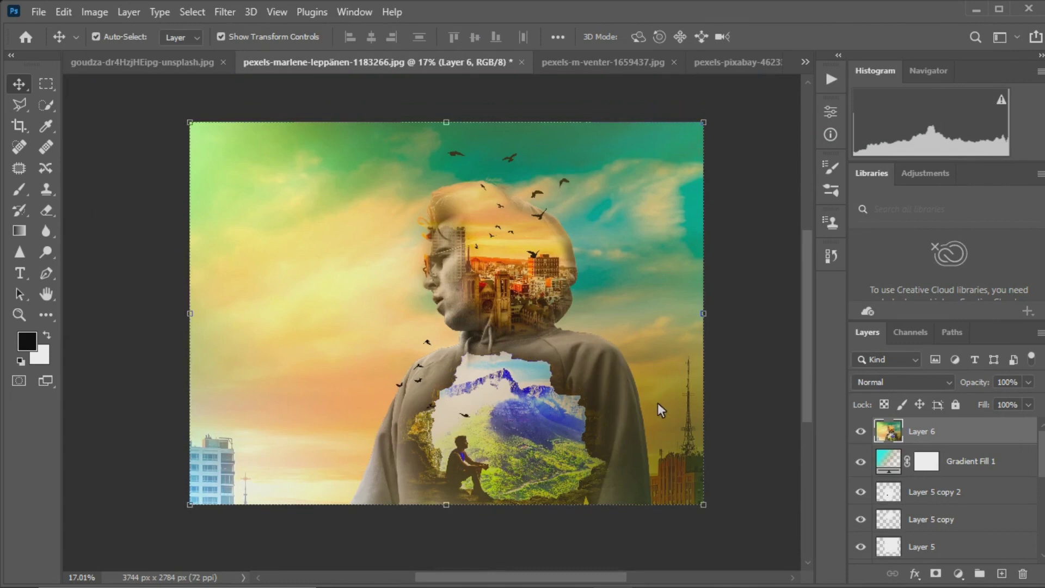
pyautogui.scroll(2, 658, 404)
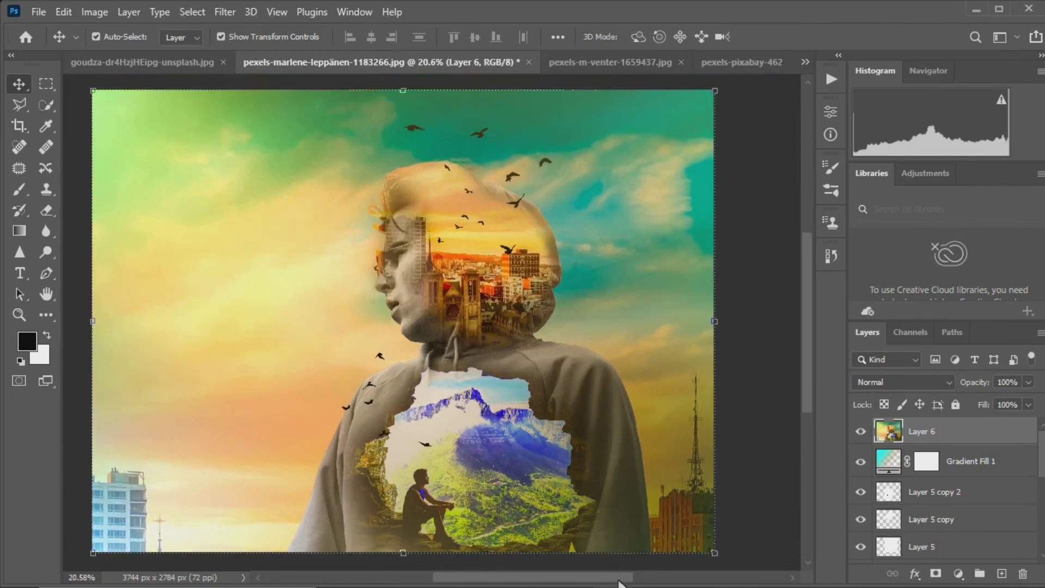
pyautogui.hscroll(-1, 619, 582)
pyautogui.click(792, 369)
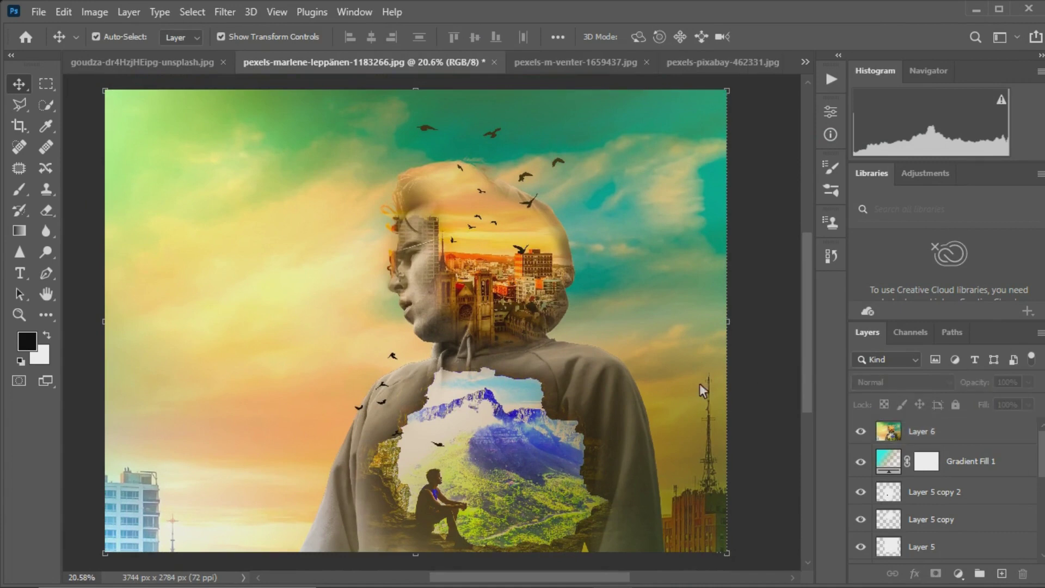